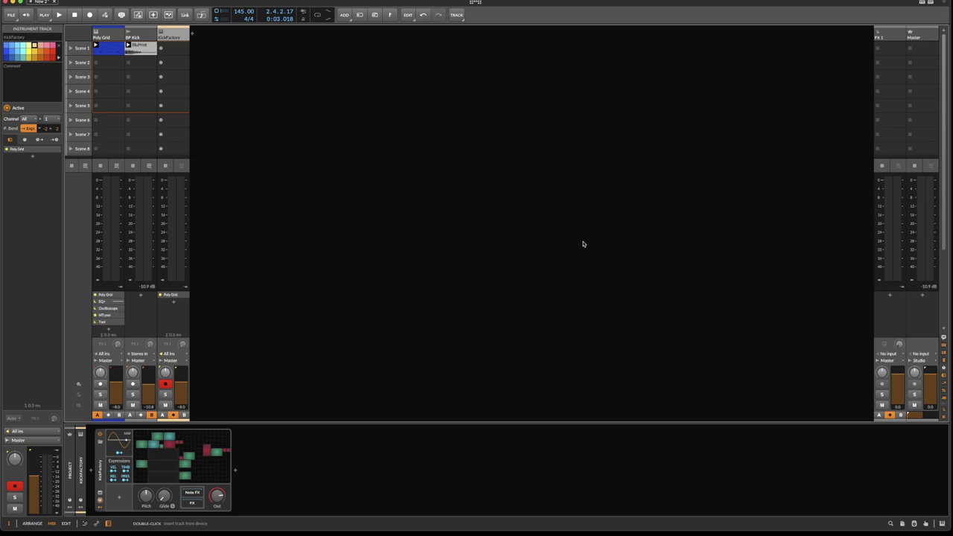
Step: Examine the finished KickFactory patch, including its samplers and envelopes, and return to the mixer view
click(195, 454)
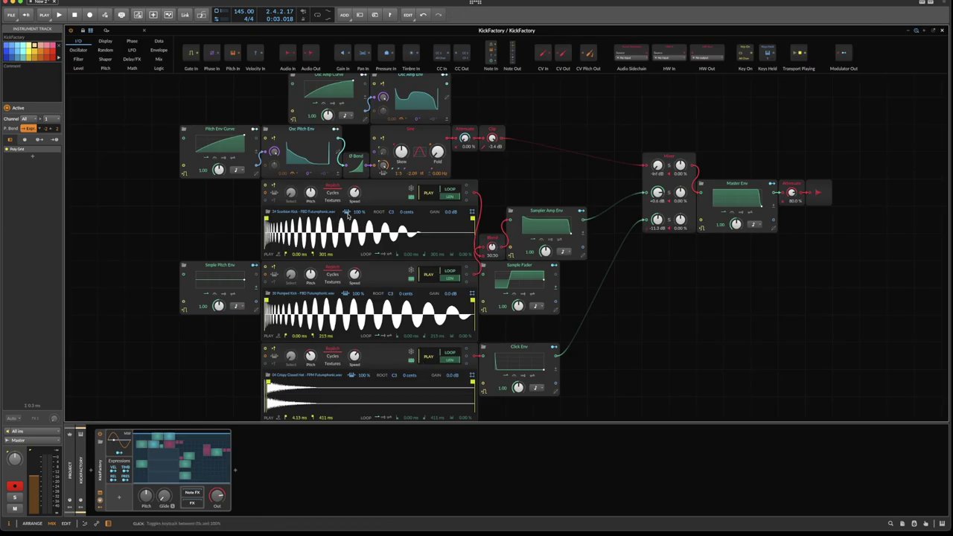
click(395, 395)
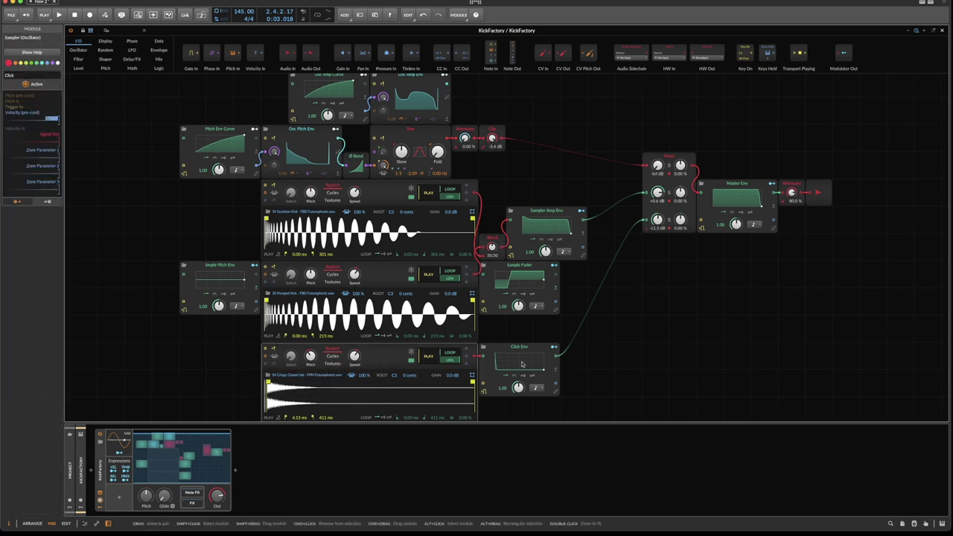
drag(177, 262, 155, 290)
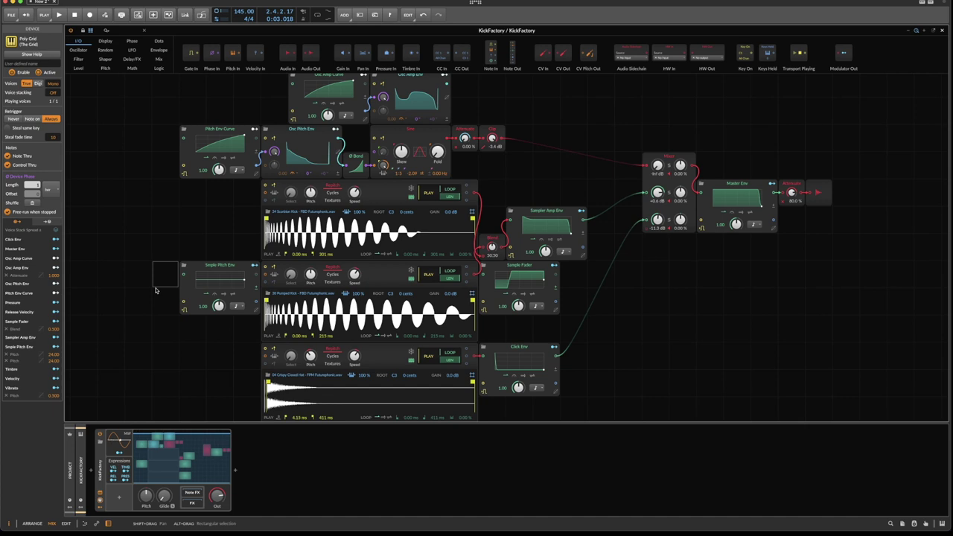
key(alt+2)
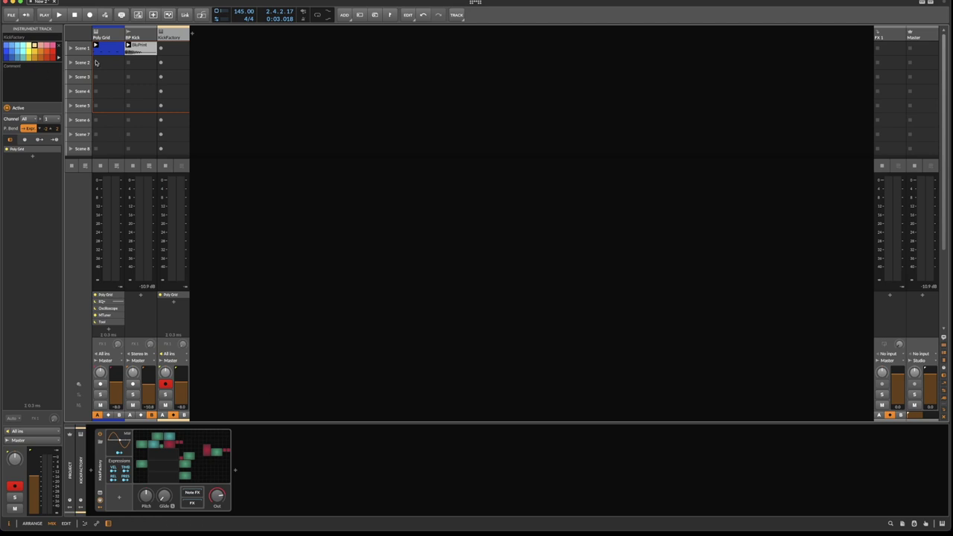
Step: Select the Poly Grid track and open its Poly Grid device's patch for editing
click(101, 35)
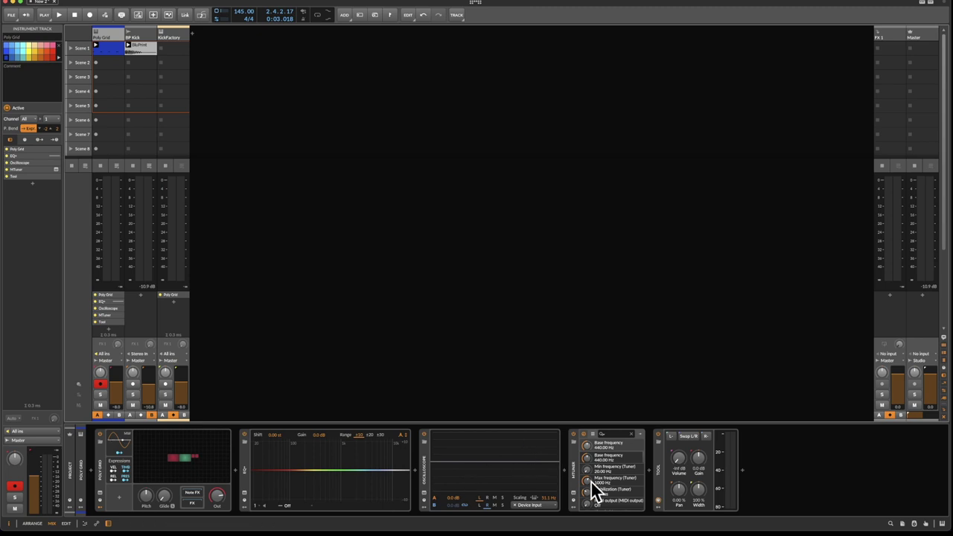
mouse_move(586, 458)
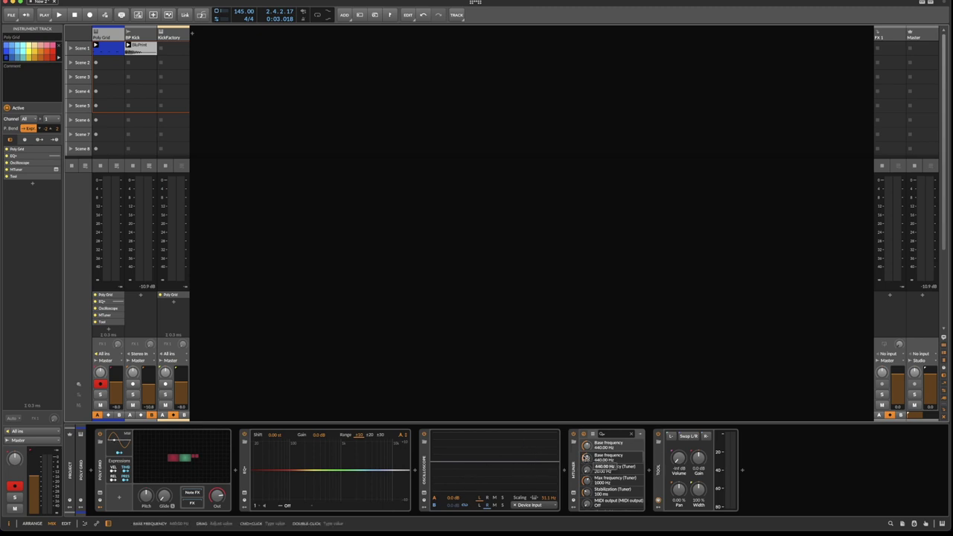
click(660, 466)
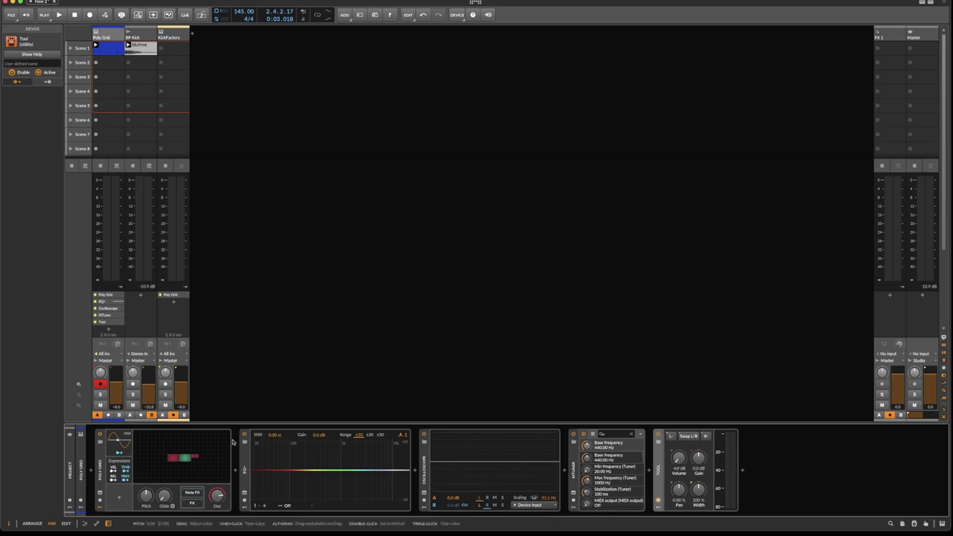
click(217, 443)
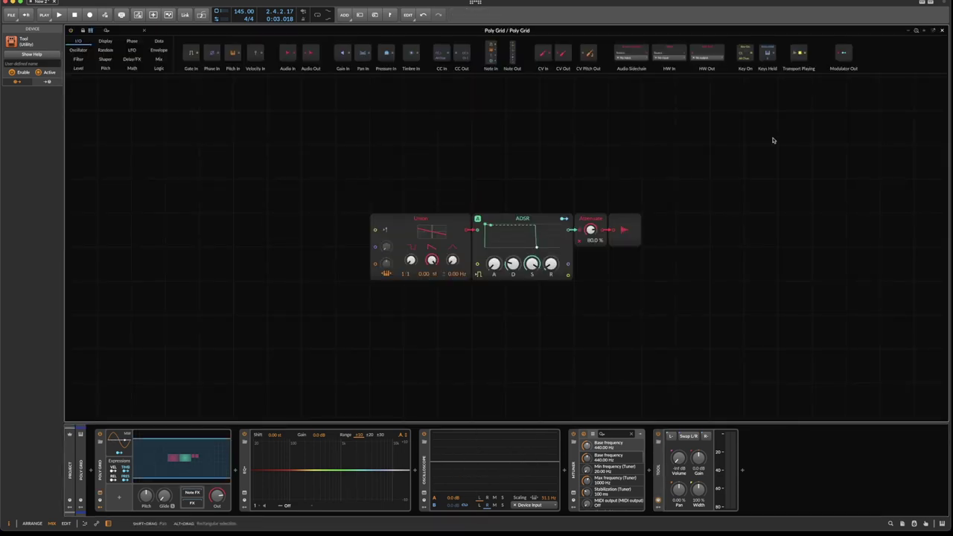
Step: Replace the ADSR module with a Segments envelope
click(524, 217)
right_click(524, 220)
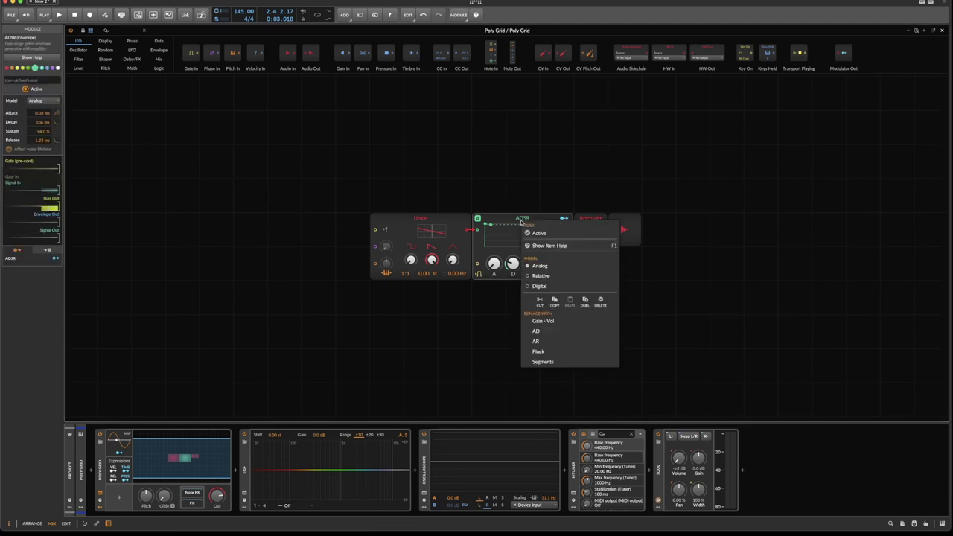
click(579, 362)
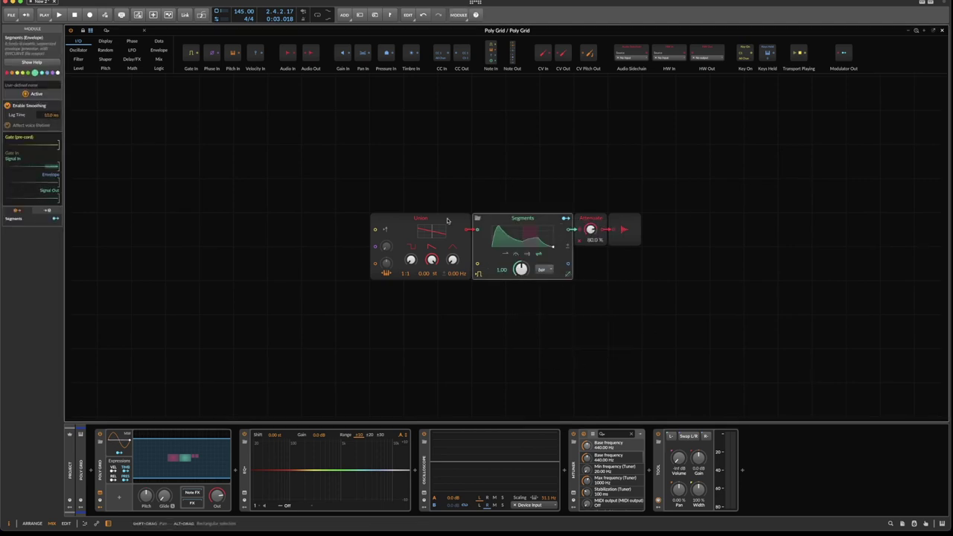
Step: Reshape the Segments curve to hold 100 % until a sharp drop at its end, and use an 8th note timebase with smoothing disabled
click(545, 245)
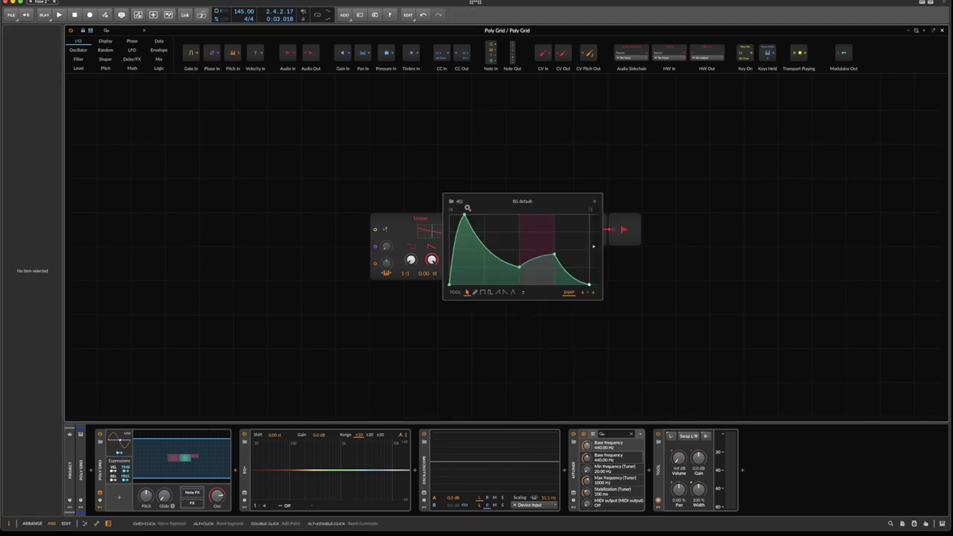
click(450, 215)
double_click(519, 266)
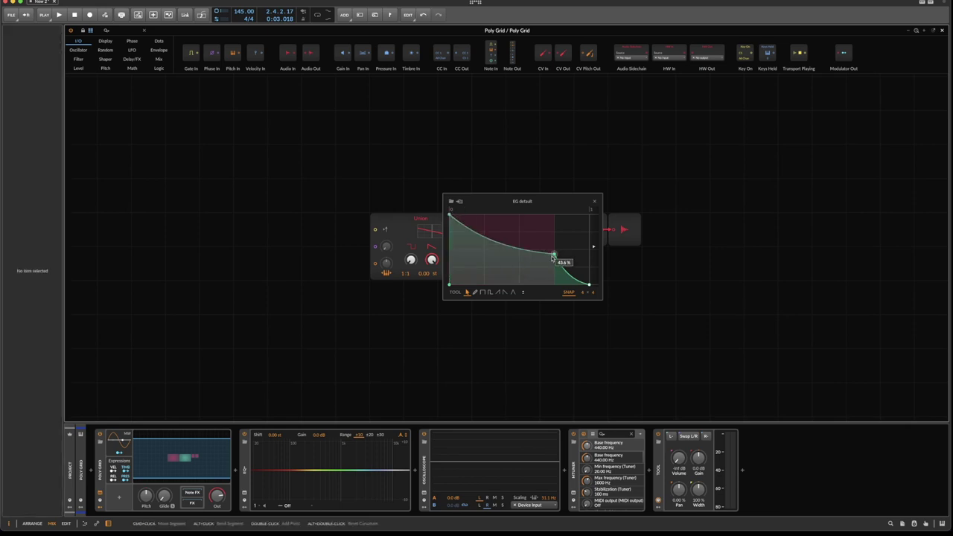
drag(554, 254, 585, 214)
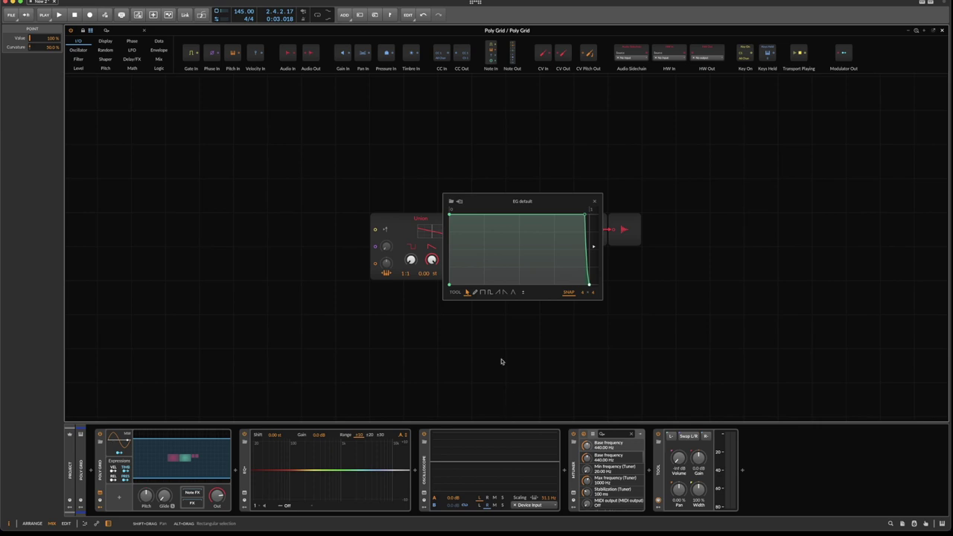
click(598, 206)
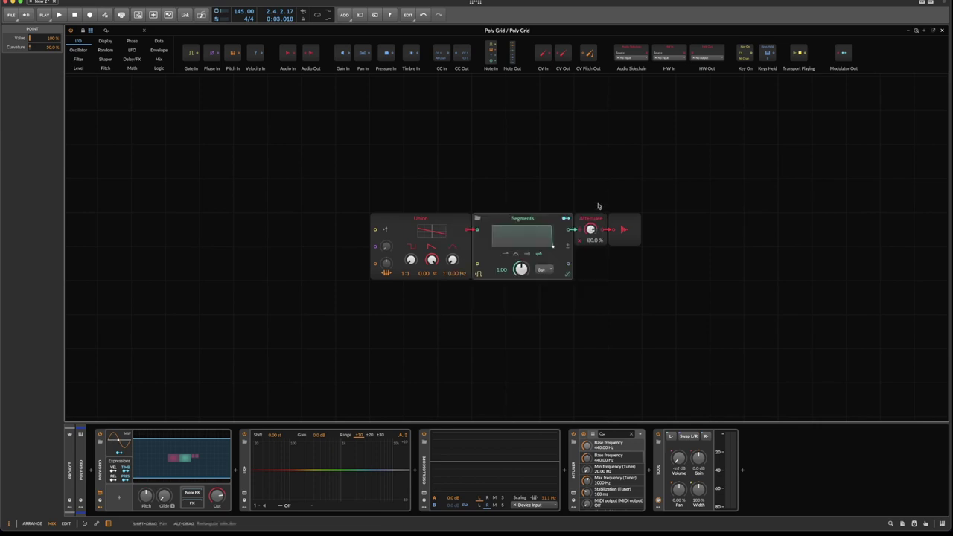
click(545, 269)
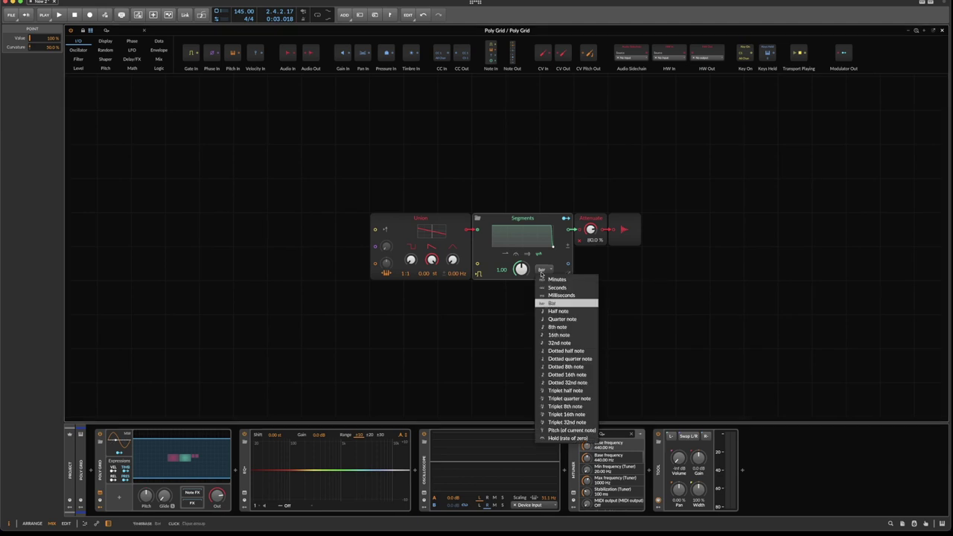
click(549, 327)
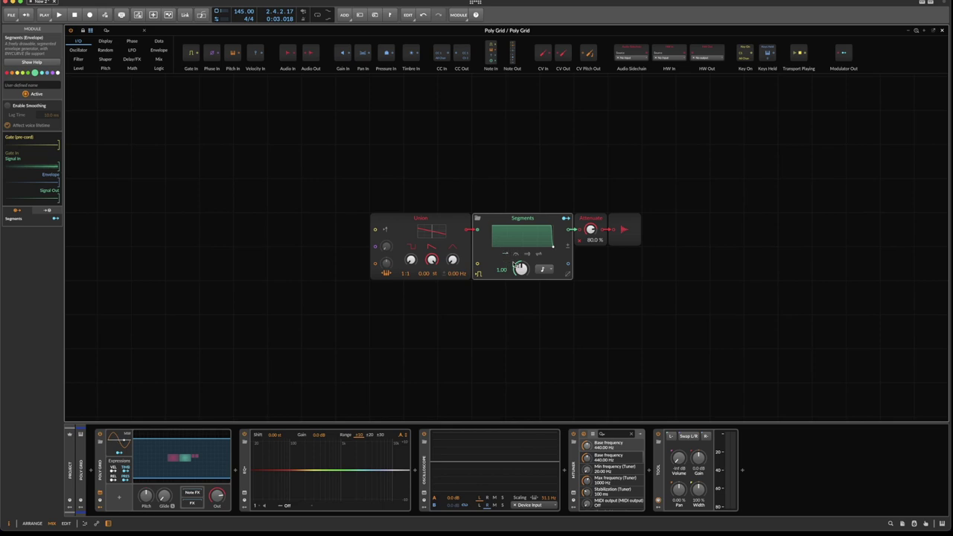
Step: Move the Union oscillator away from the Segments module and name the Segments module Master Env
click(925, 30)
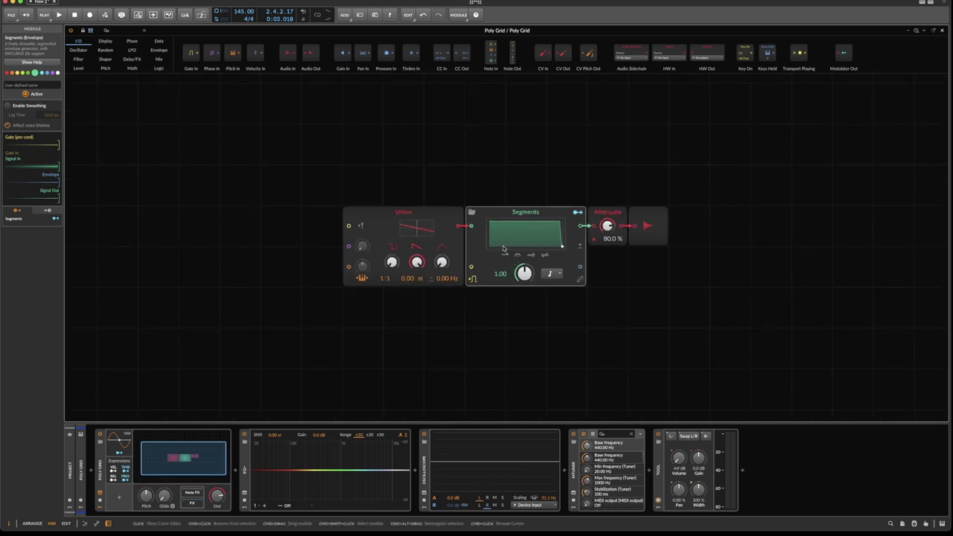
drag(388, 246, 305, 245)
click(533, 212)
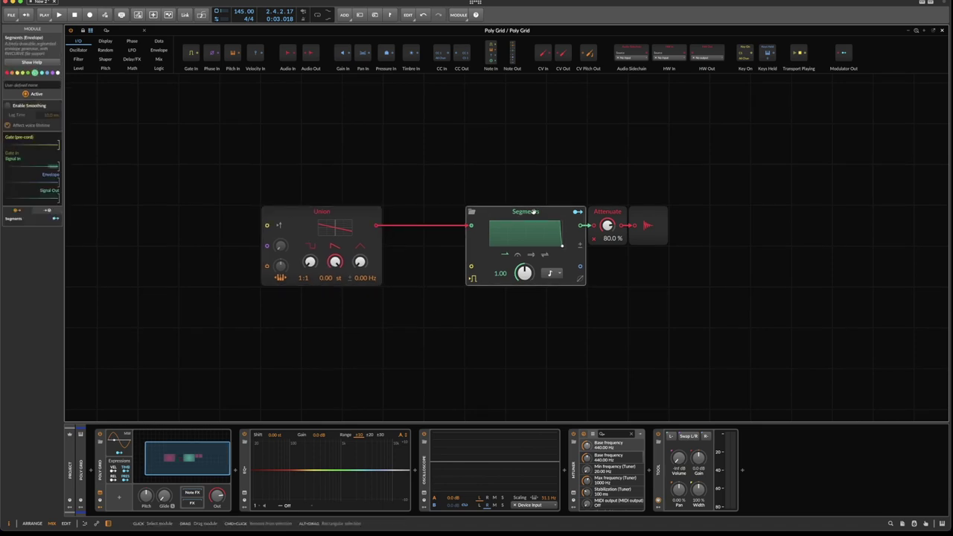
click(34, 85)
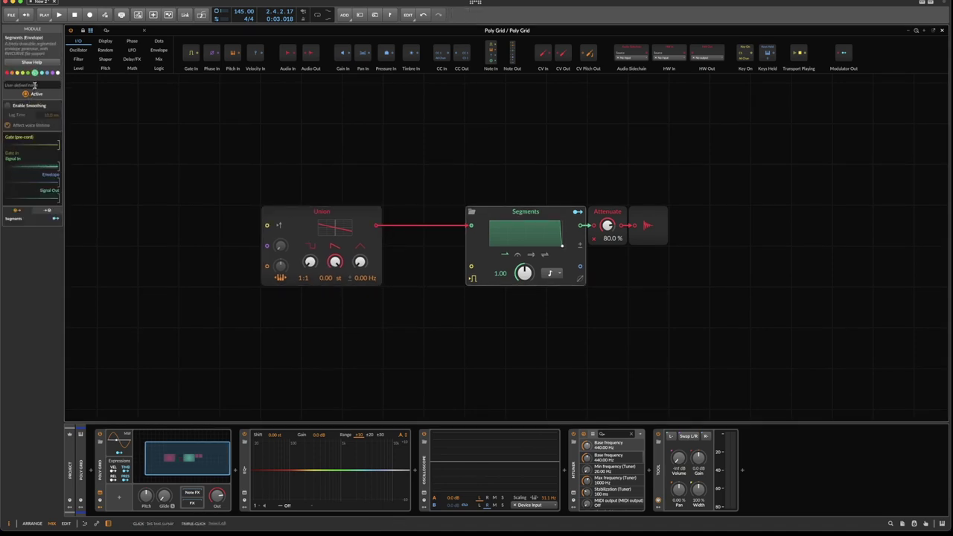
text(Master Env)
Step: Place a copy of Master Env above the signal path, and spread Union and the output modules apart to make room
click(499, 212)
key(super)
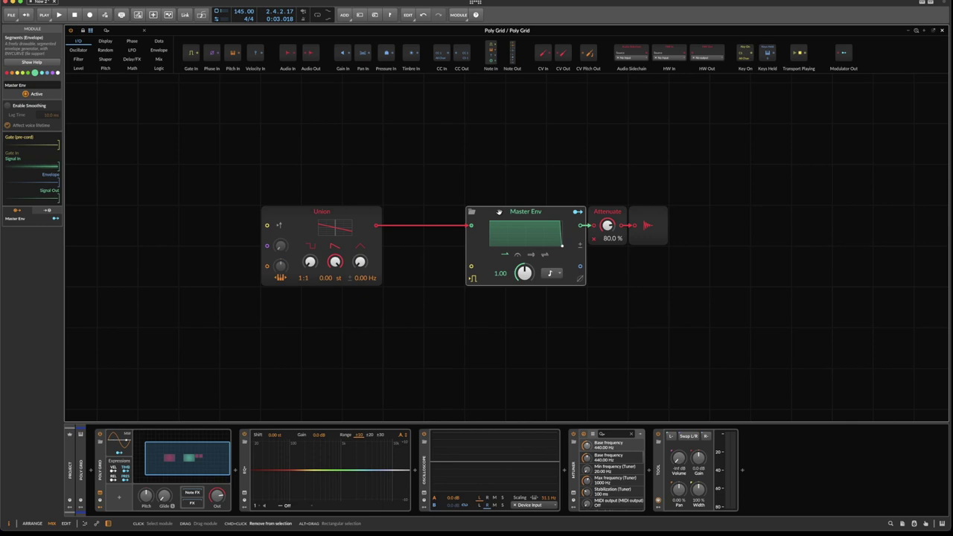
drag(498, 212, 499, 294)
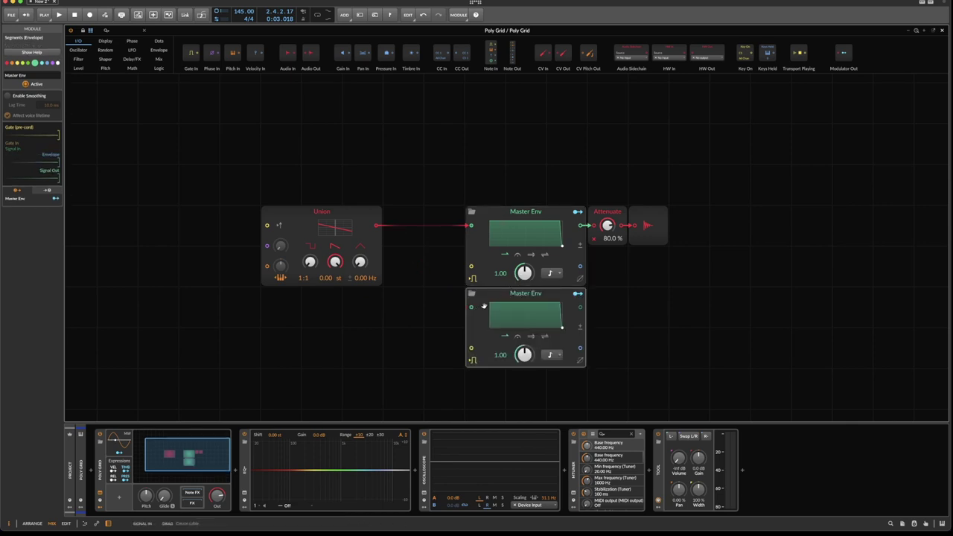
drag(499, 297, 376, 134)
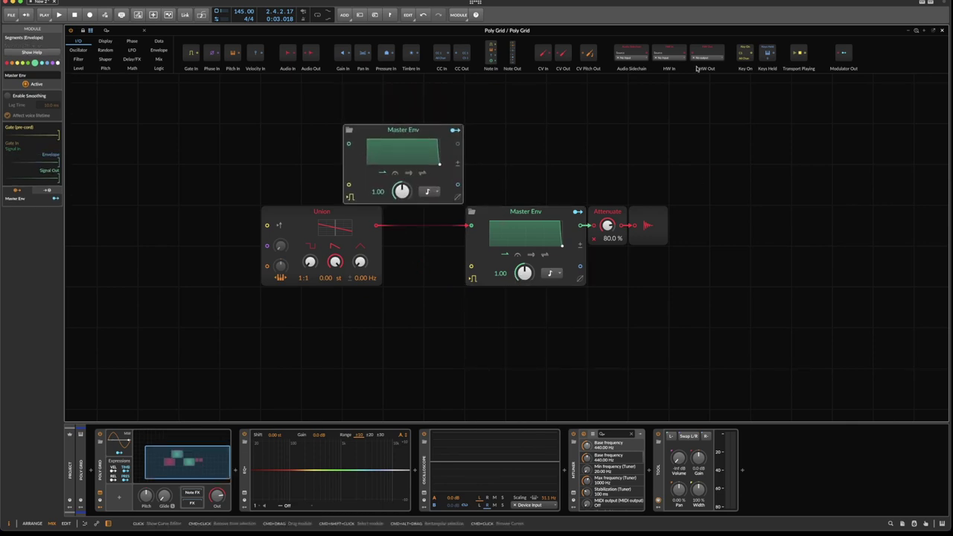
drag(322, 212, 200, 211)
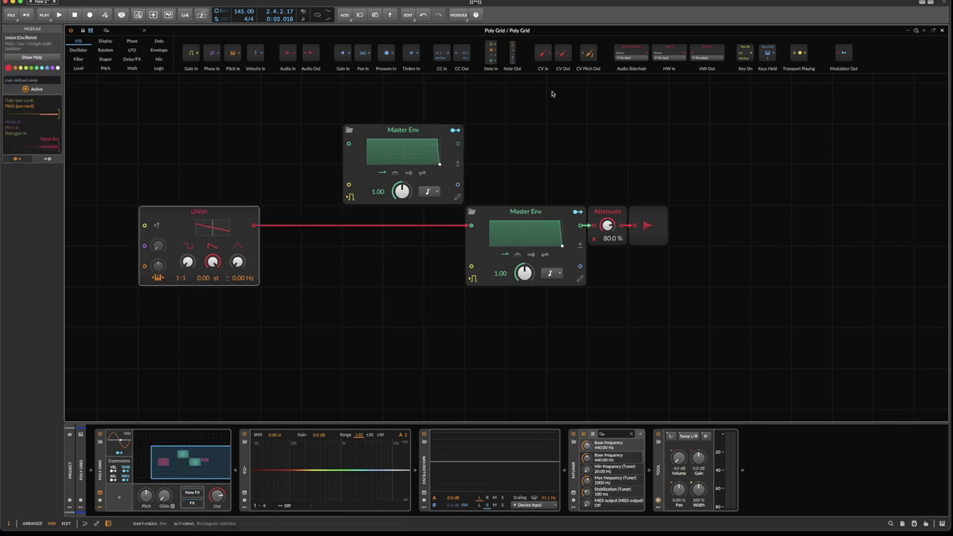
drag(655, 165, 646, 216)
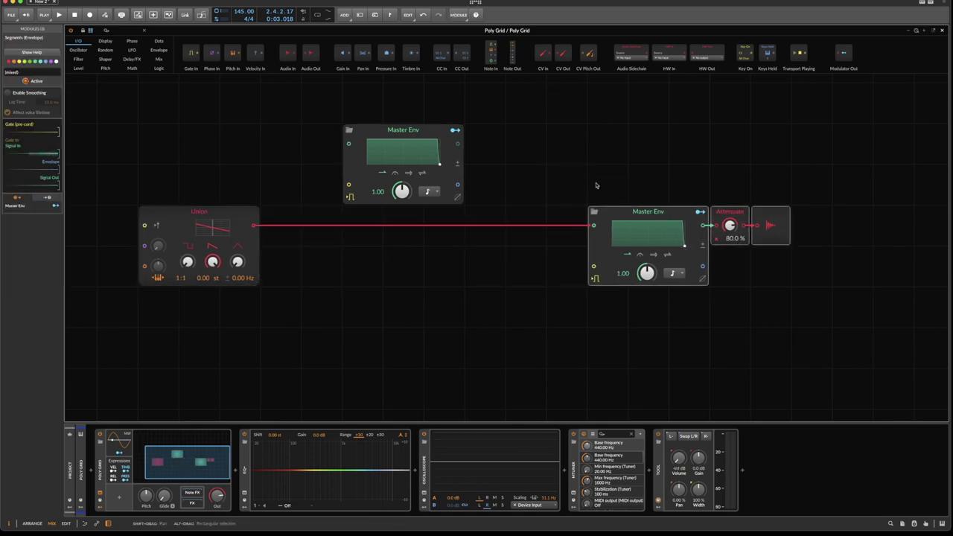
Step: Rename the copied envelope Amp Env and replace it with a Curves module
click(359, 128)
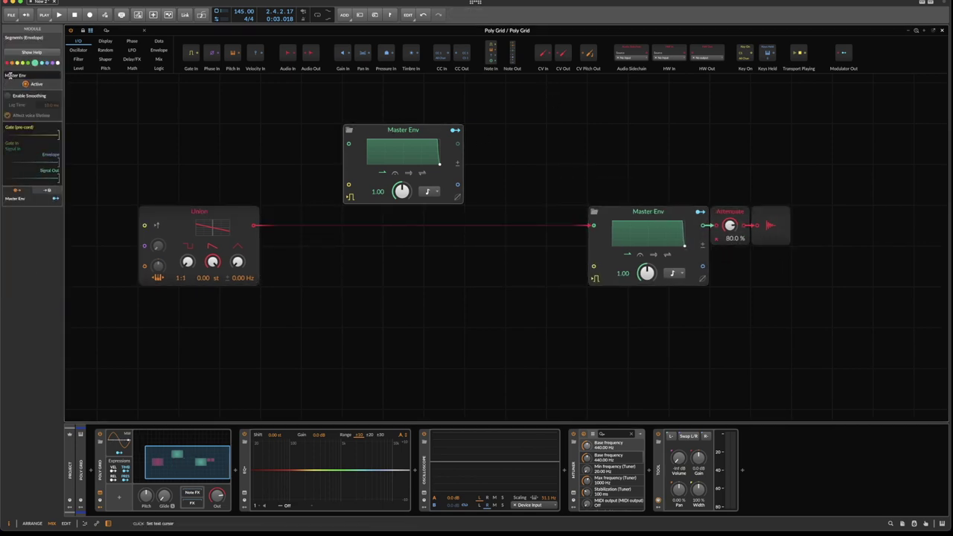
text(Amp)
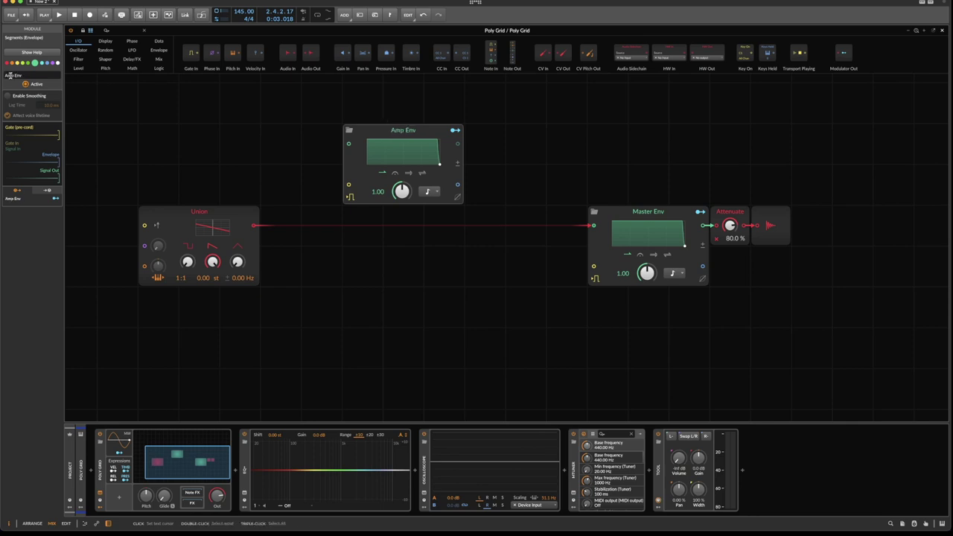
drag(383, 130, 465, 129)
right_click(465, 130)
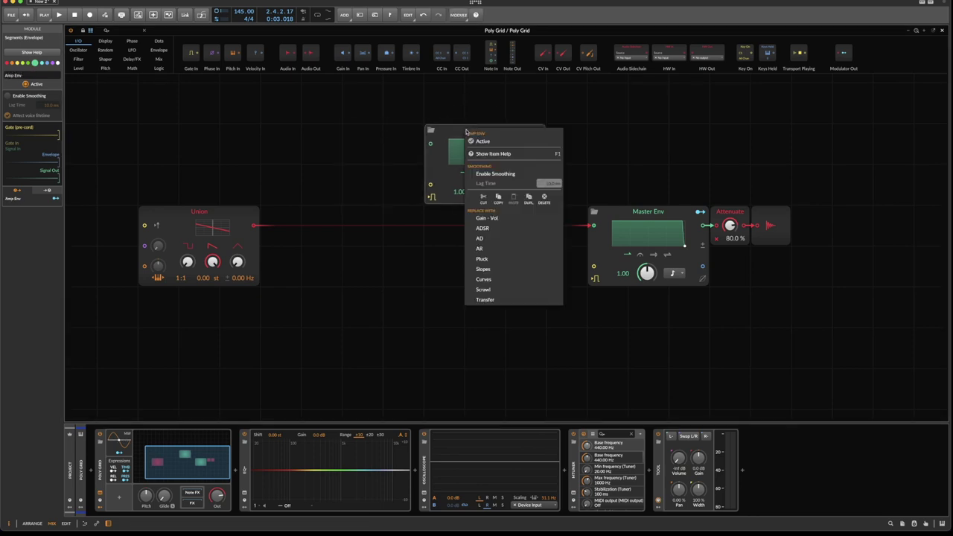
click(512, 289)
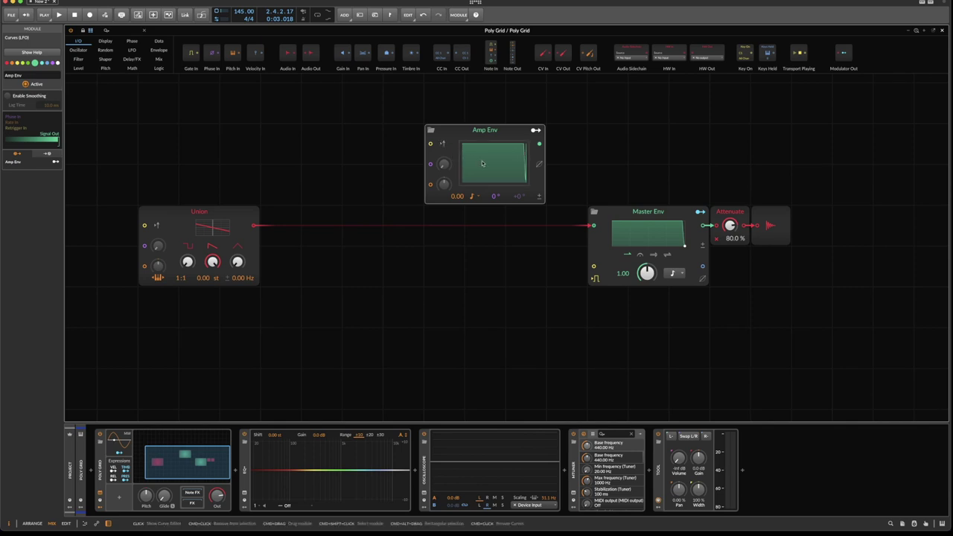
Step: Insert an Attenuate module at 0 % between Union and Master Env, and modulate its level from Amp Env by 1.000
drag(708, 167, 671, 209)
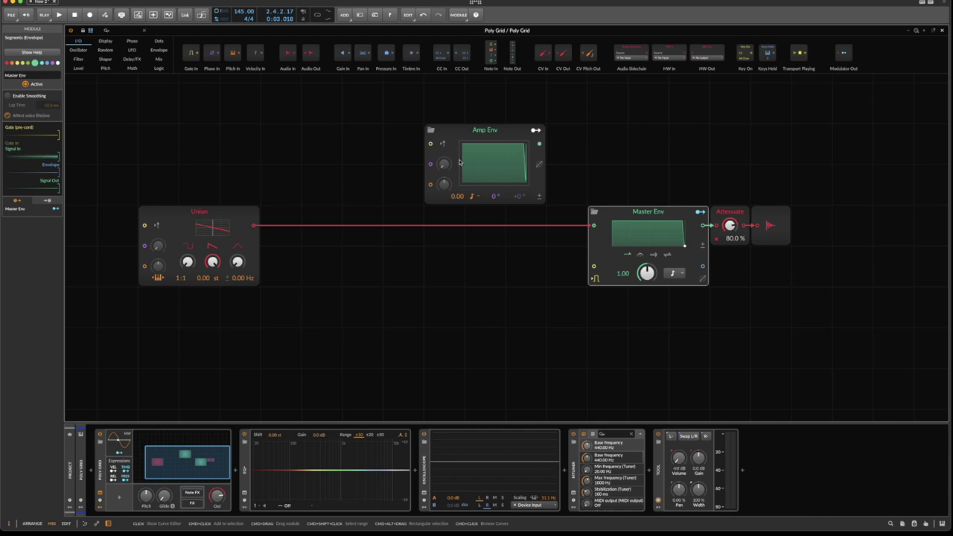
right_click(299, 227)
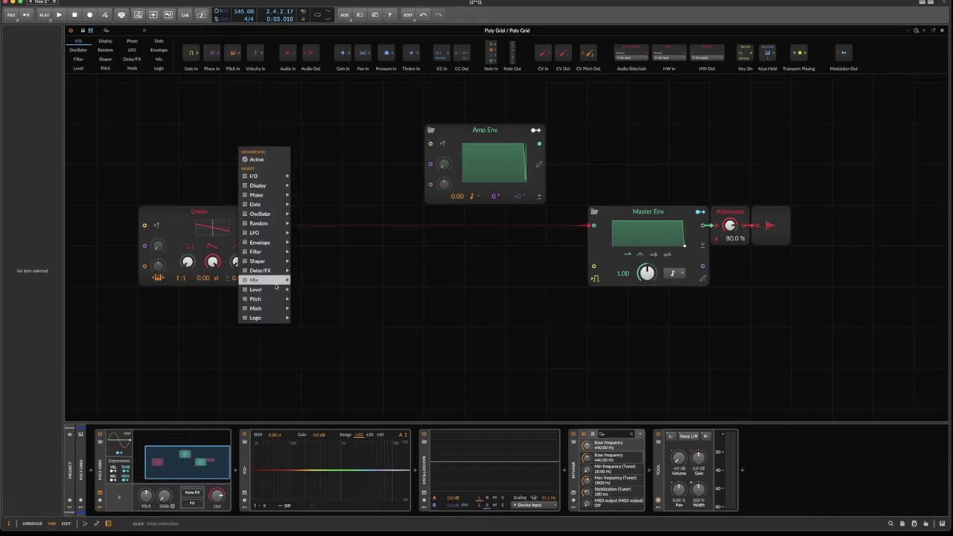
mouse_move(274, 289)
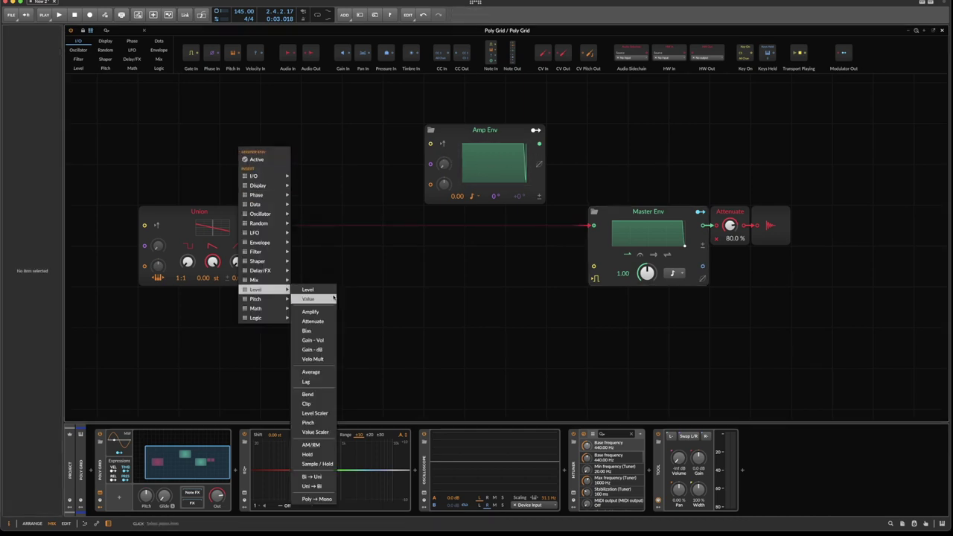
click(320, 322)
drag(243, 129, 444, 213)
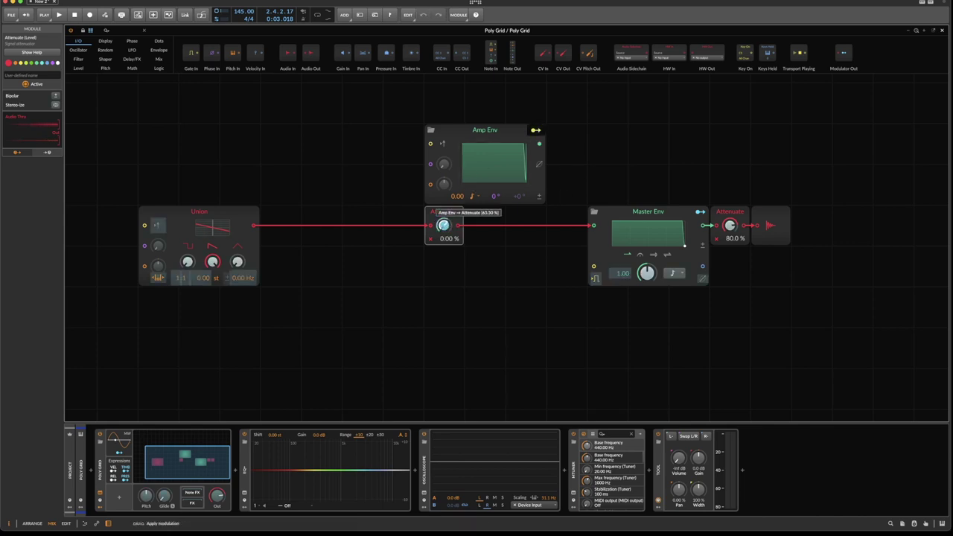
click(488, 133)
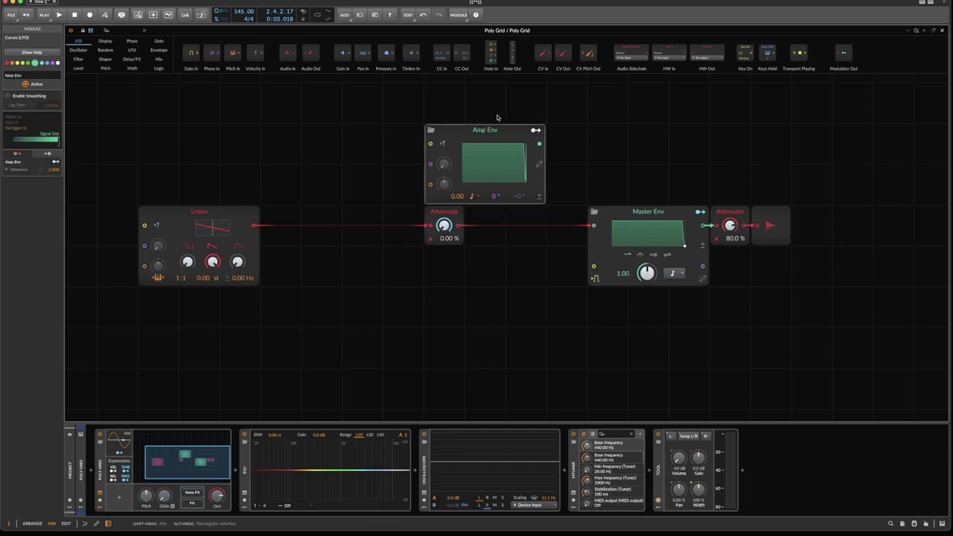
Step: Duplicate the Master Env module
click(655, 212)
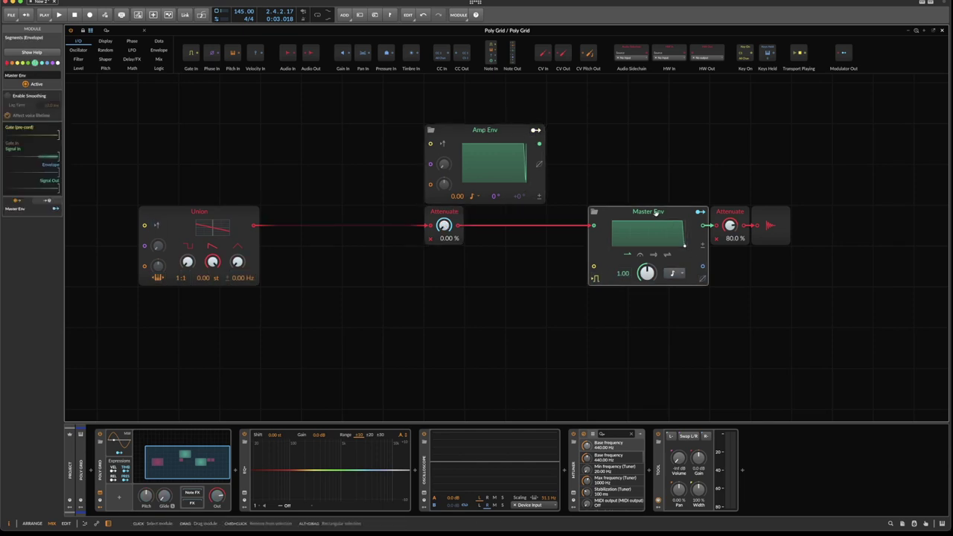
key(super+d)
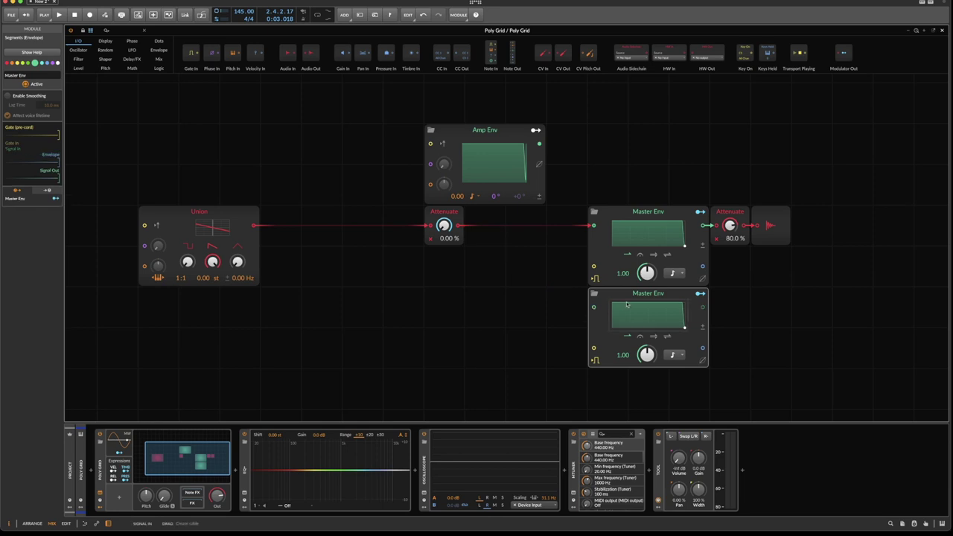
Step: Place the duplicated envelope beside Amp Env, rename it Amp Env Phase Control, and connect it to Amp Env's phase input with phase modulation
drag(661, 302, 375, 138)
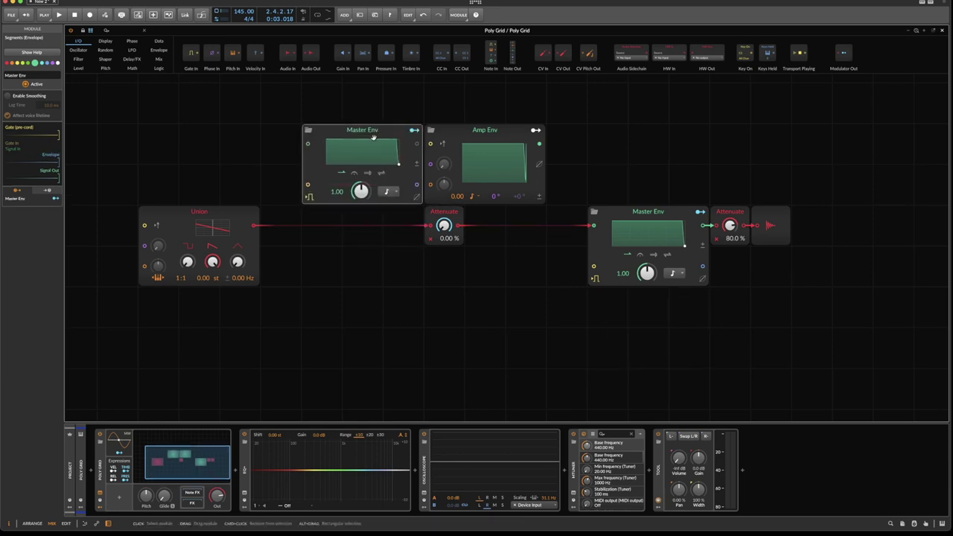
click(9, 75)
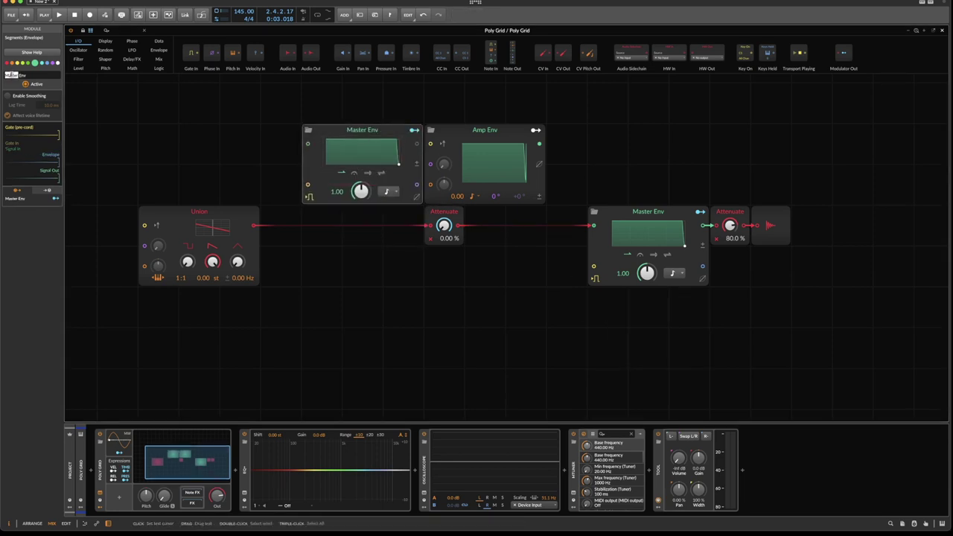
text(A)
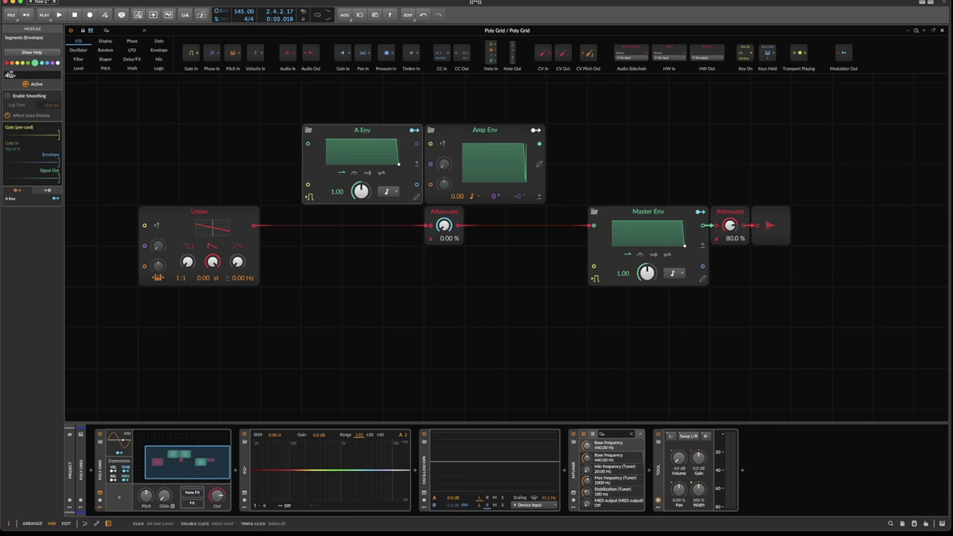
text(mp Env Phase Control)
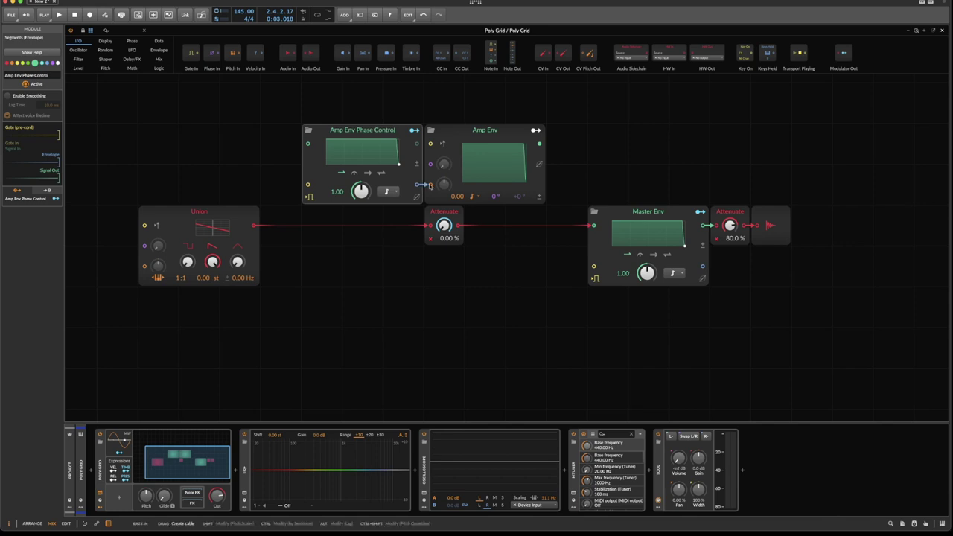
drag(418, 185, 444, 164)
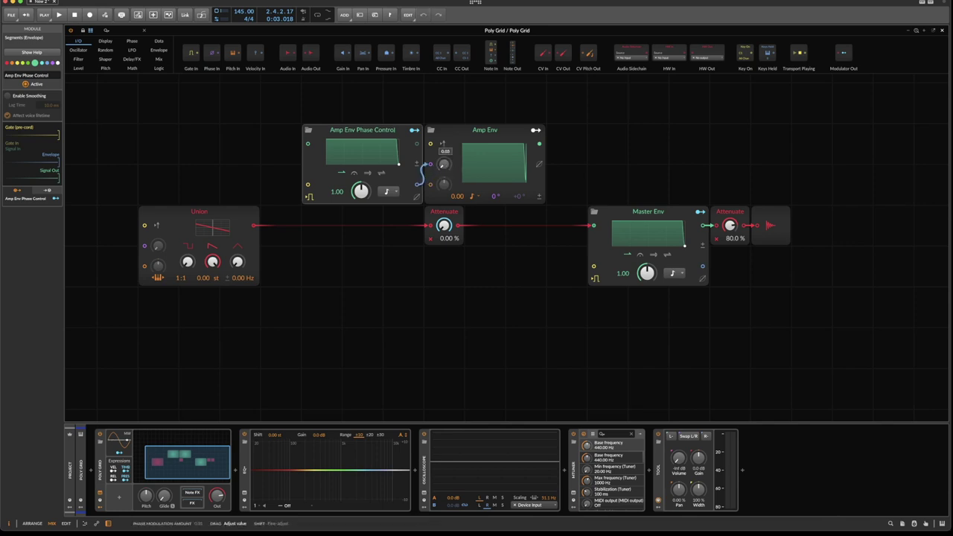
Step: Reshape the Amp Env Phase Control curve into a straight ramp rising to 100 % at its end
click(381, 140)
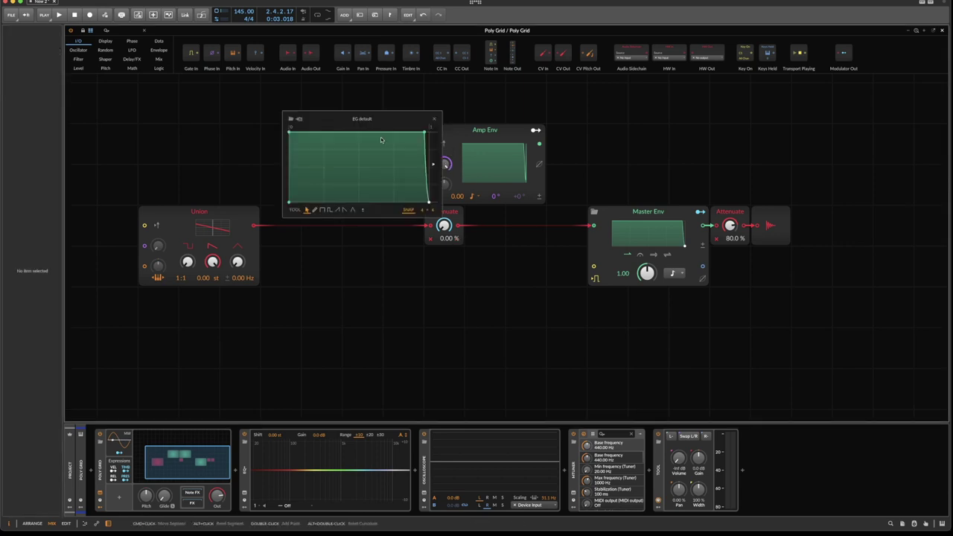
double_click(425, 133)
drag(288, 131, 403, 134)
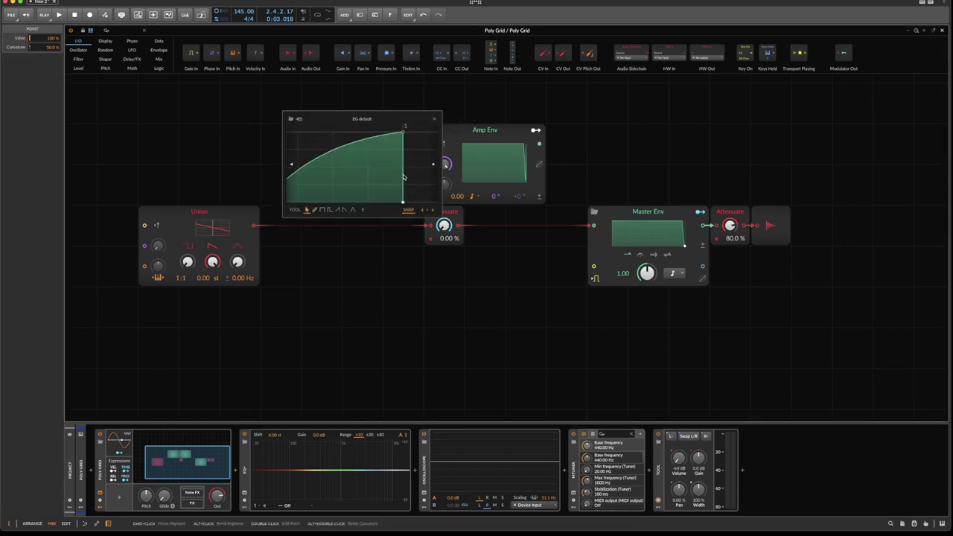
alt+double_click(335, 162)
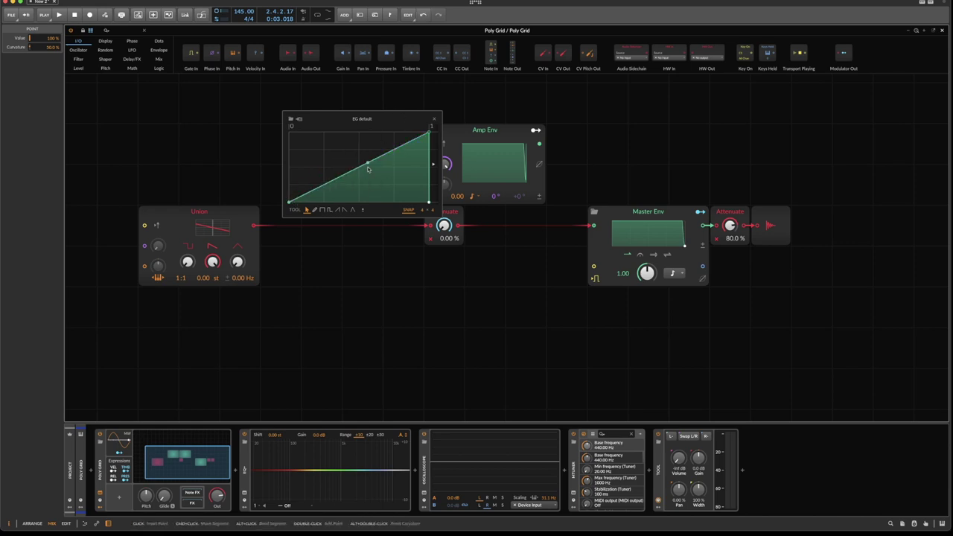
Step: Add points at one quarter and three quarters of the ramp, the second at 68 %, and bend the curve steeper at both ends
drag(369, 165, 369, 134)
click(306, 183)
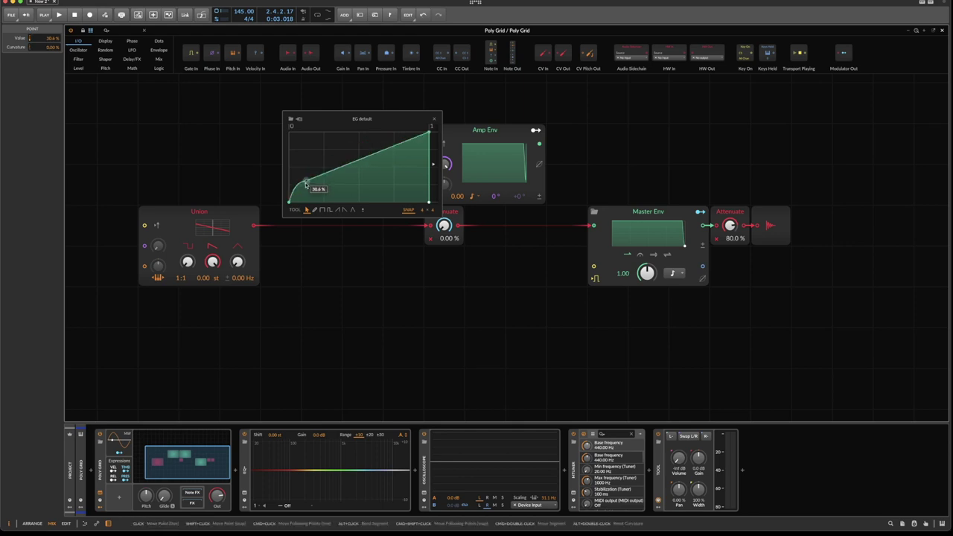
drag(305, 183, 323, 167)
click(394, 144)
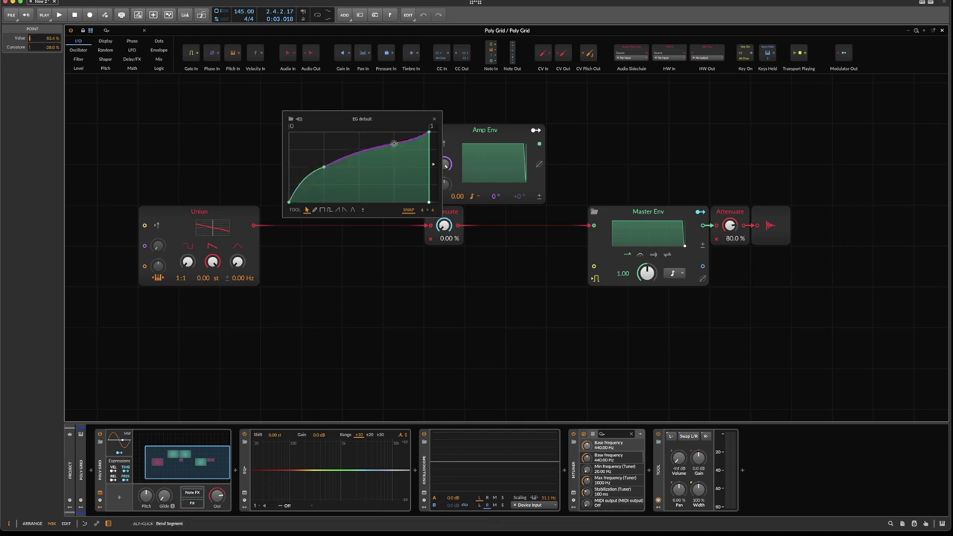
mouse_move(394, 145)
mouse_down()
mouse_move(402, 155)
mouse_move(416, 150)
mouse_move(400, 150)
mouse_up()
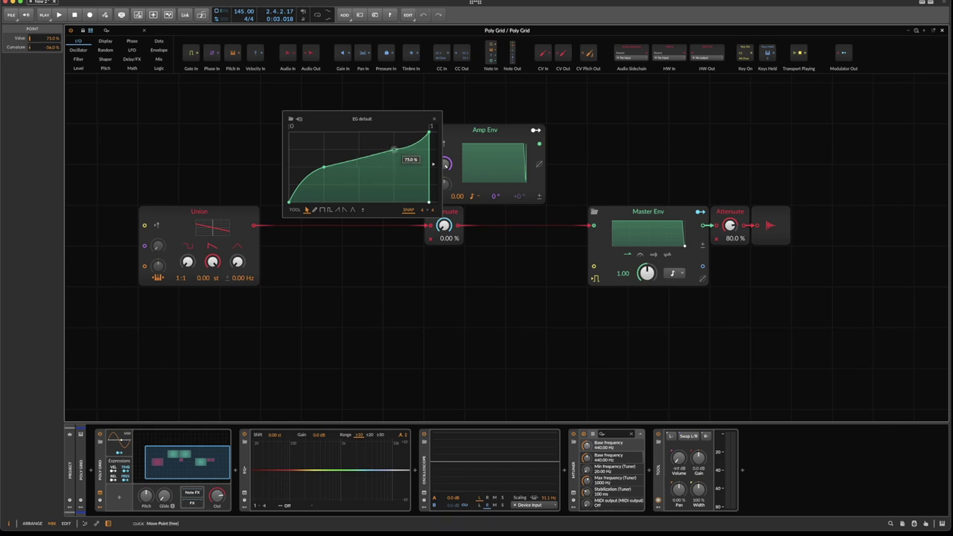
drag(393, 149, 395, 154)
click(434, 119)
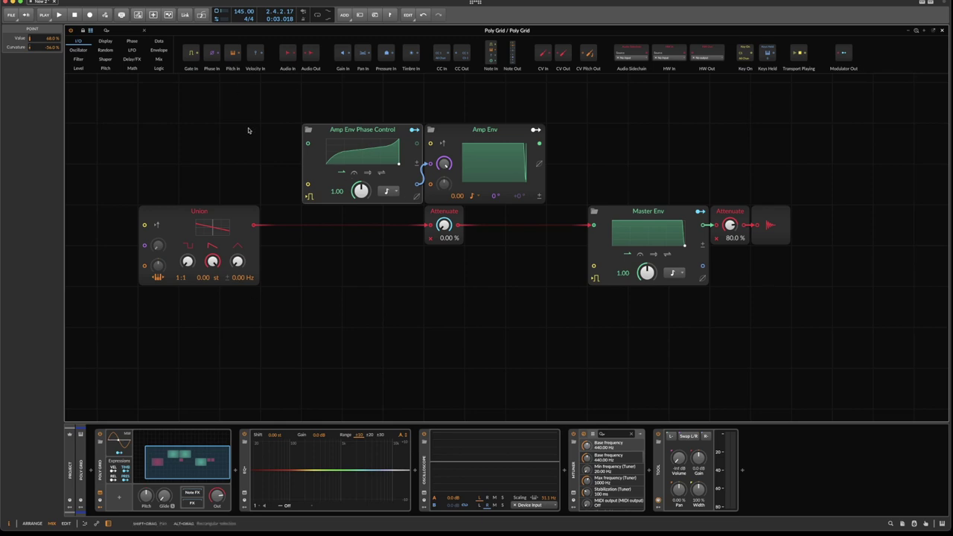
Step: Replace the Union oscillator with Sine and add a Ø Shift module directly in front of it
right_click(180, 215)
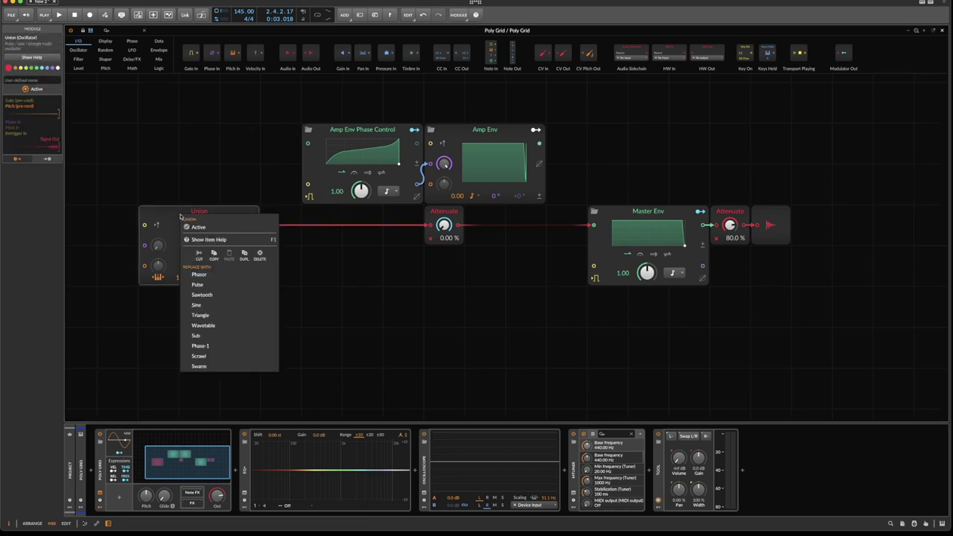
click(223, 305)
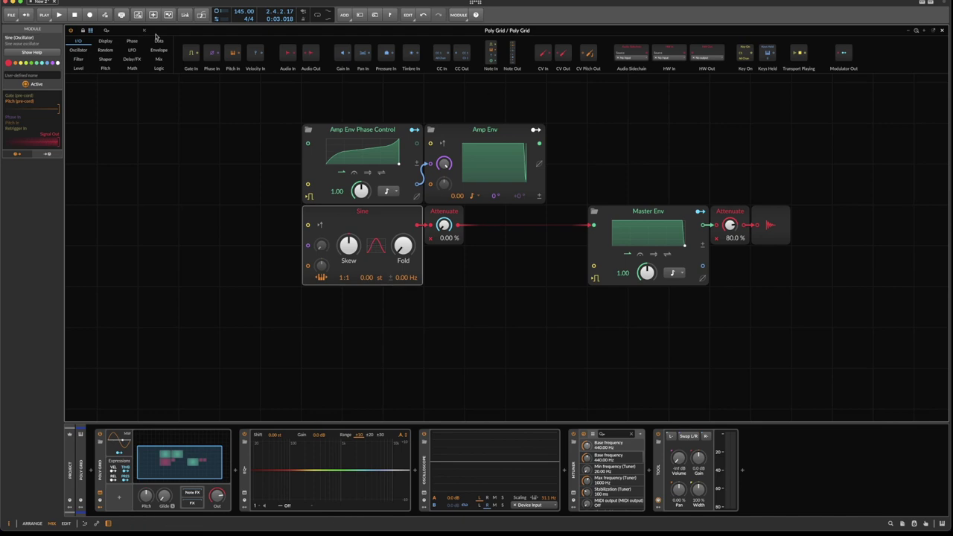
click(131, 41)
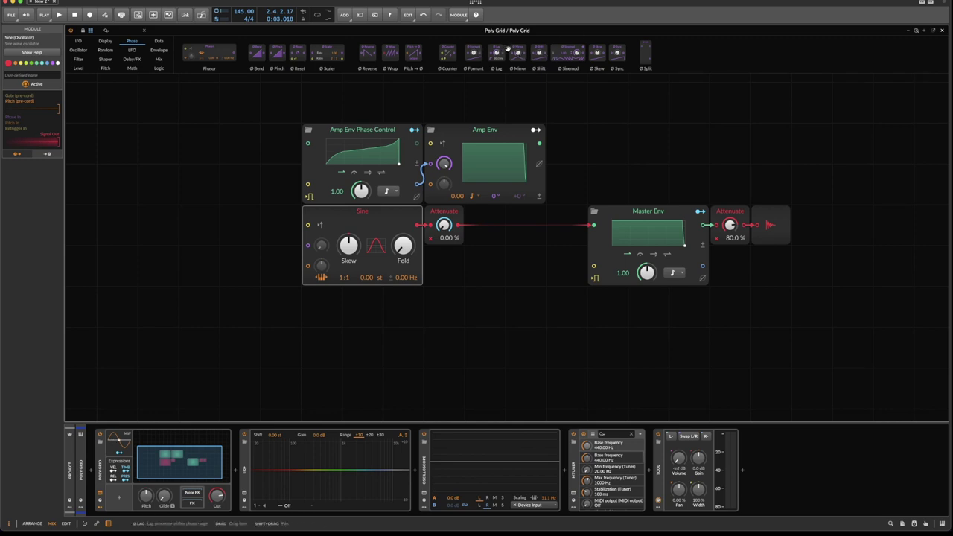
drag(539, 52, 280, 224)
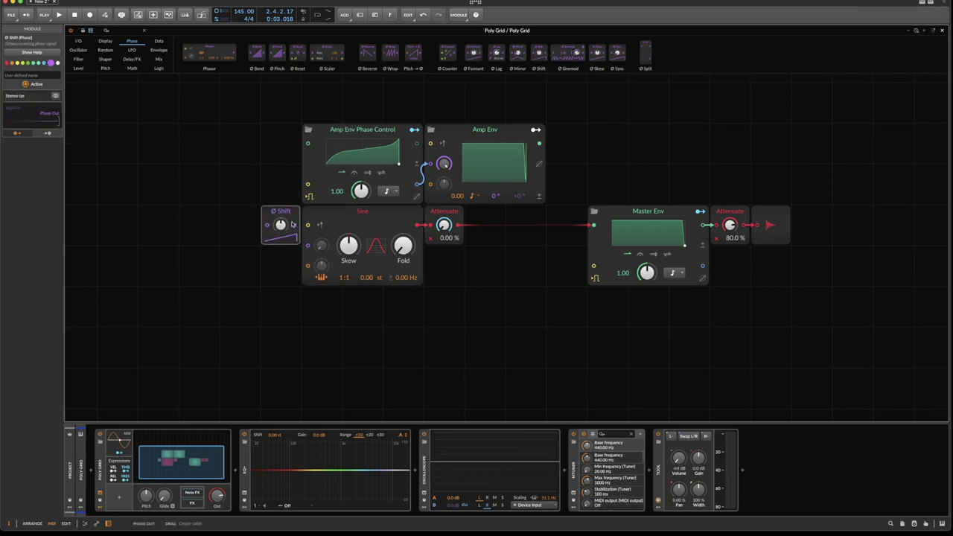
Step: Connect Ø Shift to Sine's phase input with 100 % phase modulation, and set the phase shift to 25 %
drag(325, 250, 324, 201)
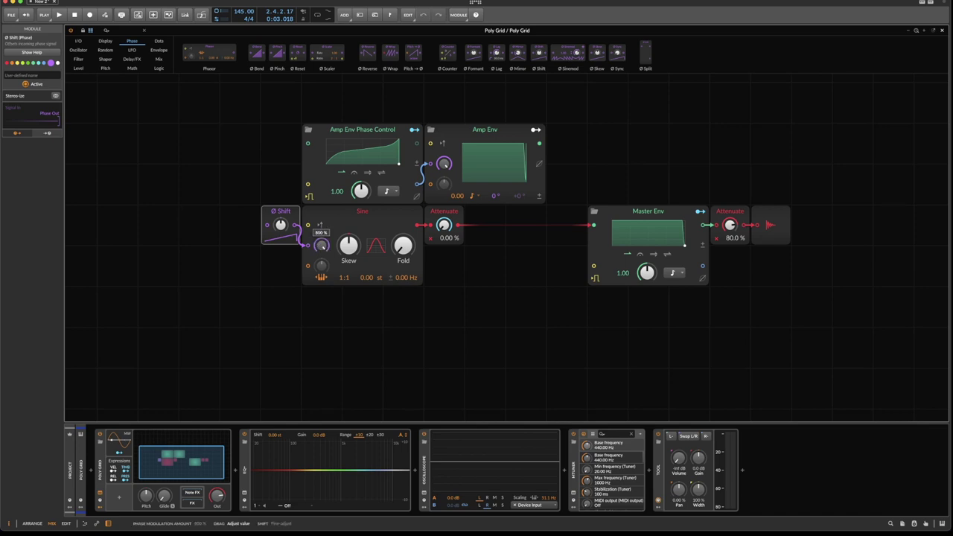
triple_click(320, 248)
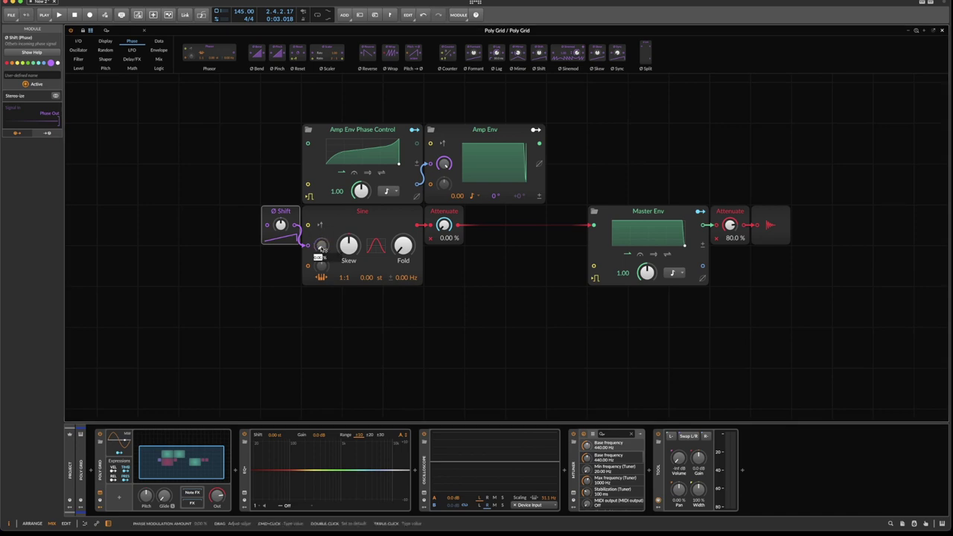
text(100)
key(Return)
triple_click(285, 227)
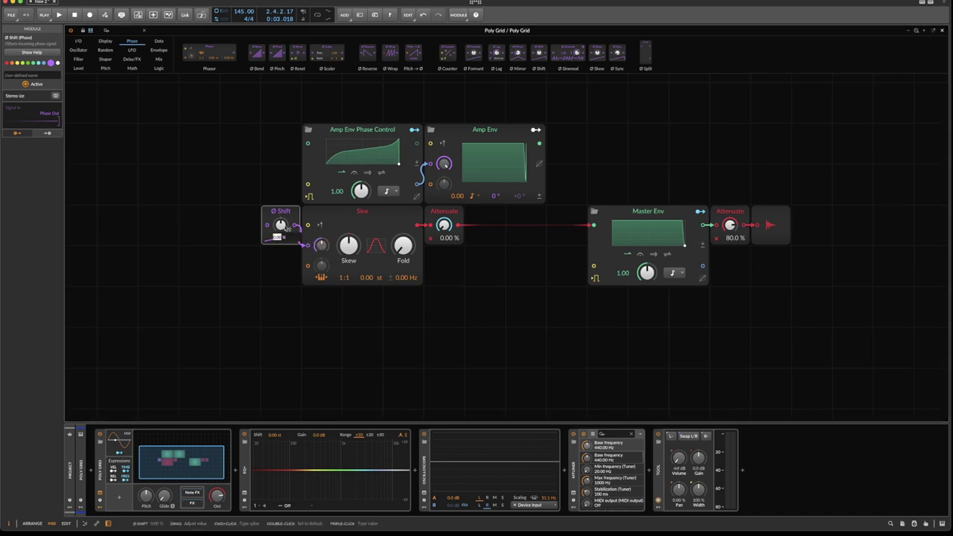
text(25)
key(Return)
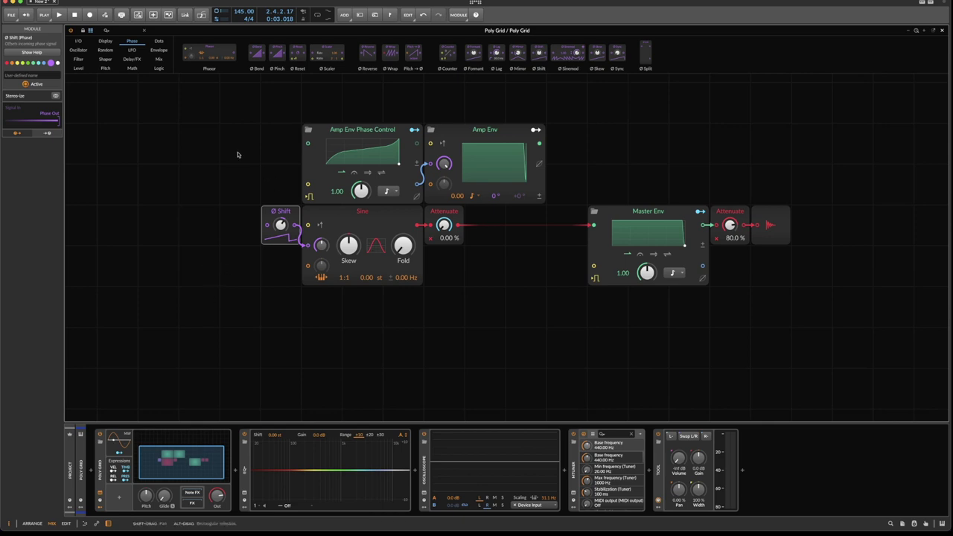
Step: Duplicate Amp Env Phase Control and Amp Env, place the copies before Ø Shift, and connect the Amp Env copy to Sine's pitch input
drag(236, 161, 663, 112)
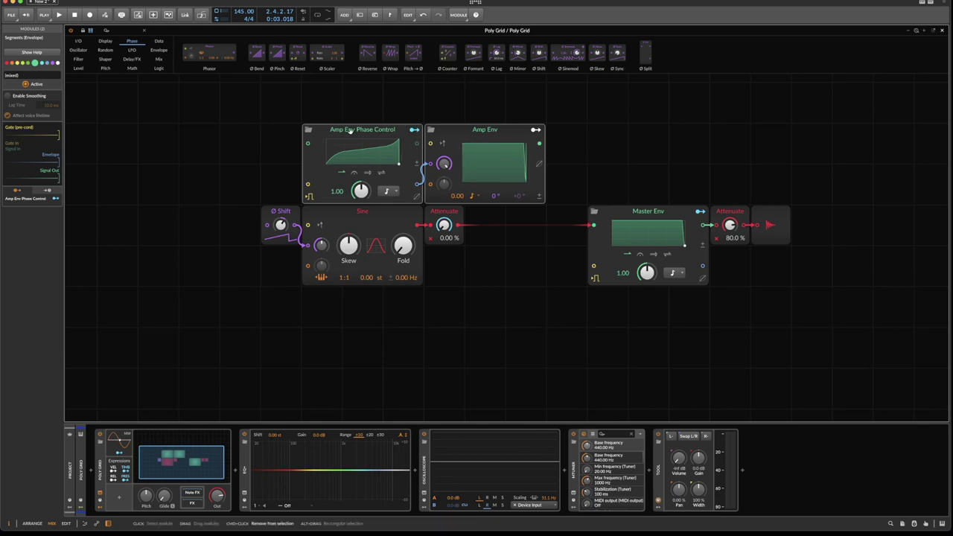
key(ctrl+d)
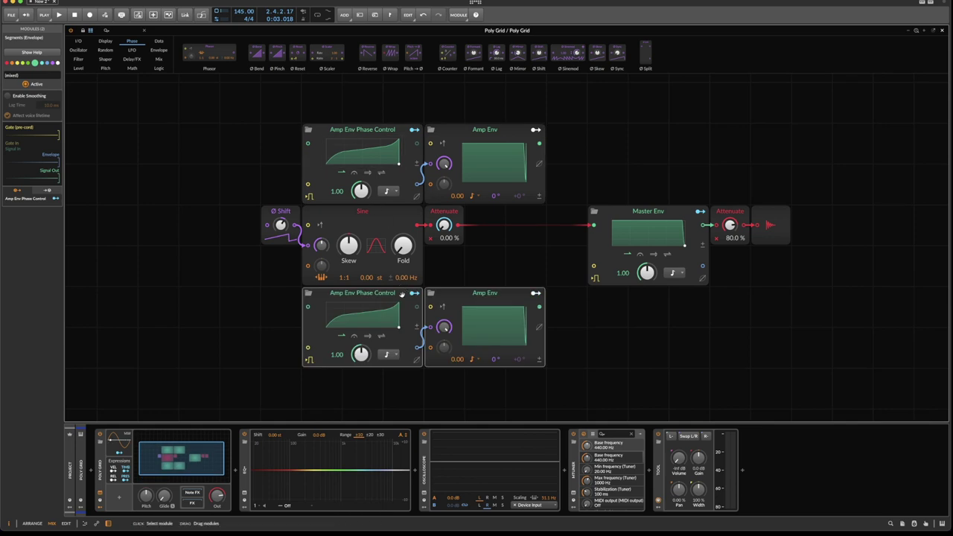
drag(402, 292, 118, 211)
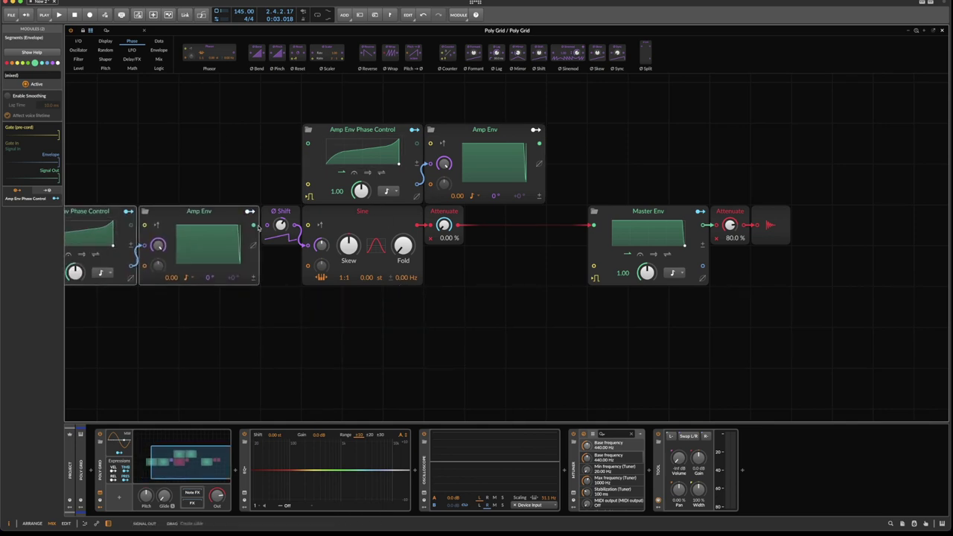
drag(254, 225, 308, 266)
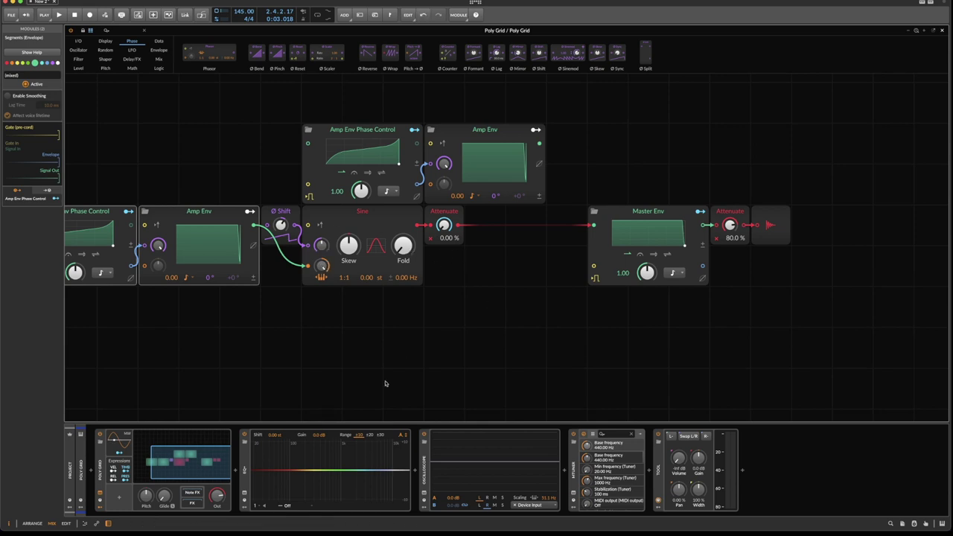
Step: Turn off key tracking on the Sine oscillator and play the patch to check its pitch
drag(300, 378, 388, 377)
click(284, 146)
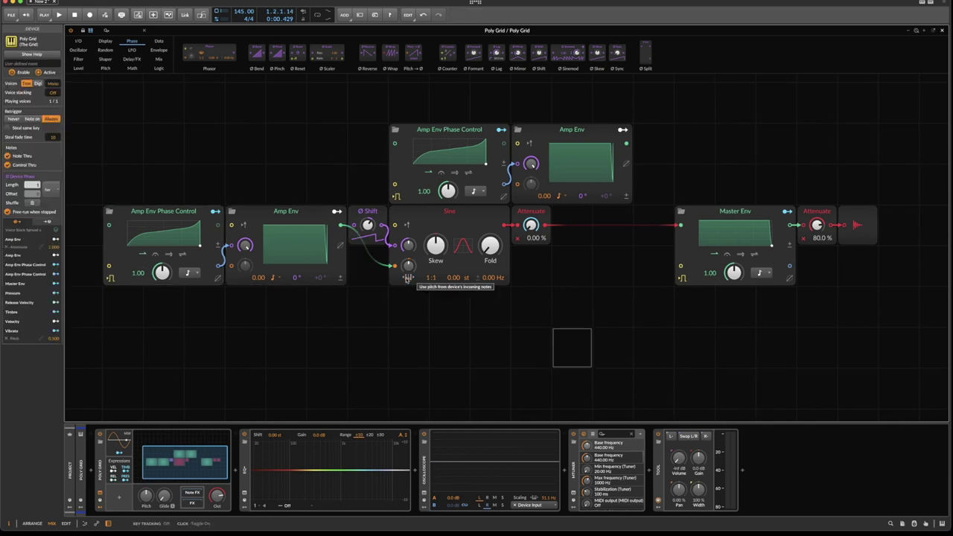
key(space)
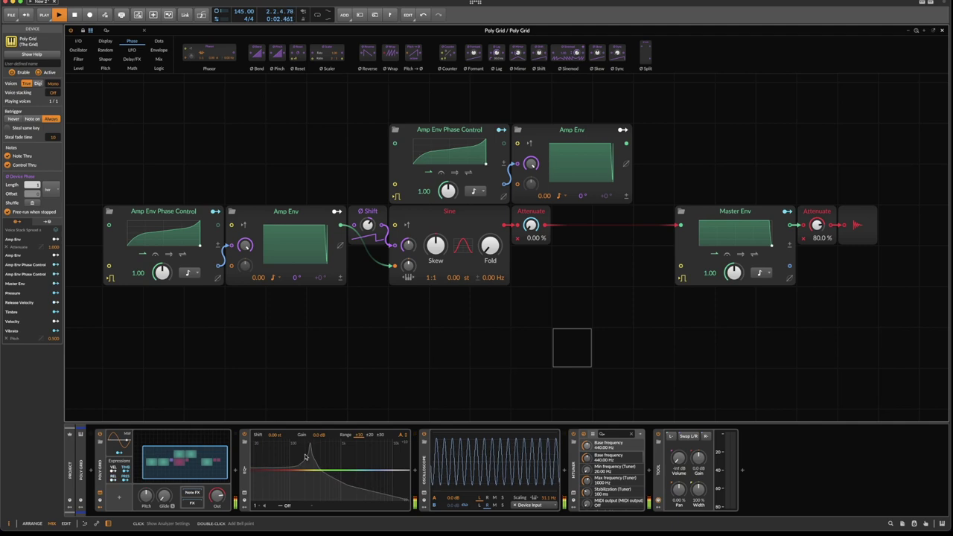
key(space)
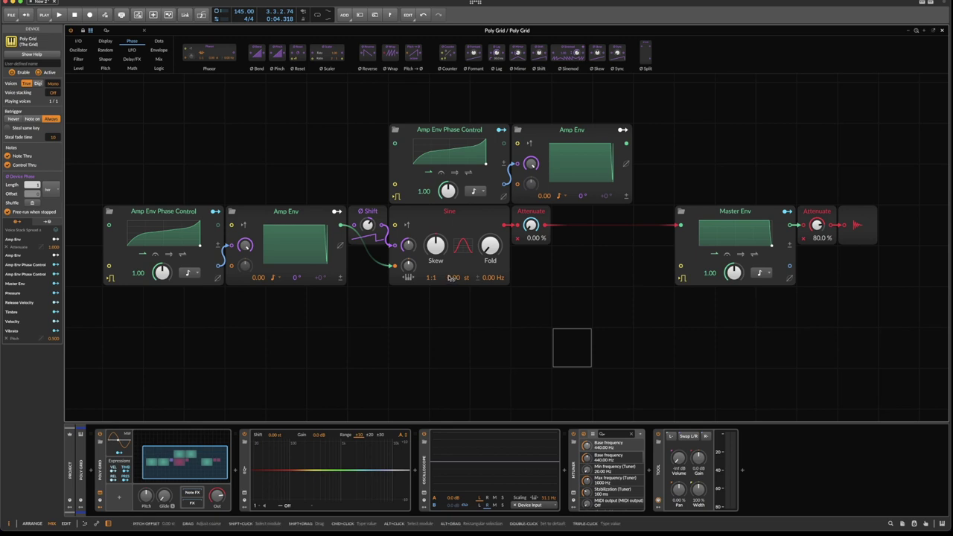
Step: Set Sine's pitch offset to -24 st and check the note during playback with MTuner
drag(449, 277, 449, 277)
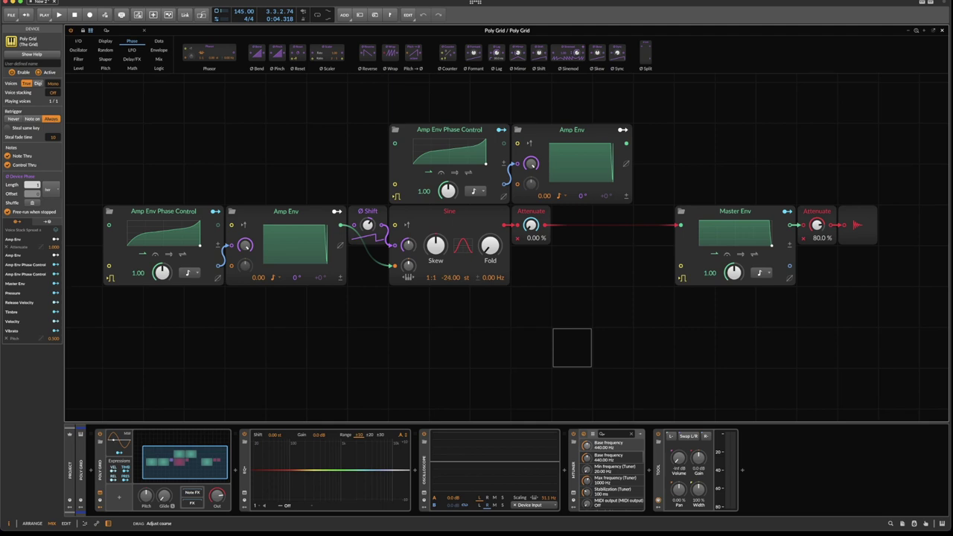
key(space)
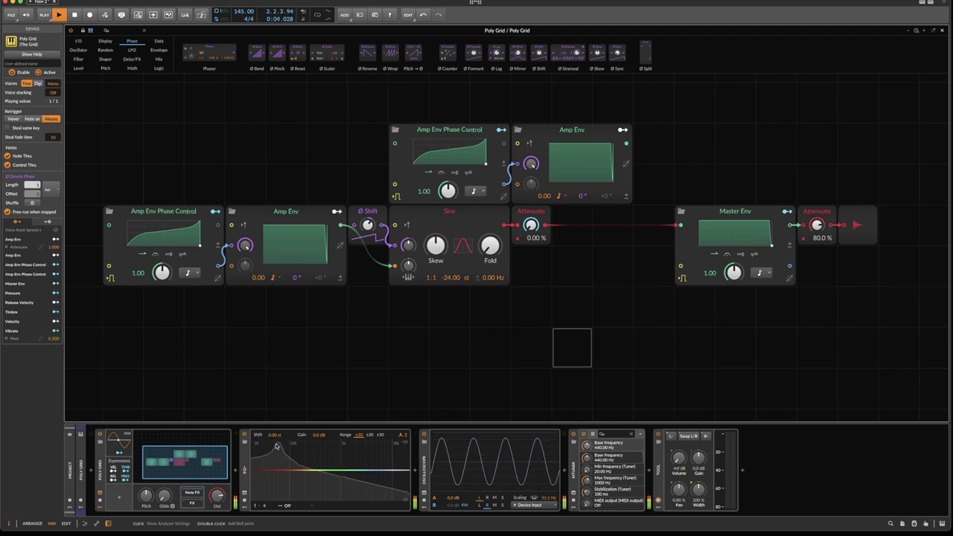
click(574, 500)
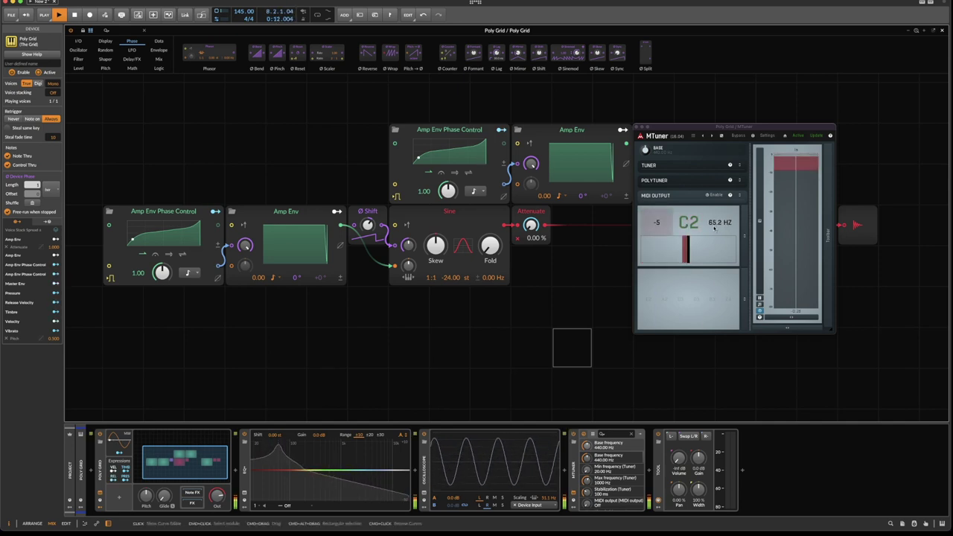
key(space)
key(Escape)
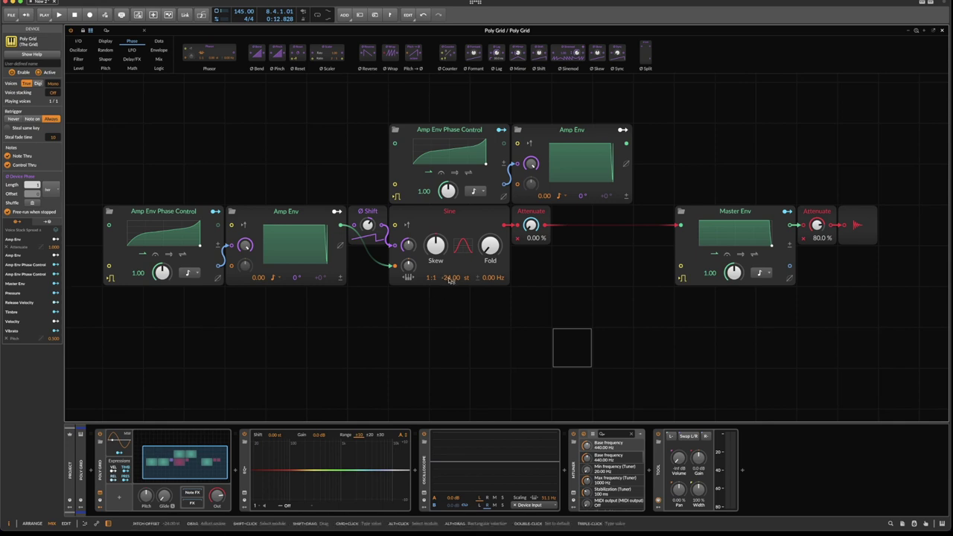
Step: Lower Sine's pitch offset to -31 st and check the note during playback with MTuner
drag(449, 280, 450, 278)
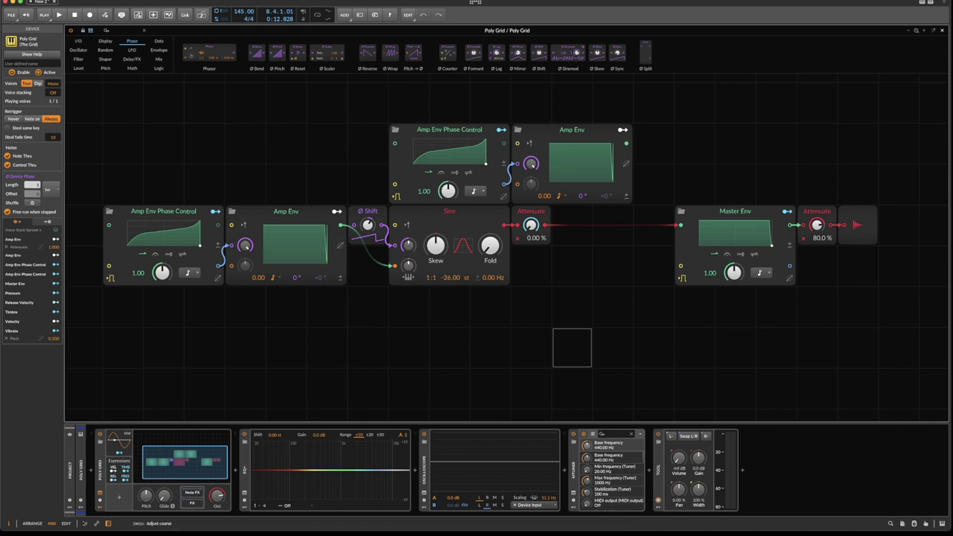
drag(450, 278, 450, 280)
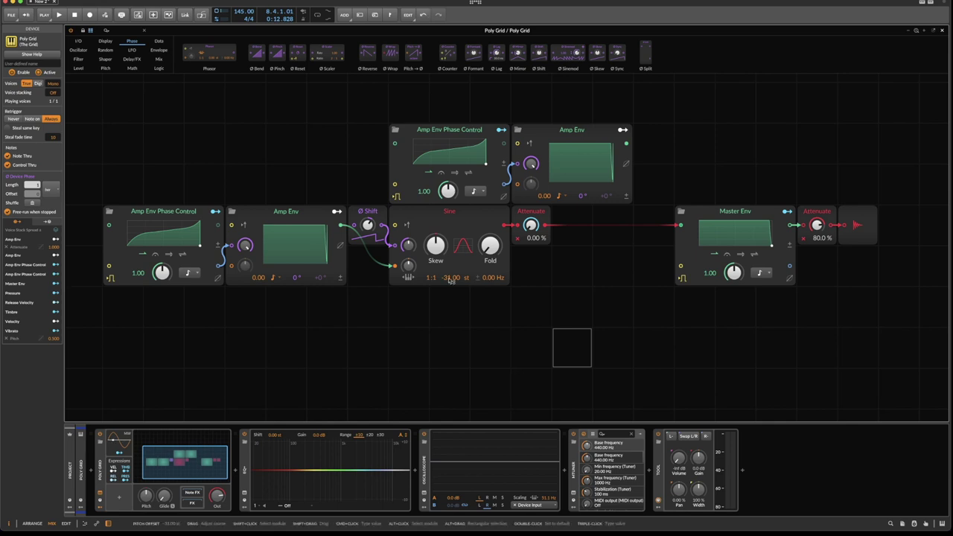
click(573, 496)
key(space)
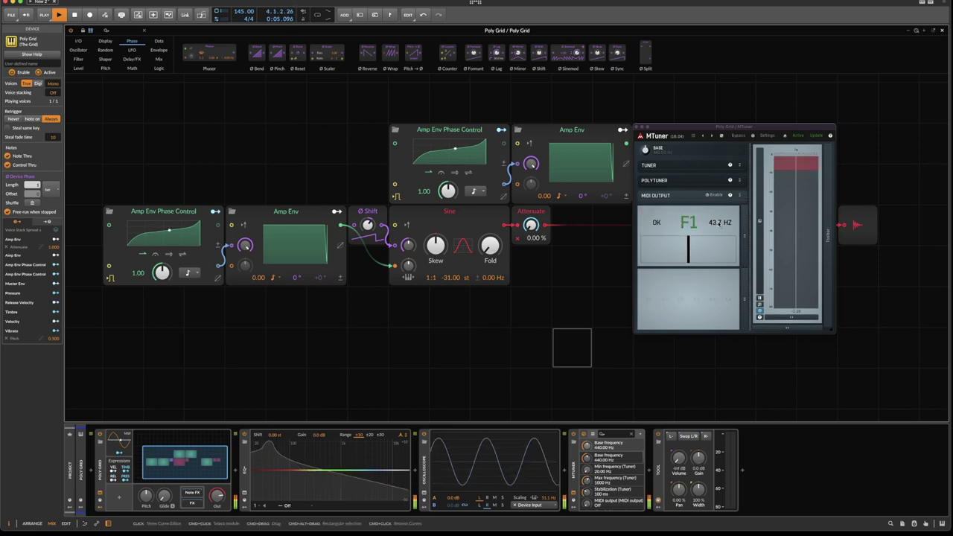
click(639, 127)
key(space)
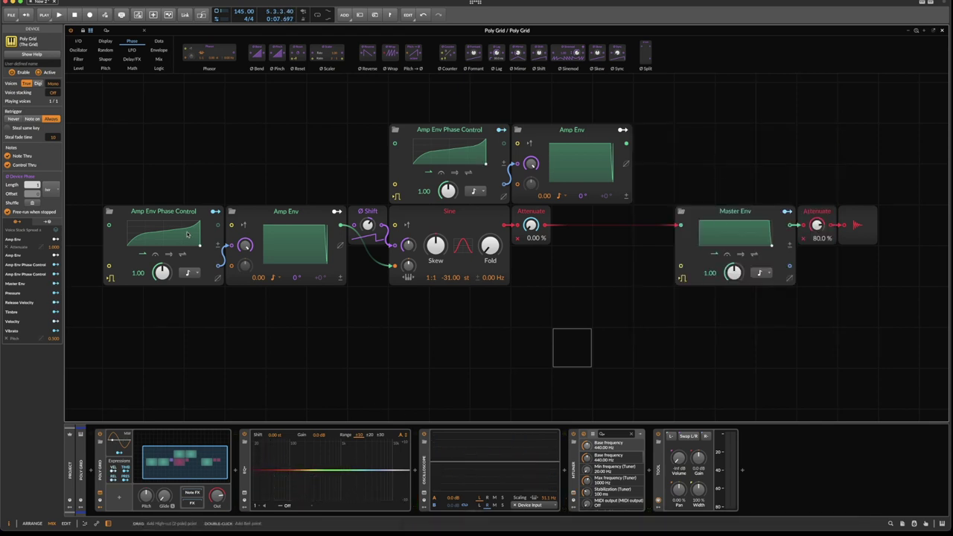
Step: Raise Sine's pitch modulation amount, reshape its Amp Env into a single concave decay without the plateau point, and audition it
click(332, 271)
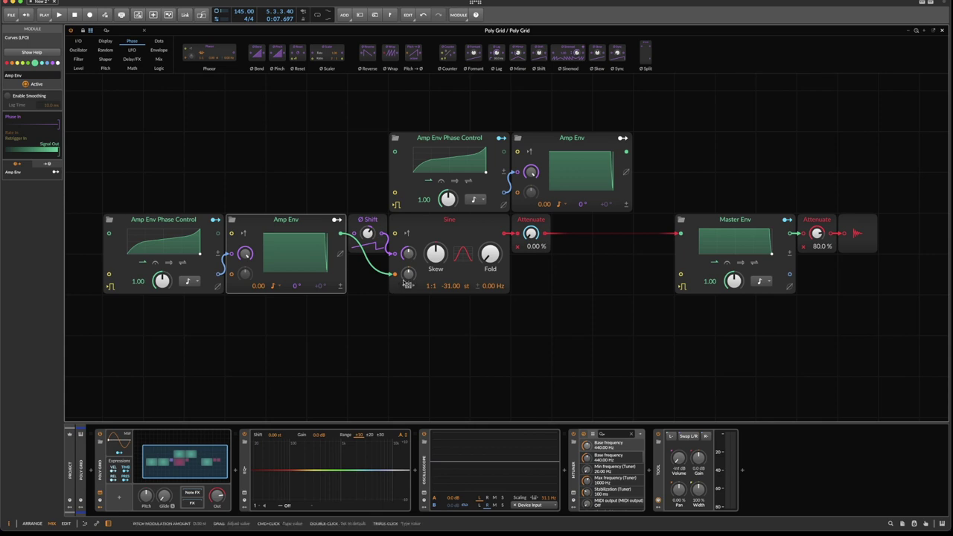
drag(410, 276, 410, 201)
click(321, 228)
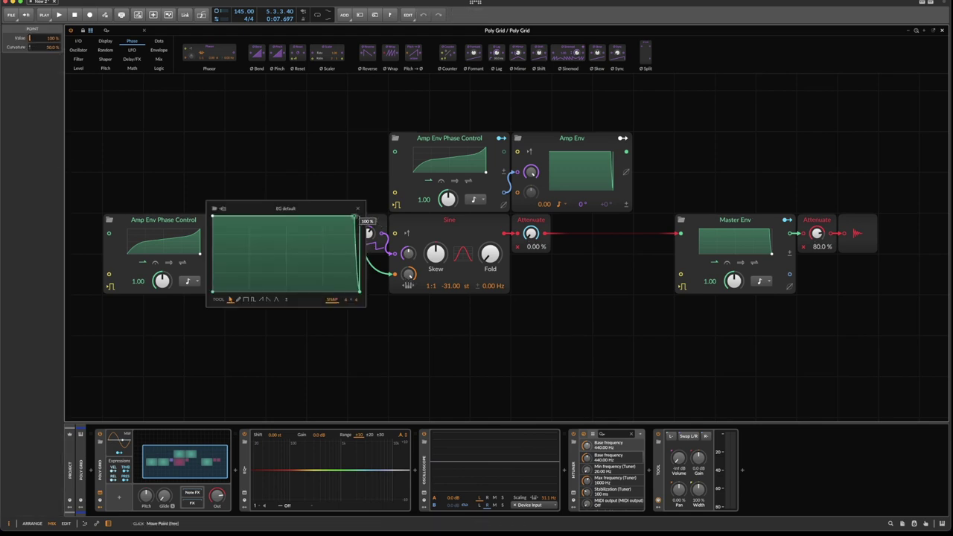
key(Delete)
drag(297, 279, 297, 294)
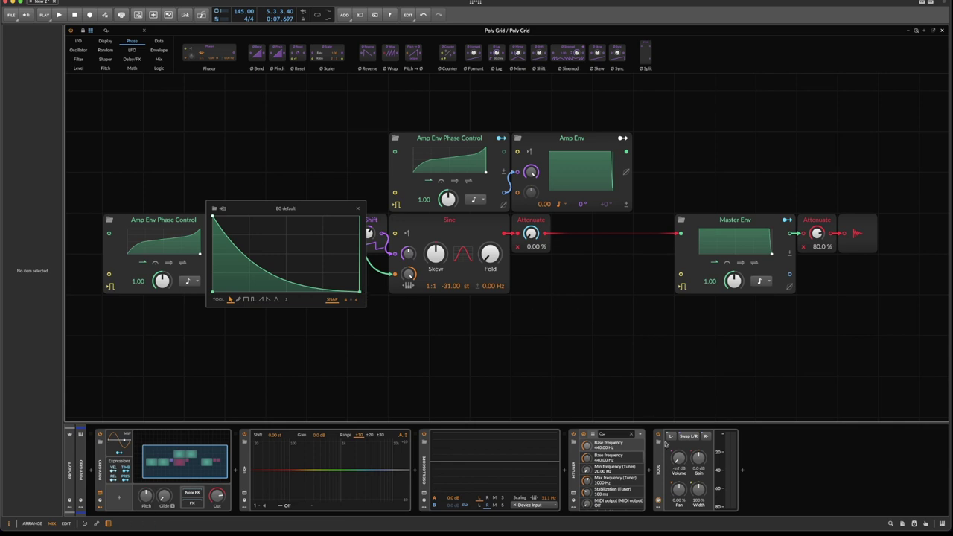
key(space)
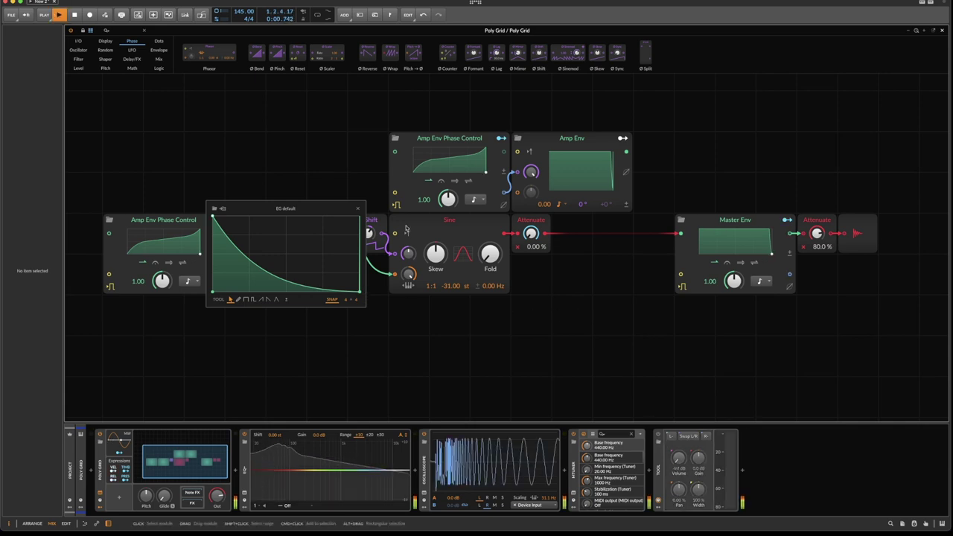
key(space)
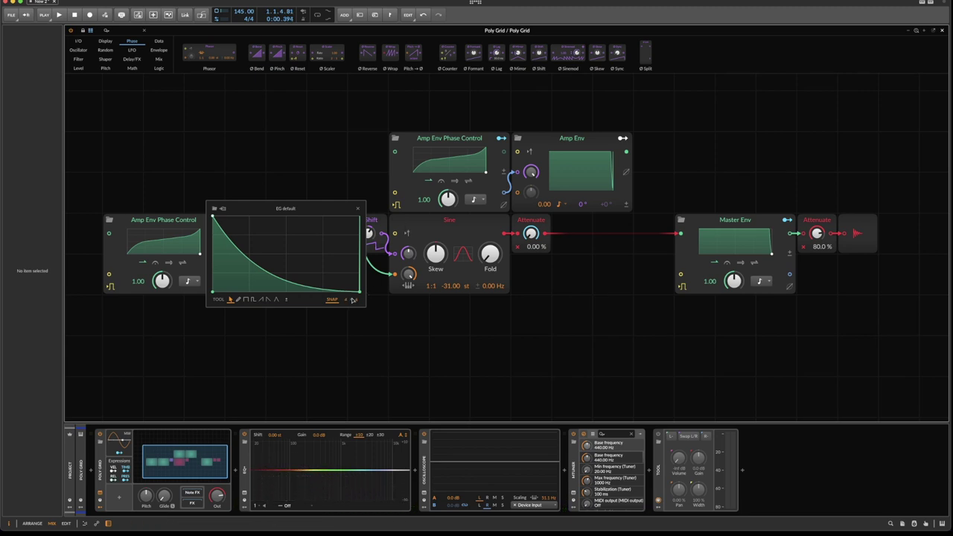
Step: Enlarge the curve editor, lower the envelope's start to about 85%, and add decay points at about 40%, 25% and 11.1%
drag(349, 300, 491, 405)
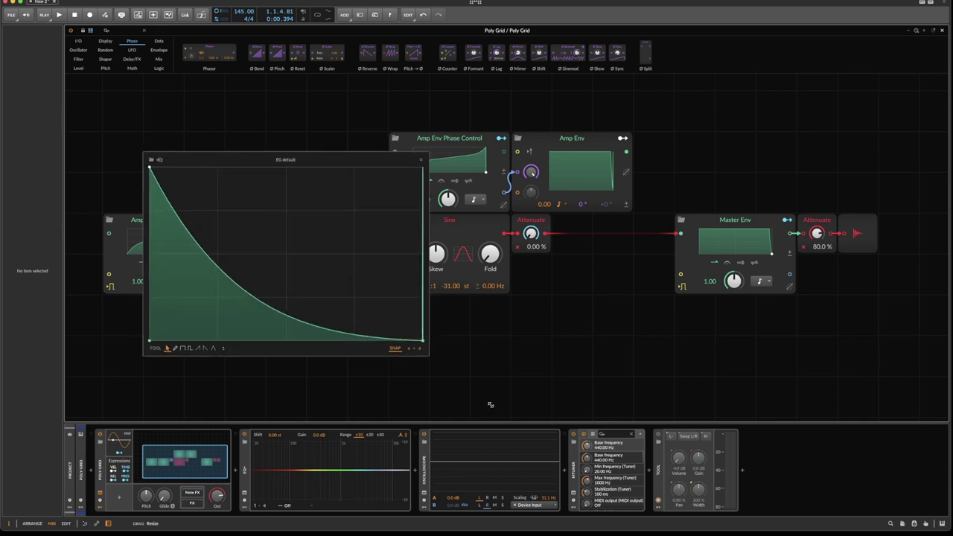
double_click(175, 215)
drag(175, 215, 166, 250)
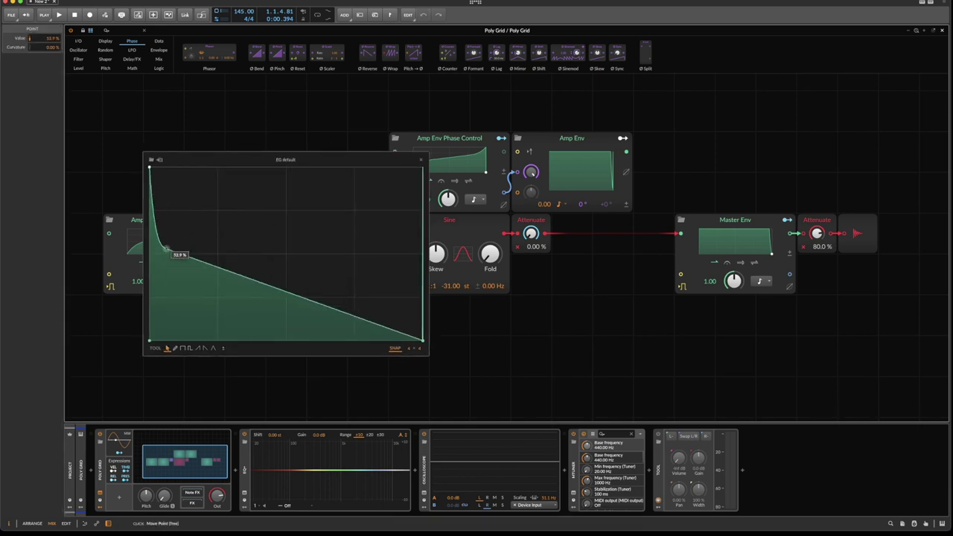
drag(149, 167, 149, 194)
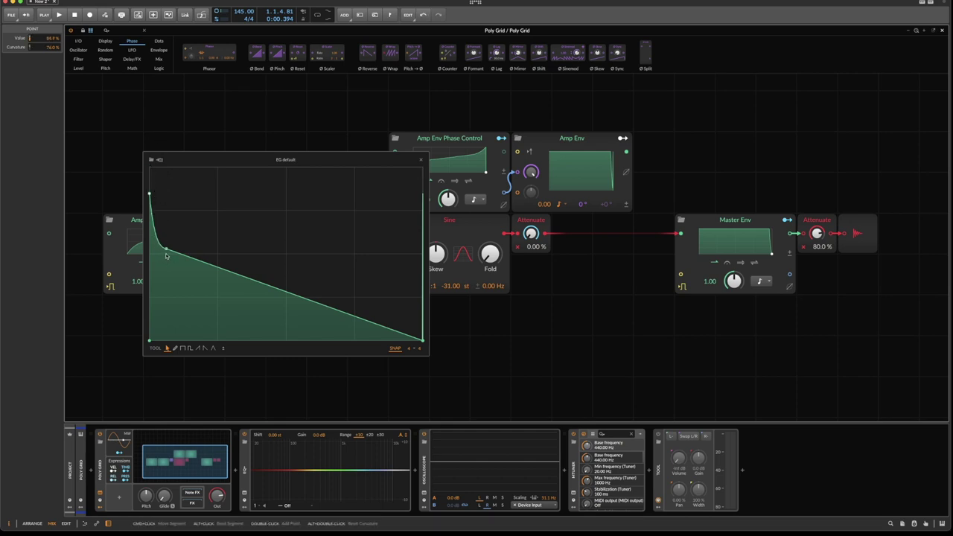
drag(166, 249, 167, 269)
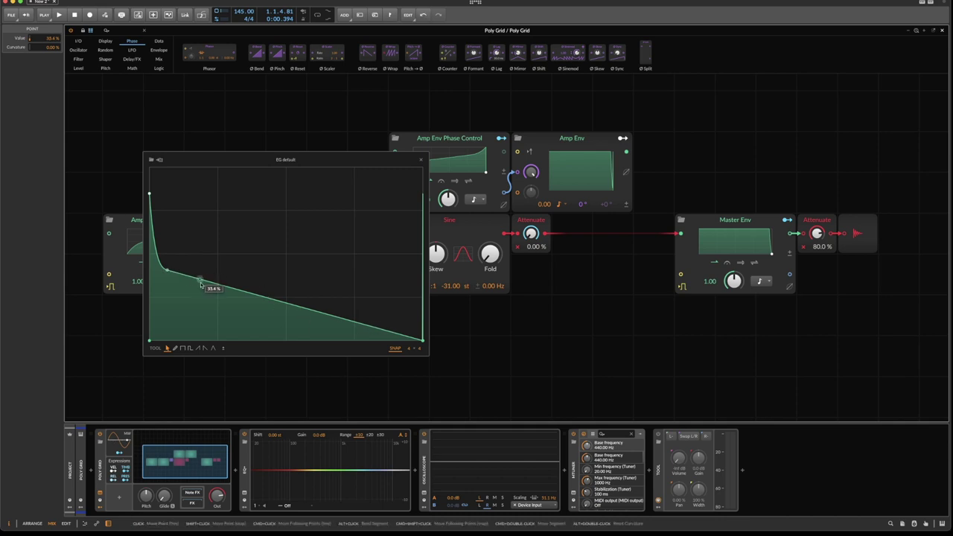
drag(208, 279, 211, 297)
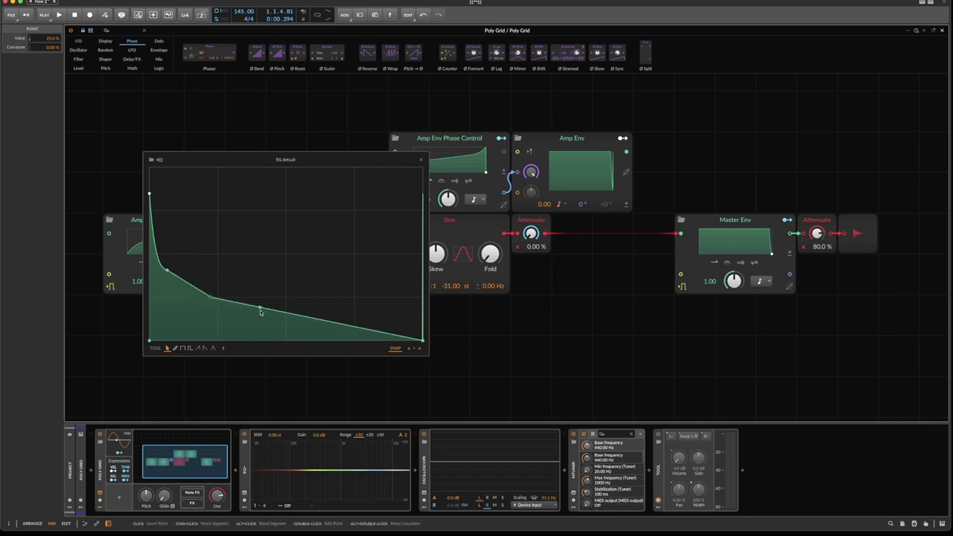
drag(268, 313, 268, 322)
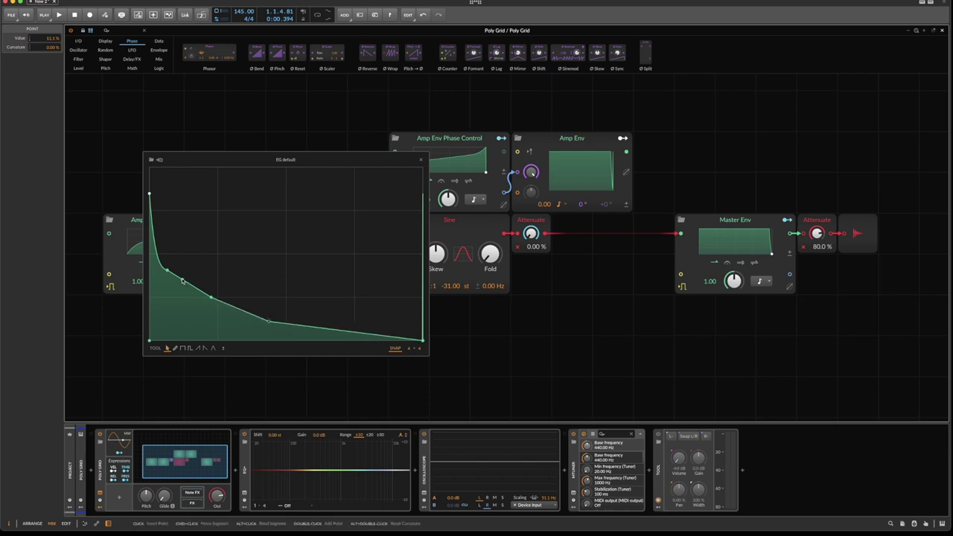
Step: Bend the segments between the pitch envelope's decay points into smooth concave curves while auditioning the kick
key(space)
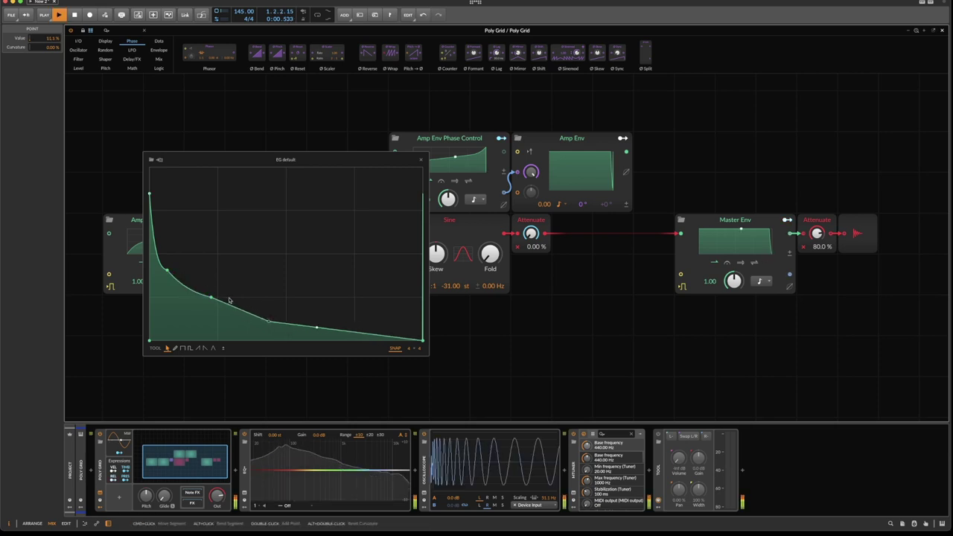
key(space)
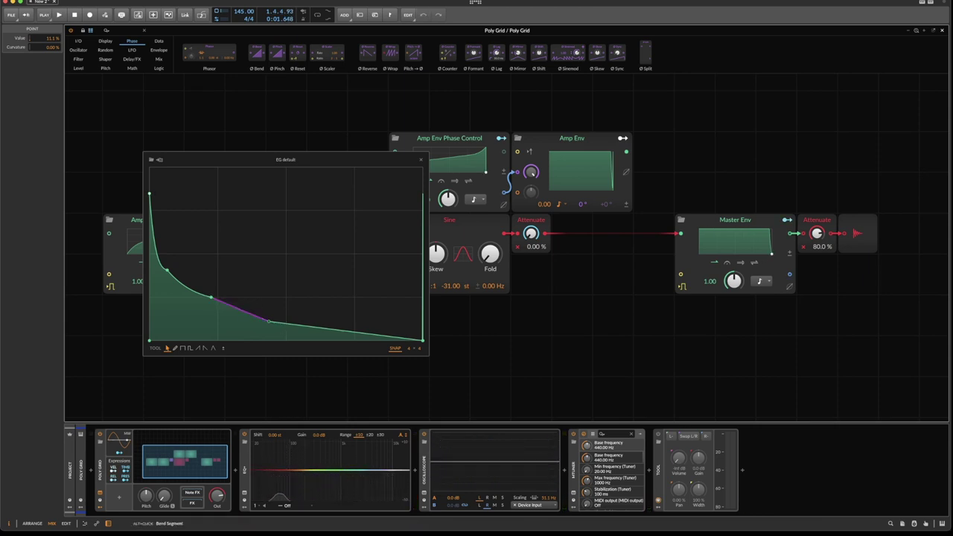
drag(239, 310, 241, 318)
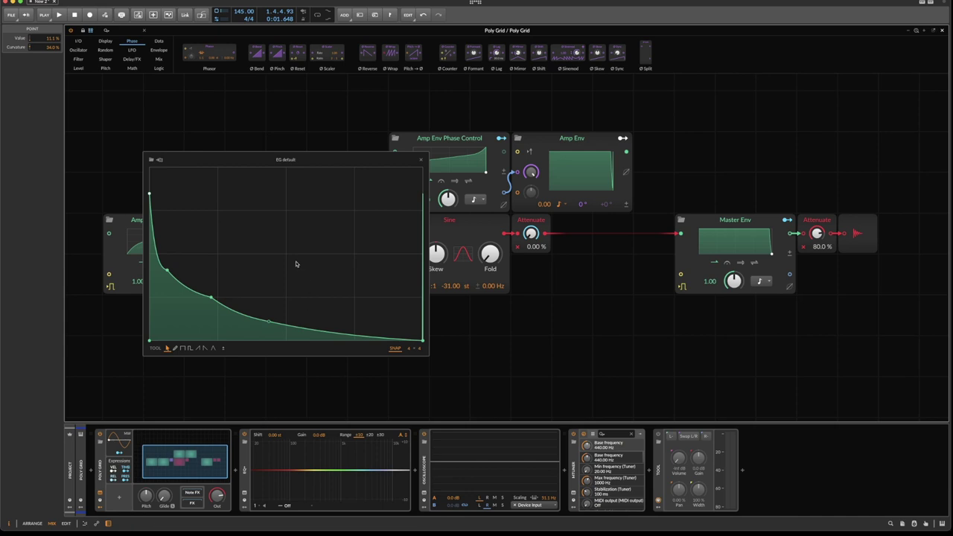
key(space)
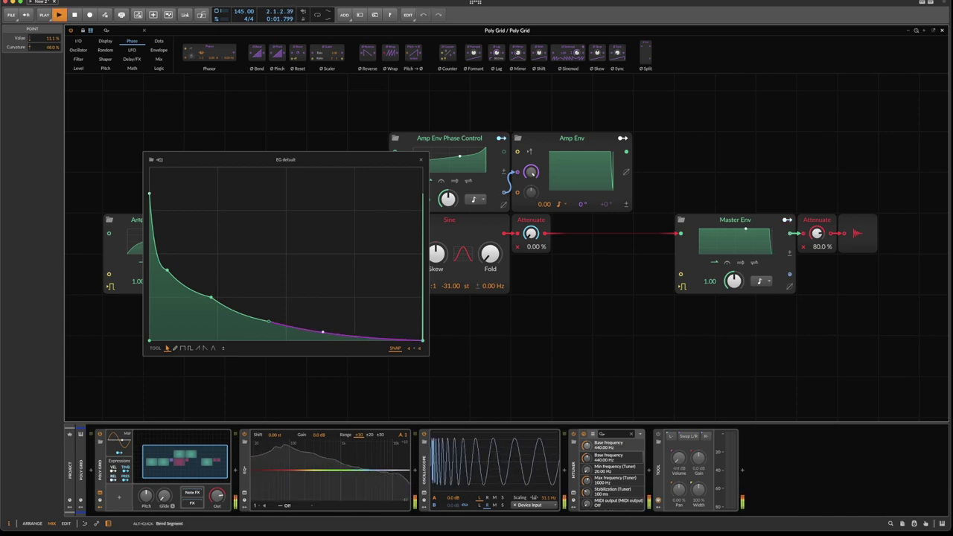
drag(276, 298, 276, 306)
drag(197, 288, 196, 296)
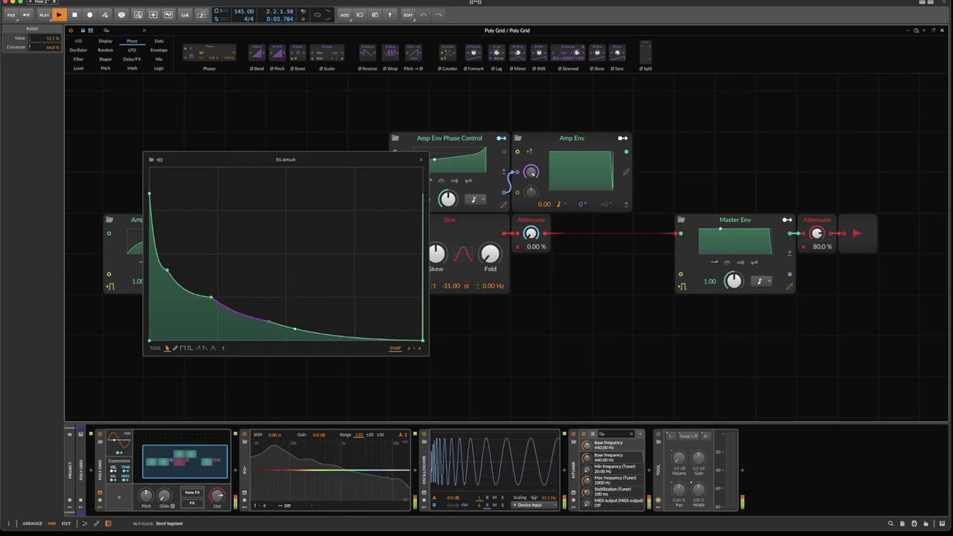
key(space)
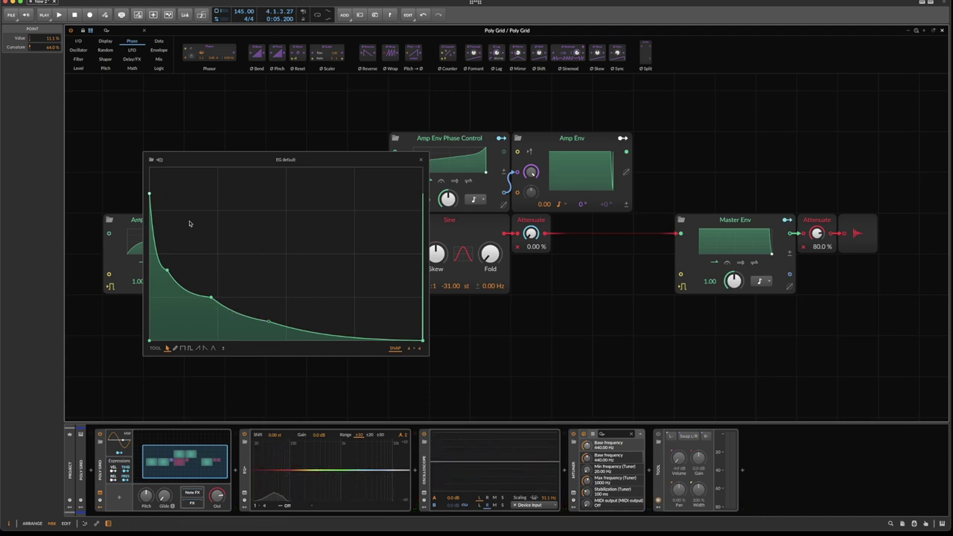
Step: Close the pitch envelope's curve editor and the Poly Grid patch to return to the mixer
drag(181, 159, 320, 133)
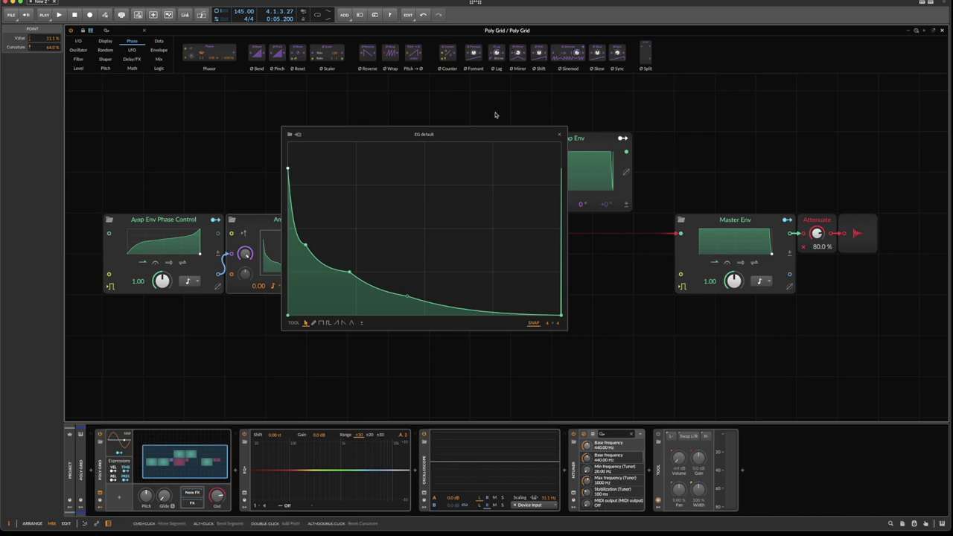
drag(511, 140, 437, 144)
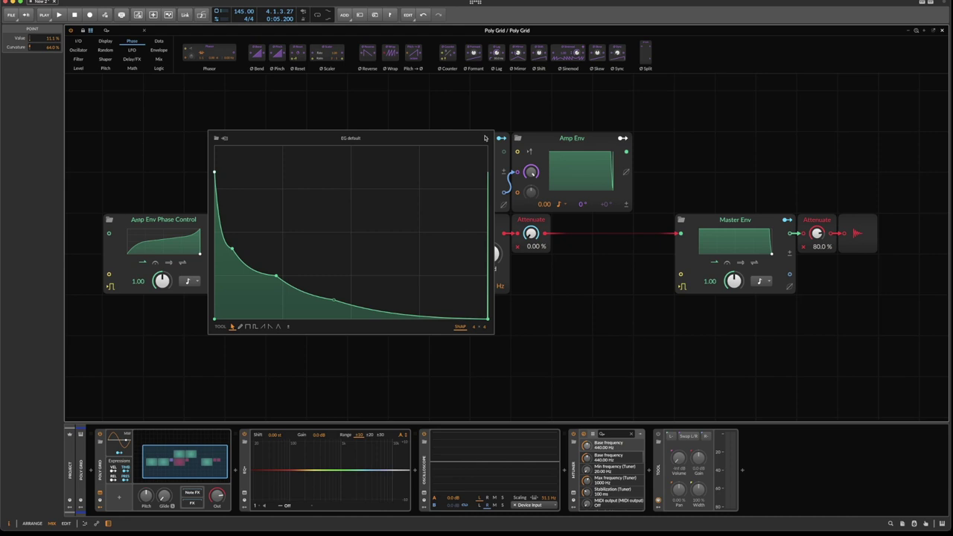
click(642, 169)
click(322, 145)
key(Escape)
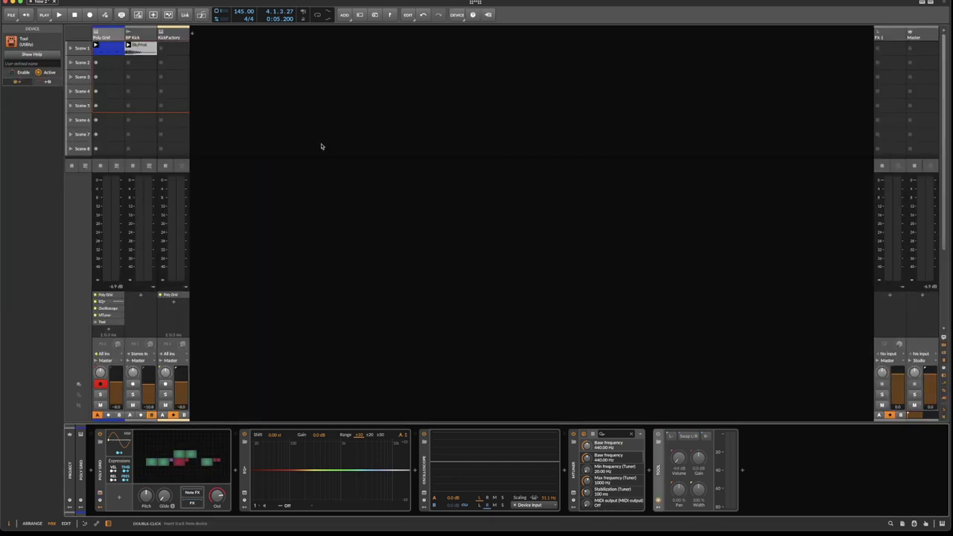
Step: Audition the BluPrint reference clip on the BP Kick track
click(143, 47)
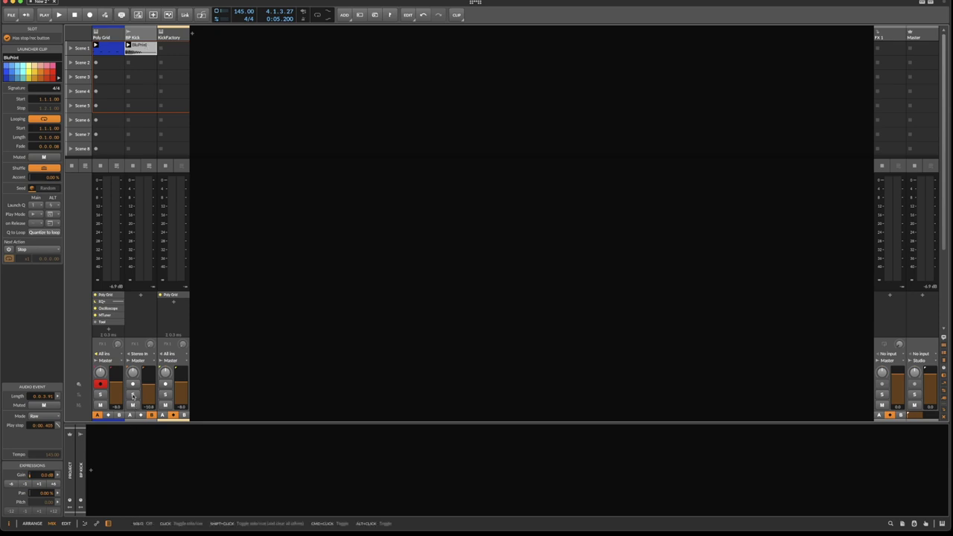
key(space)
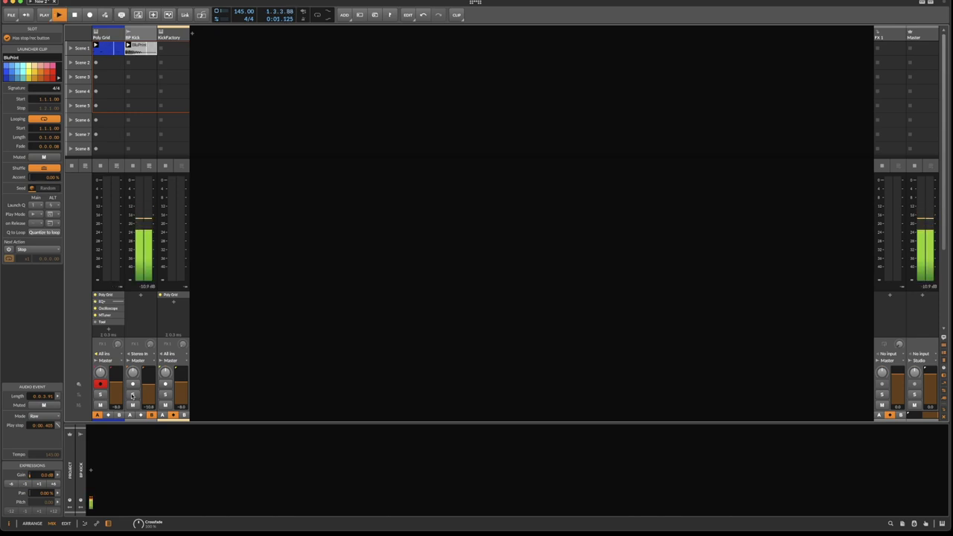
key(space)
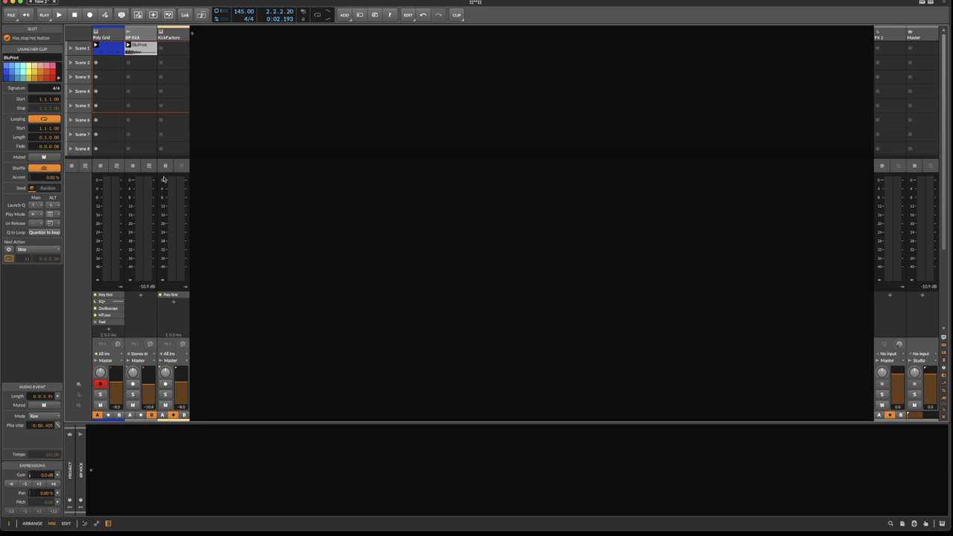
Step: Open the Poly Grid track's Oscilloscope in an expanded view during playback, shrink its window and move it clear of the mixer
key(d)
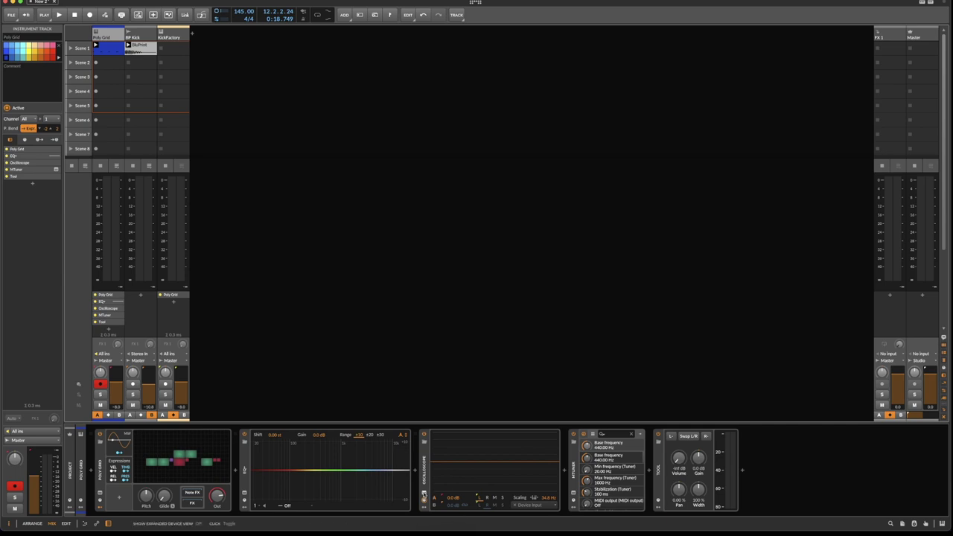
click(423, 495)
key(space)
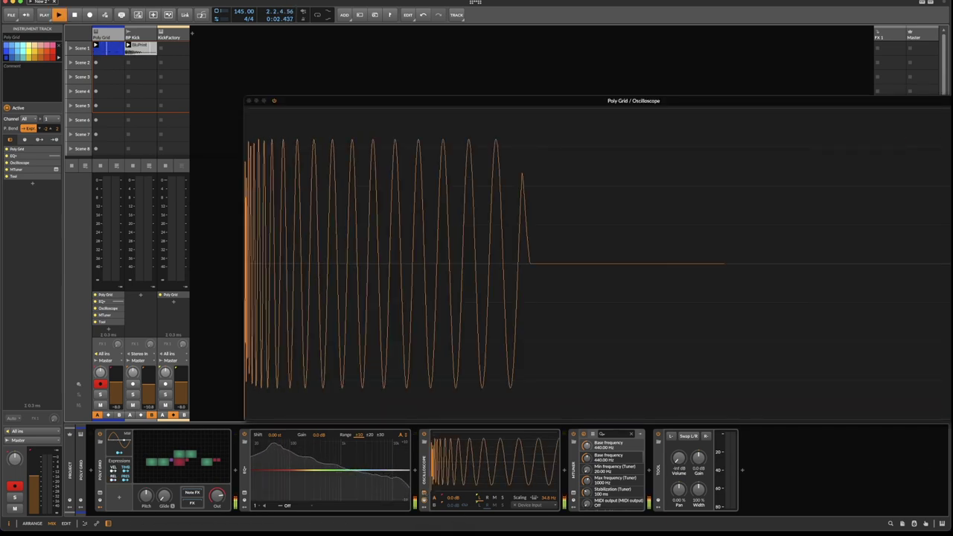
drag(949, 419, 602, 244)
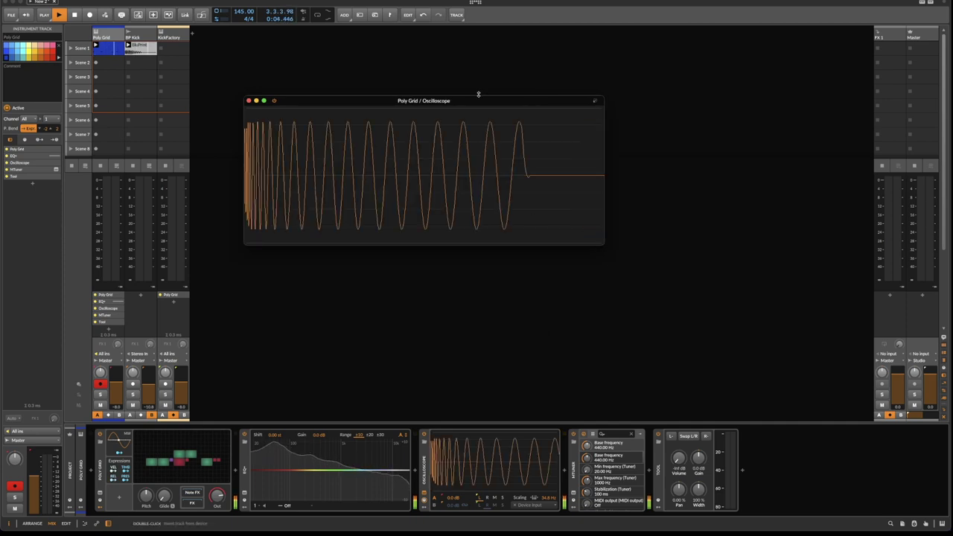
drag(478, 94, 799, 12)
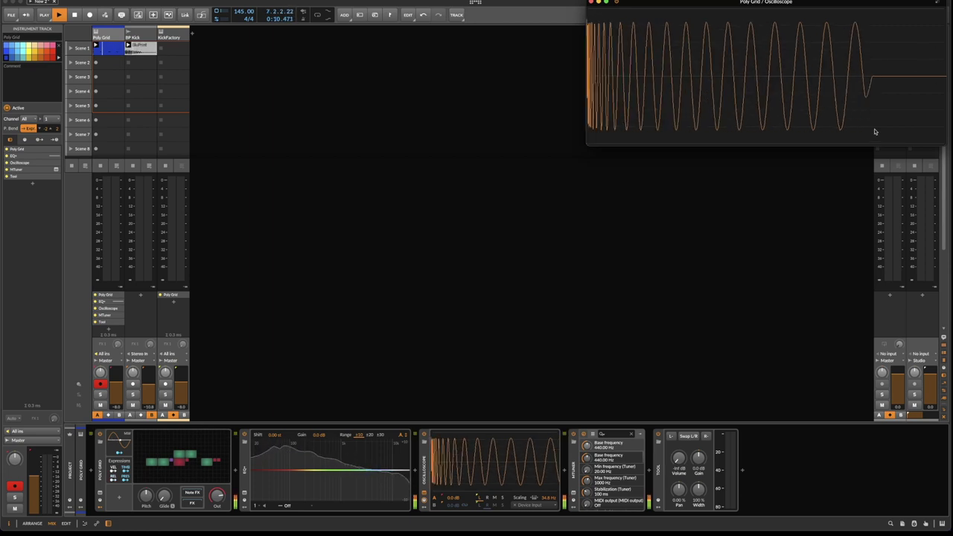
key(space)
Step: Reopen the Poly Grid patch, enable retrigger on the Sine oscillator, and check the waveform in the Oscilloscope during playback
click(173, 447)
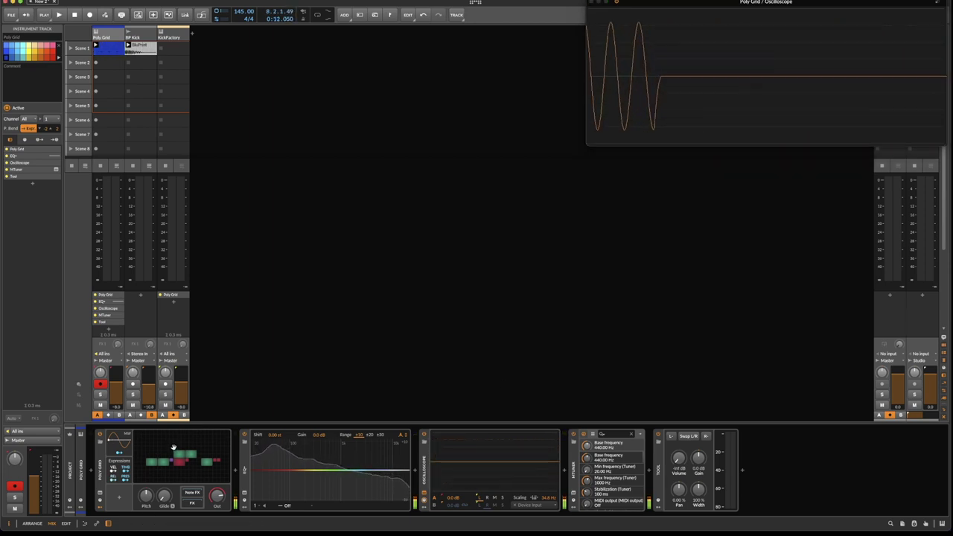
click(174, 447)
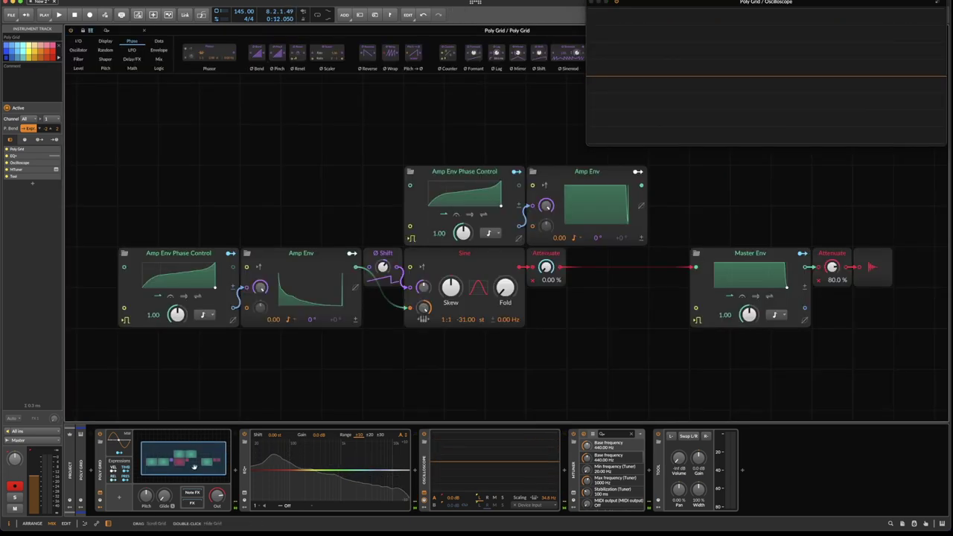
click(422, 268)
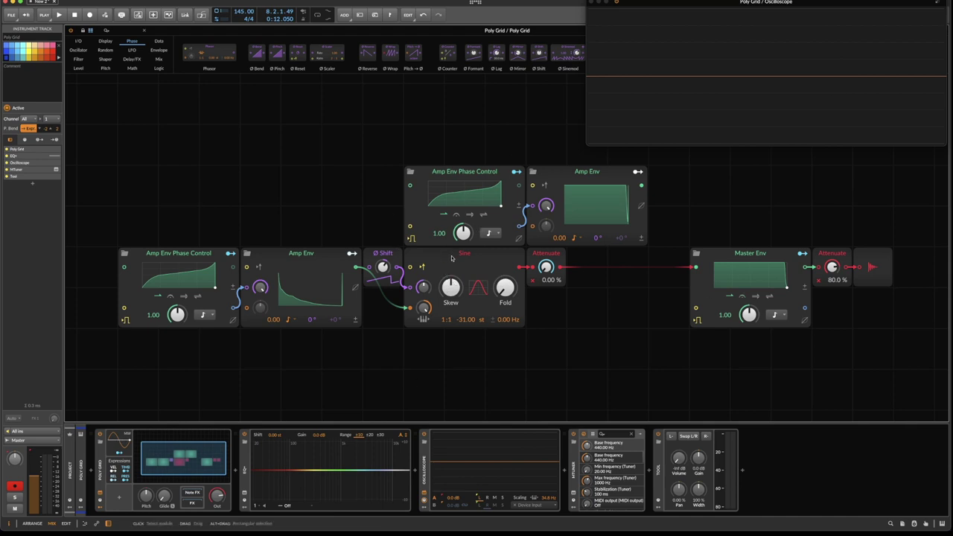
key(space)
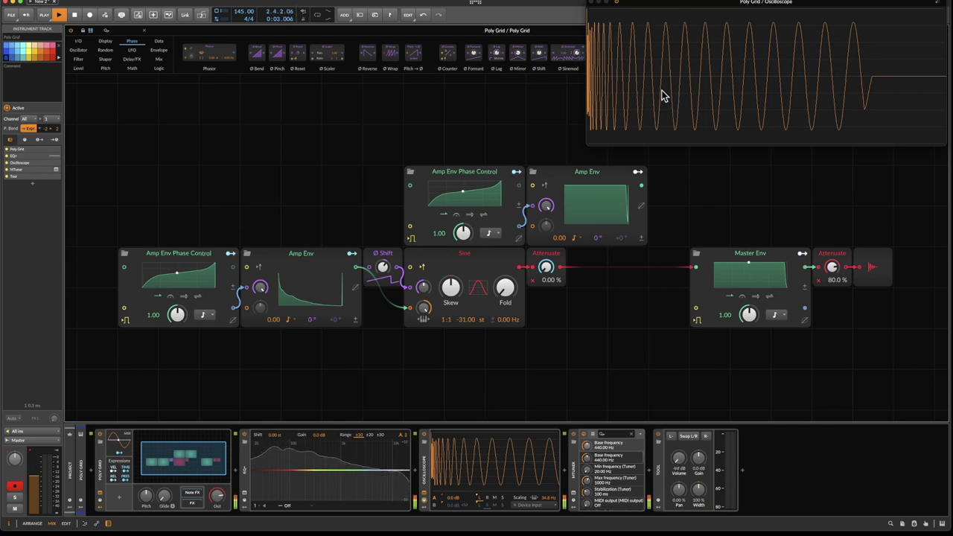
key(space)
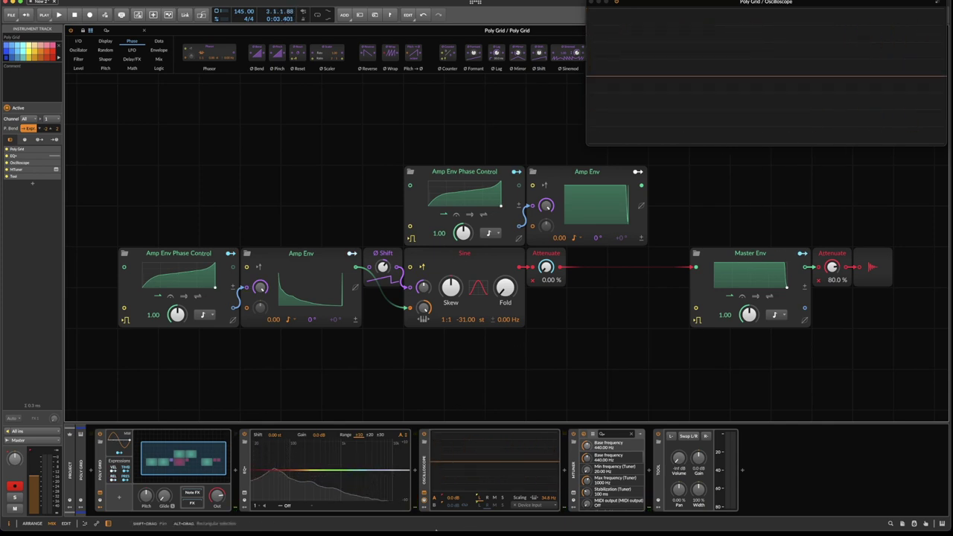
Step: Enable the Oscilloscope's second input with BP Kick (PRE) as its source and compare both waveforms during playback
click(435, 507)
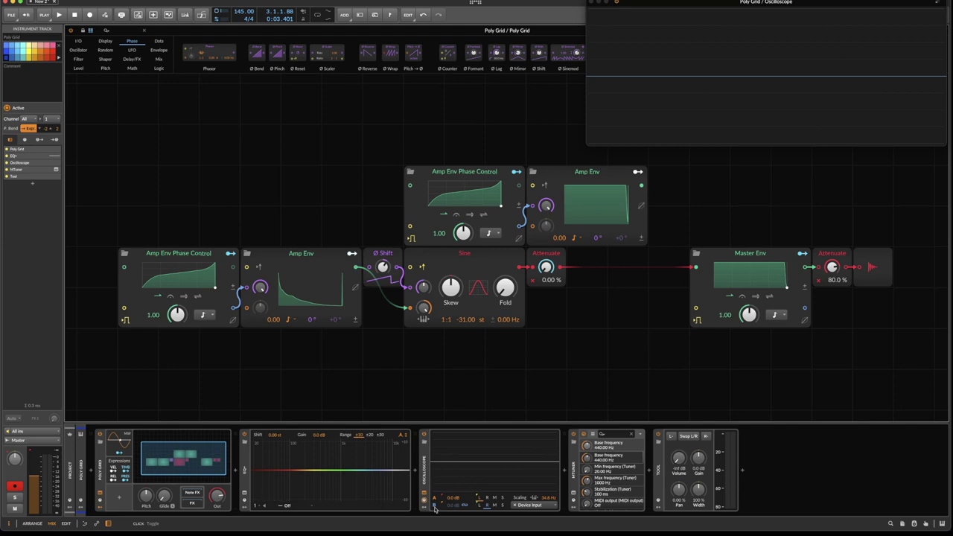
click(525, 506)
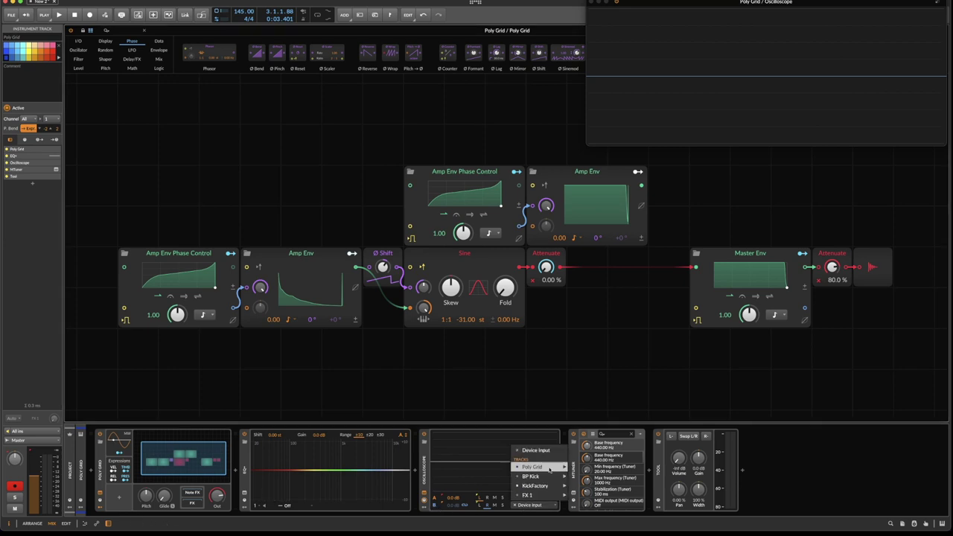
mouse_move(547, 477)
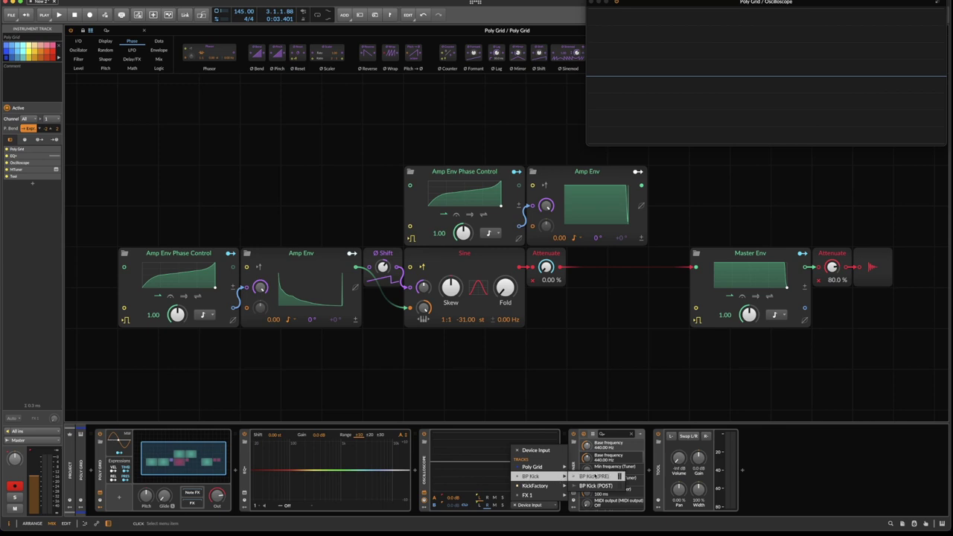
click(593, 475)
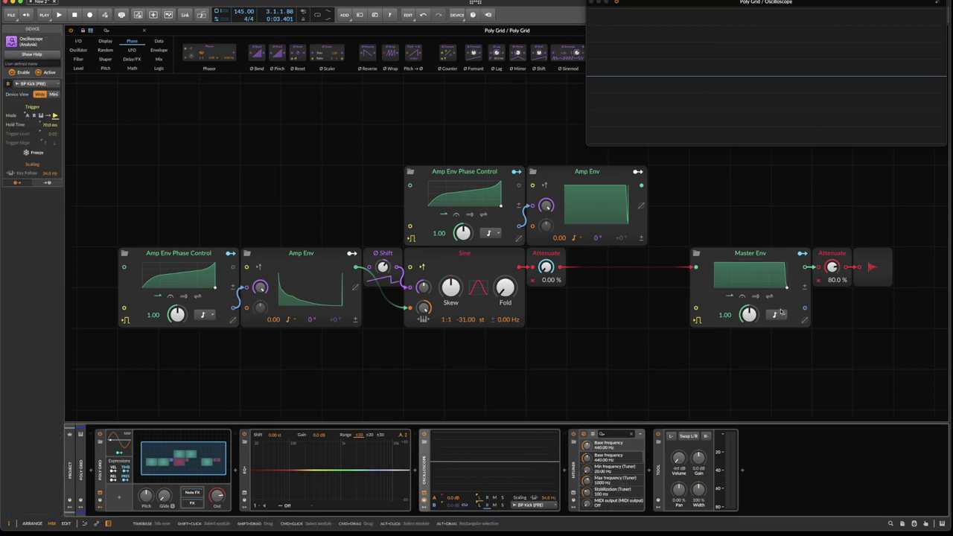
key(space)
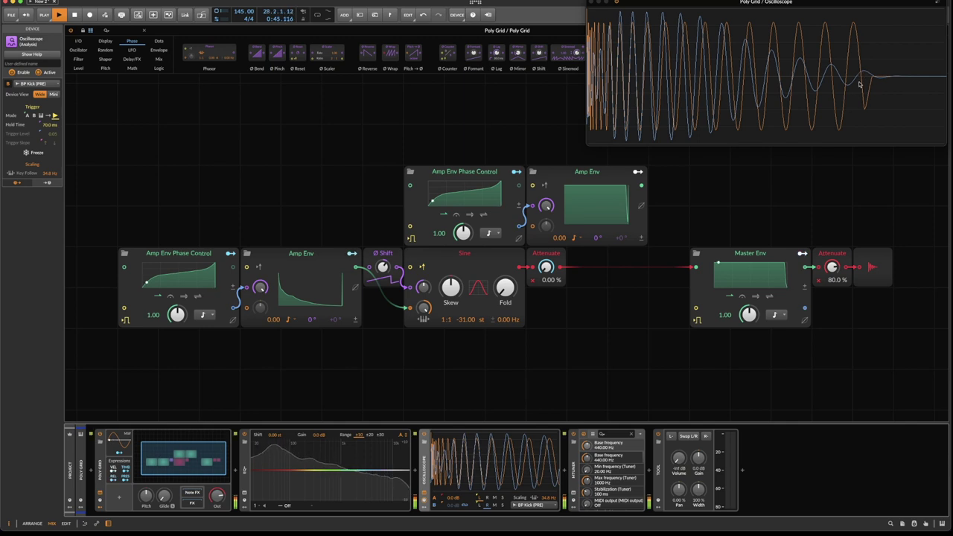
Step: Open the upper Amp Env's curve editor and, during playback, shape an early dip followed by a rise to a full-level peak
key(space)
click(595, 194)
key(space)
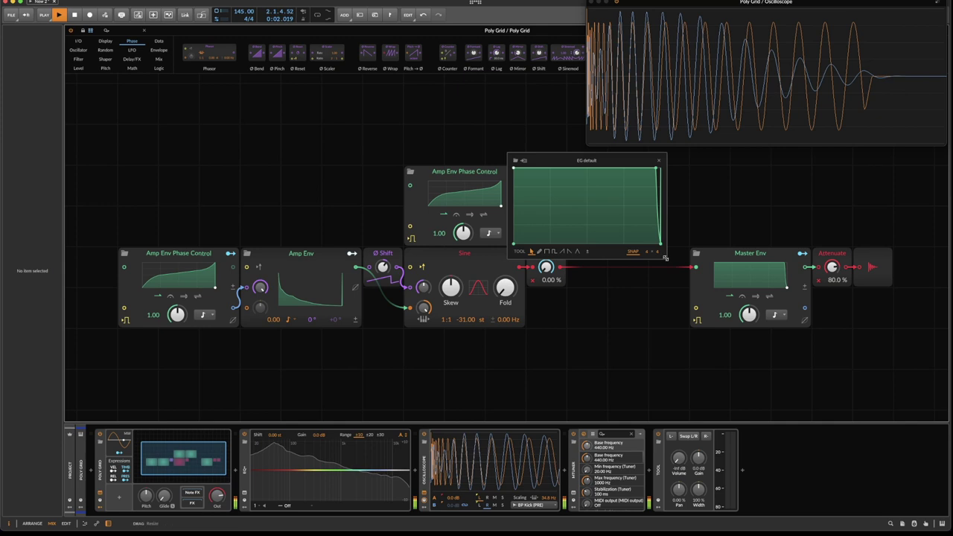
drag(253, 101, 292, 197)
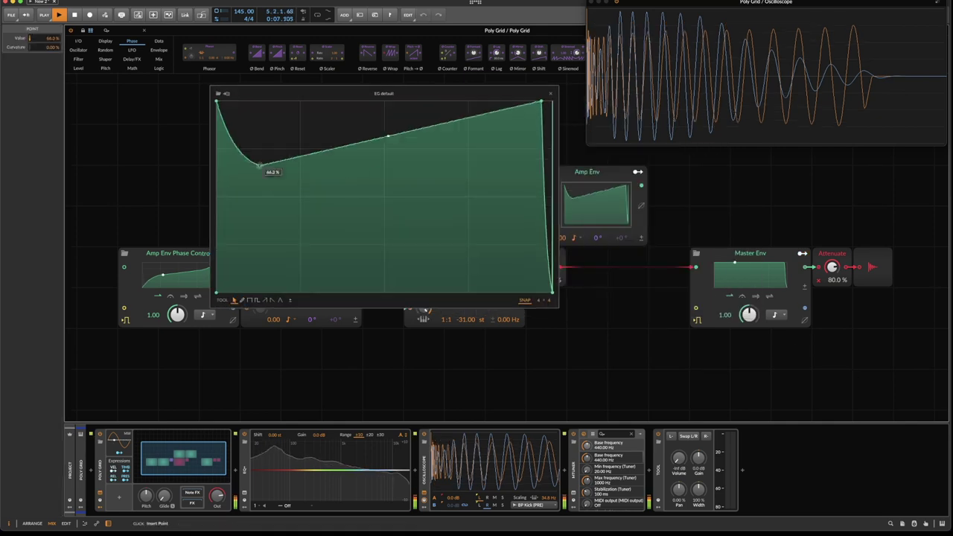
drag(402, 154, 321, 101)
drag(291, 197, 279, 197)
Step: Shape the amplitude curve's decay by lowering the end point, bulging the fall after the peak and adding intermediate points
drag(541, 101, 513, 271)
alt+drag(412, 182, 413, 149)
click(477, 246)
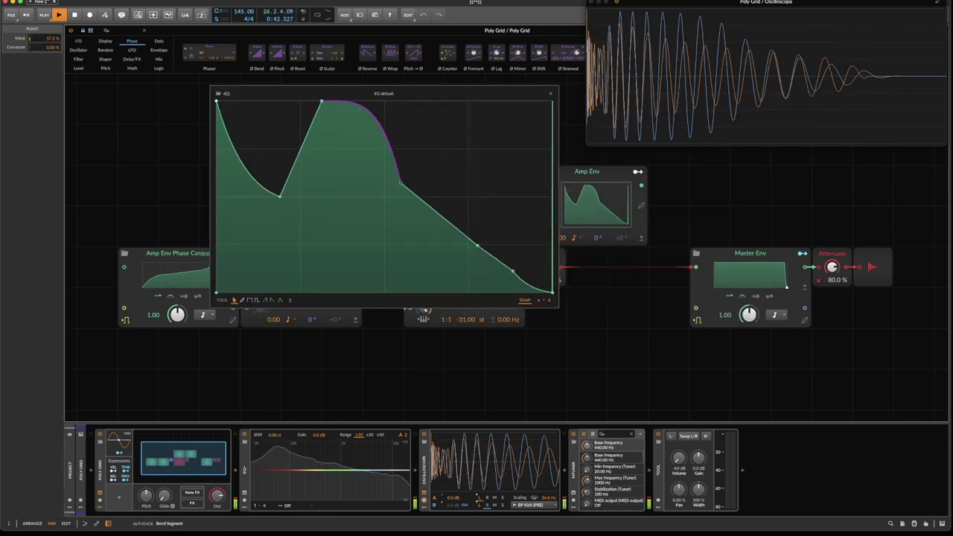
click(435, 164)
Step: Lower the amplitude curve's start point and the dip that follows it
drag(217, 100, 217, 154)
drag(280, 196, 280, 216)
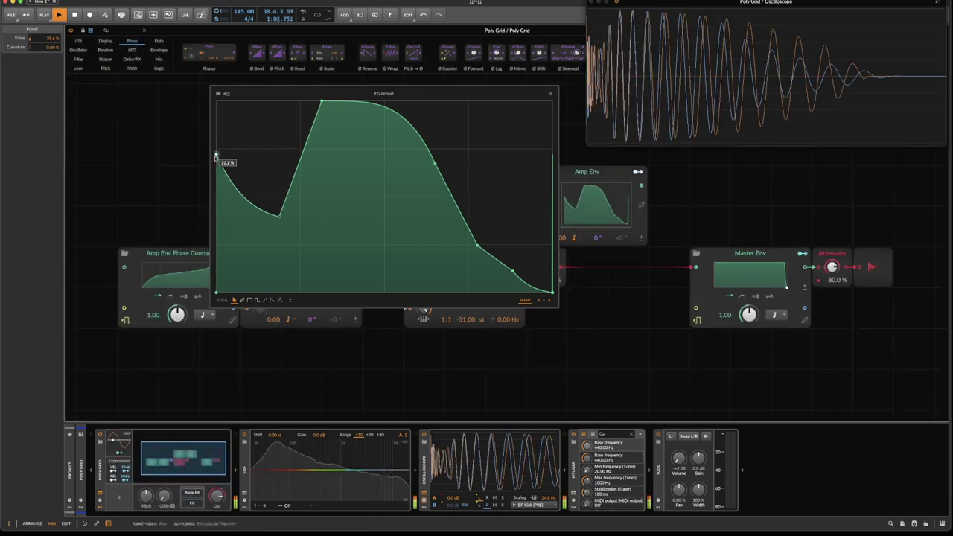
drag(216, 154, 217, 162)
Step: Refine the points and bends of the amplitude curve's decay, set its lower decay point to 25 %, and compare the waveforms during playback
drag(435, 164, 449, 231)
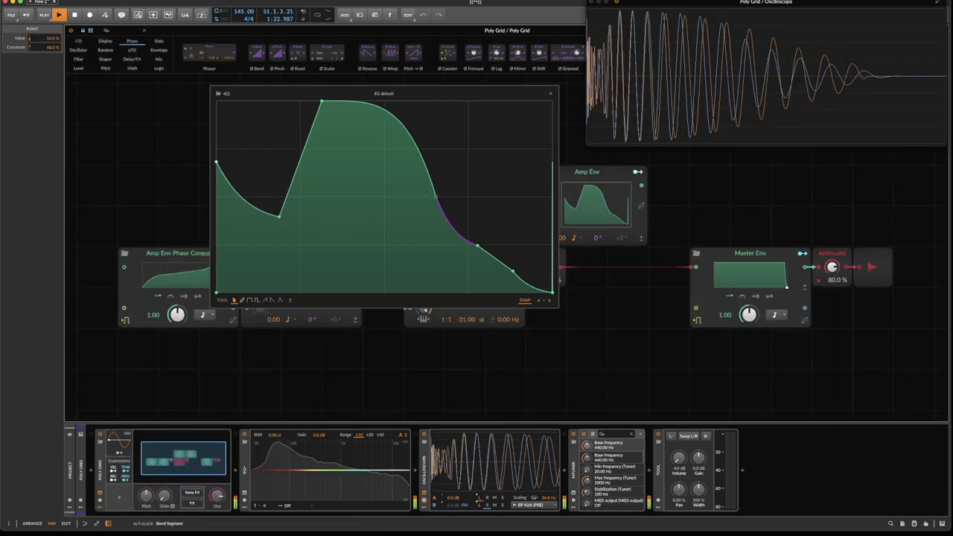
drag(436, 196, 422, 181)
alt+drag(495, 258, 495, 263)
drag(477, 245, 473, 245)
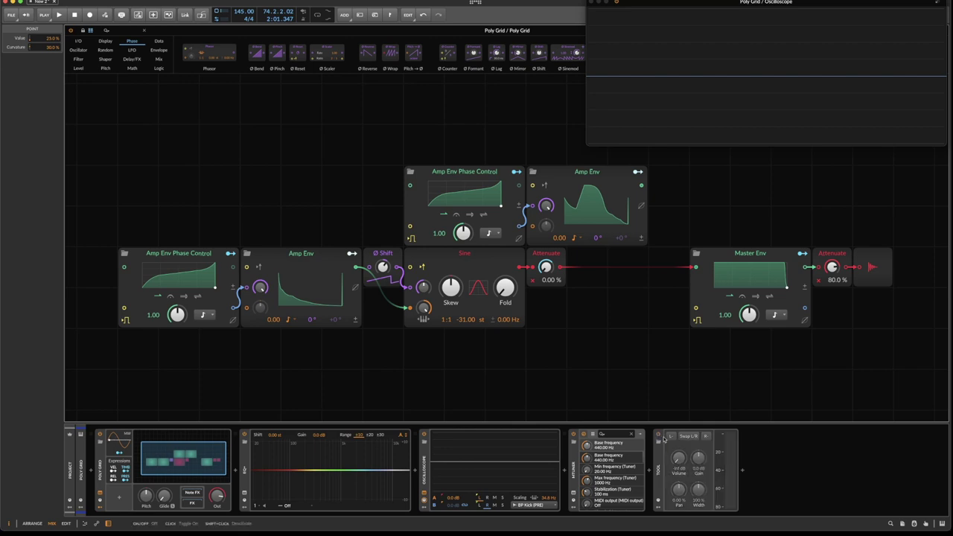
key(space)
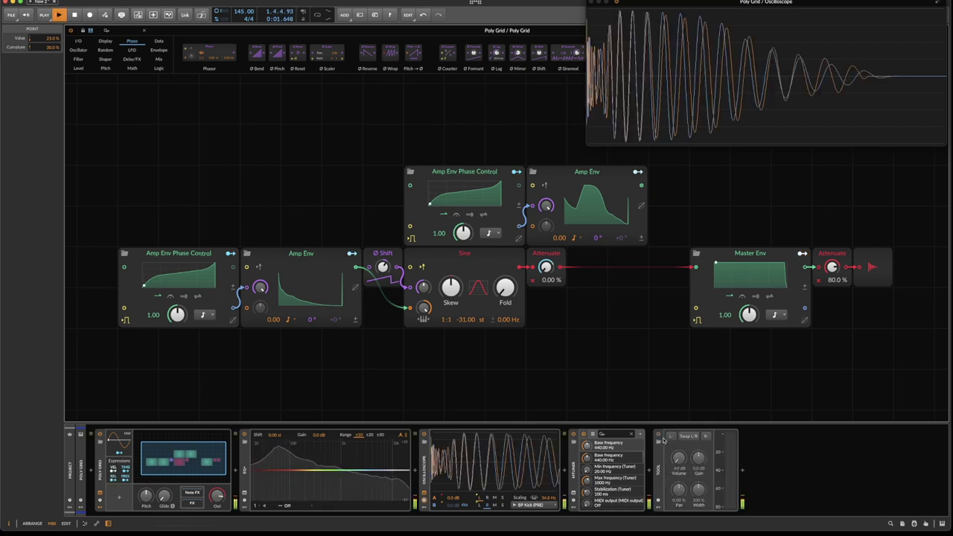
key(space)
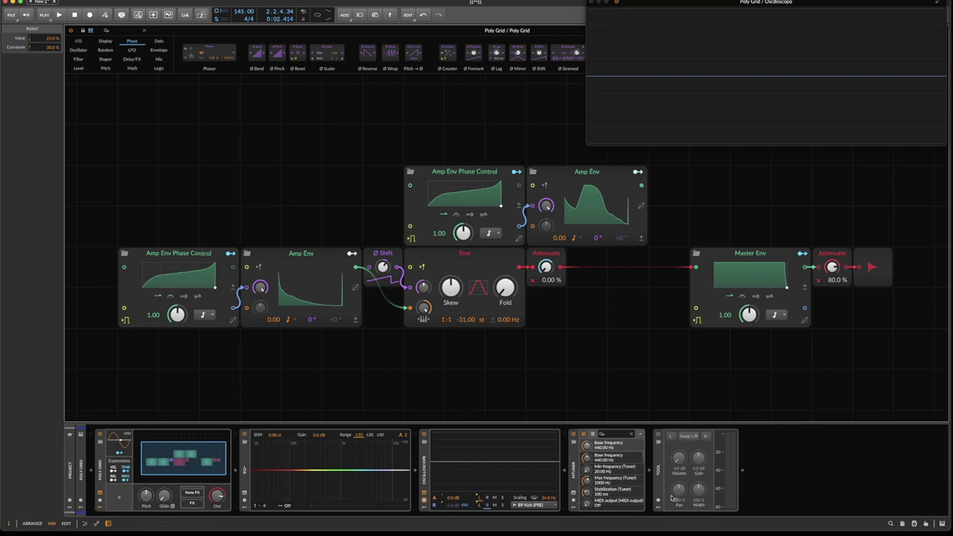
Step: Open the pitch Amp Env's curve editor, enlarge its window, position it clear of the Oscilloscope and start playback
click(320, 296)
drag(380, 344, 574, 378)
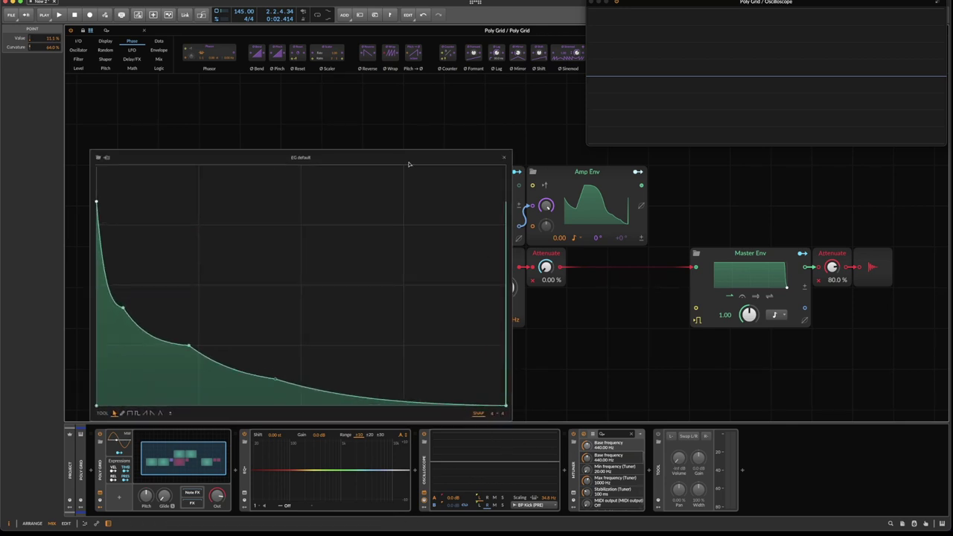
drag(409, 164, 415, 122)
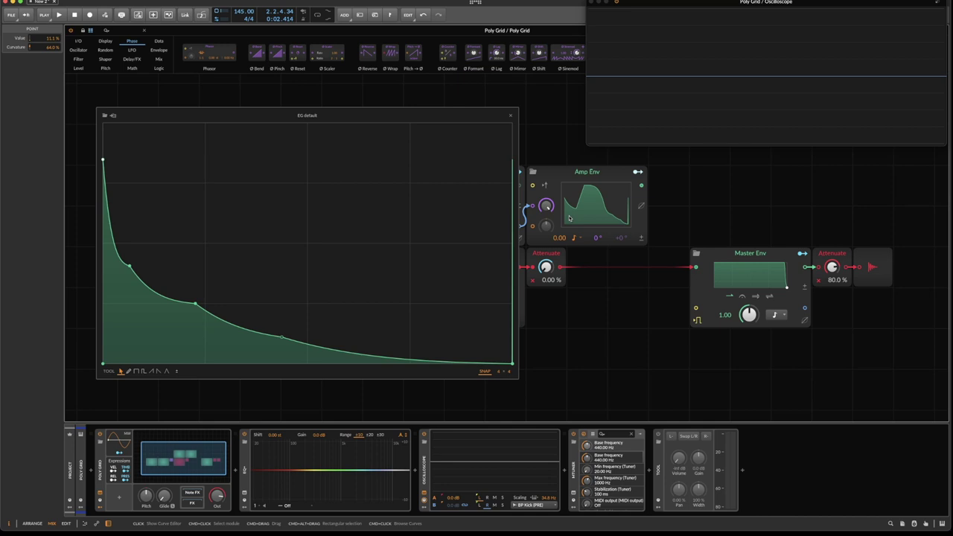
drag(408, 114, 430, 100)
key(space)
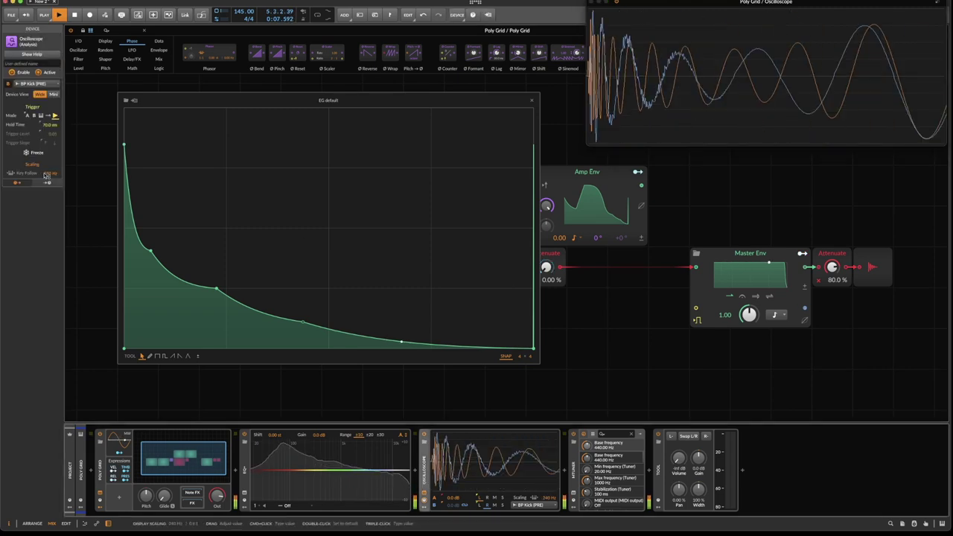
Step: Lower the pitch curve's first three points, with the third at 20.2 %, and nudge the fourth to match the reference waveform
drag(125, 144, 125, 191)
drag(151, 251, 151, 261)
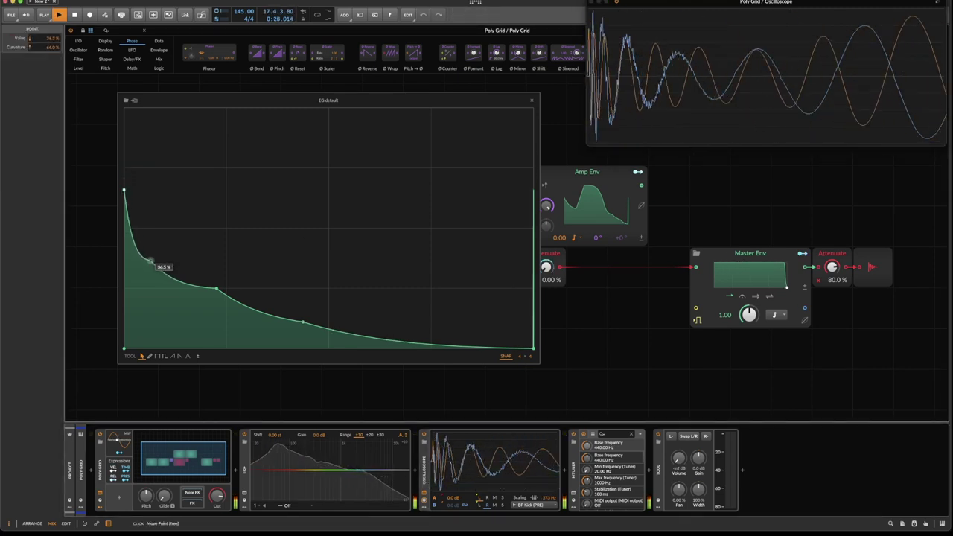
drag(217, 288, 216, 293)
mouse_move(163, 277)
mouse_down()
mouse_move(158, 289)
mouse_move(154, 273)
mouse_up()
drag(216, 295, 216, 300)
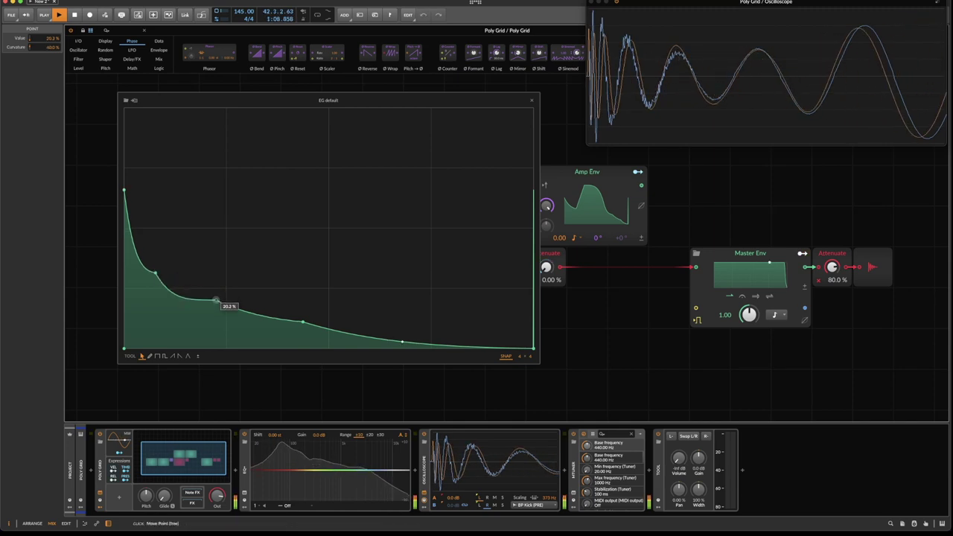
drag(303, 321, 304, 321)
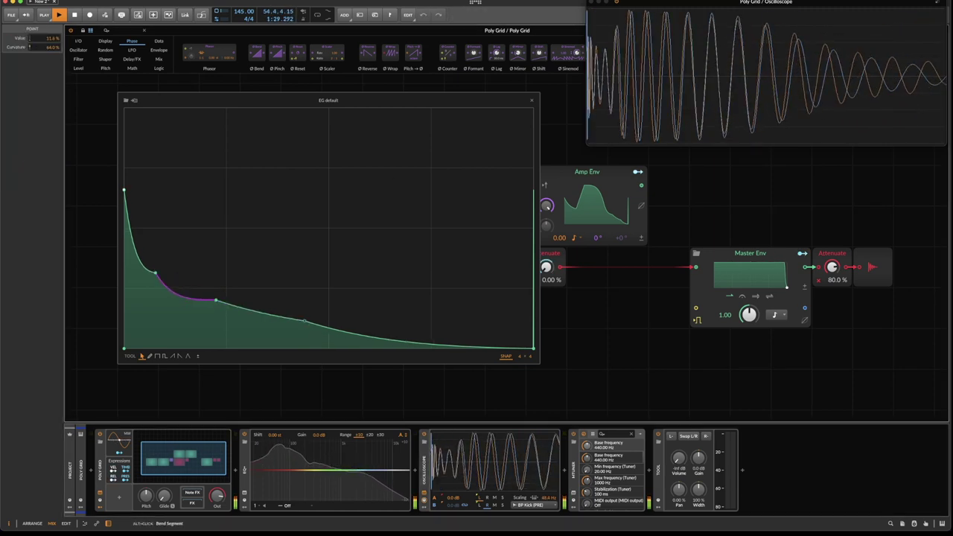
Step: Add two points to the pitch curve's tail, the first at 5.88 %, bend the segment between them and close the curve editor
click(353, 334)
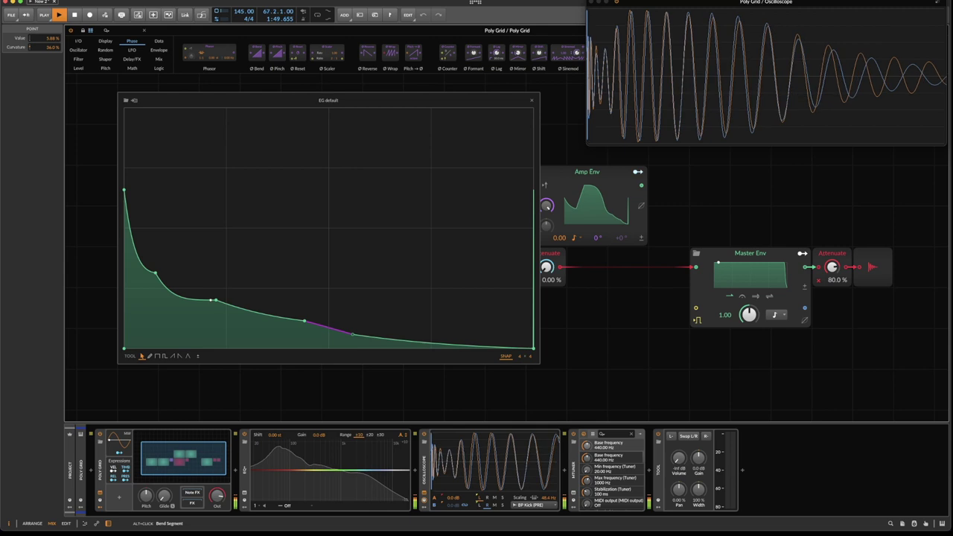
drag(394, 338, 378, 341)
alt+drag(365, 337, 365, 339)
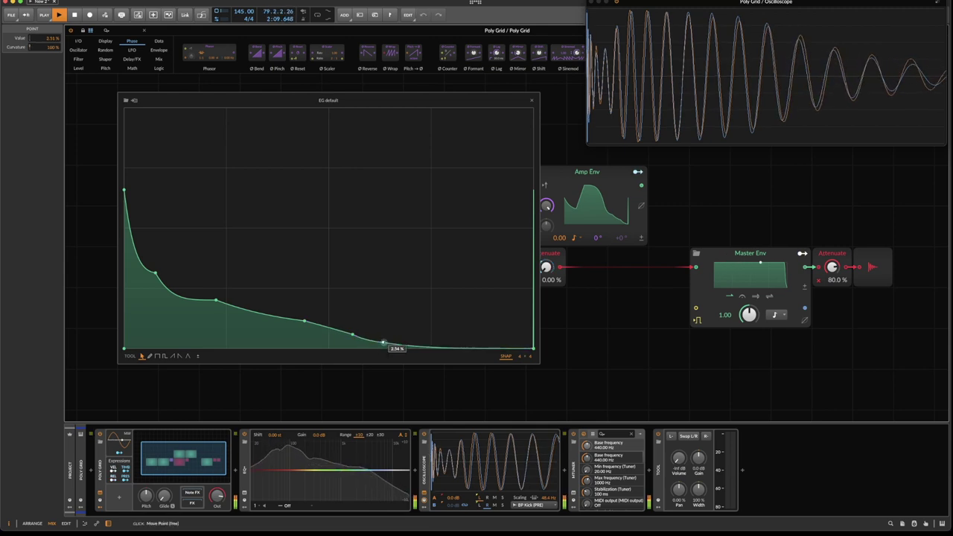
click(531, 100)
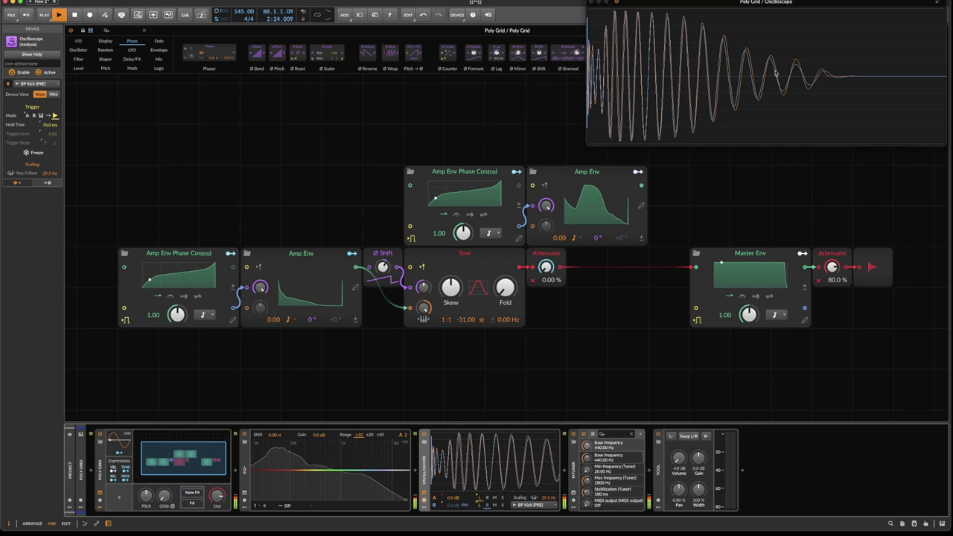
Step: Reopen the upper Amp Env's curve, lower its tail points with the middle one at about 18 %, and close the editor
click(624, 193)
drag(638, 227, 670, 260)
drag(715, 280, 715, 282)
drag(671, 260, 671, 266)
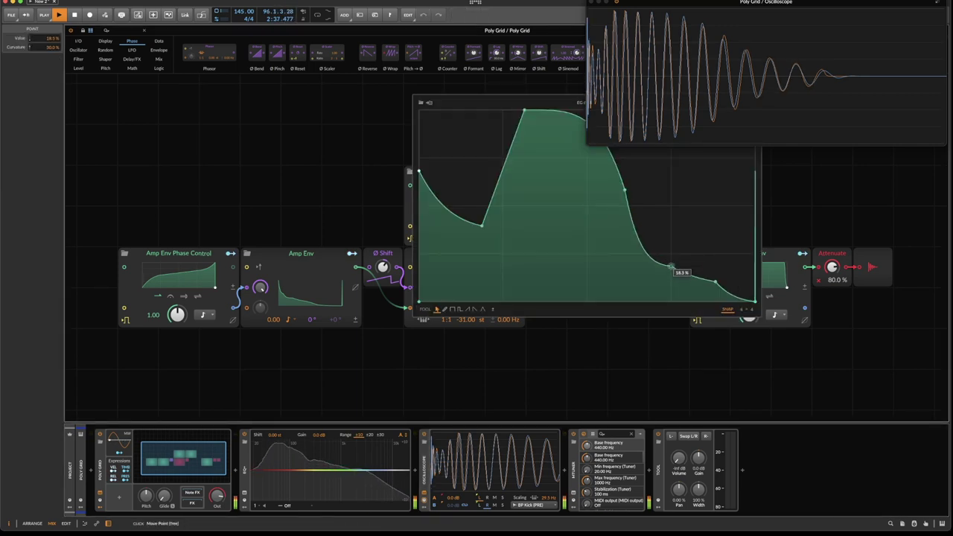
click(394, 172)
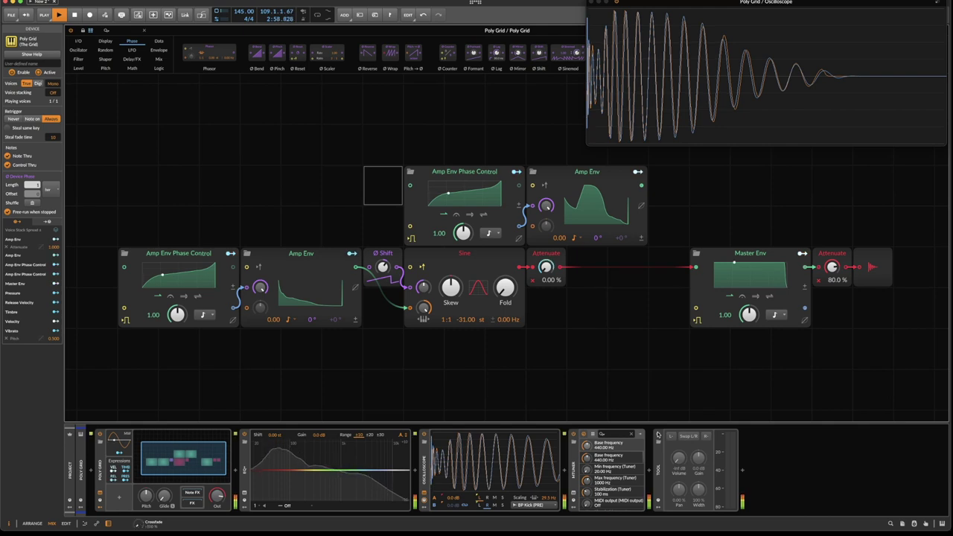
Step: Reopen the pitch Amp Env's curve editor and raise the start point to 77.1 % while checking the waveforms during playback
key(space)
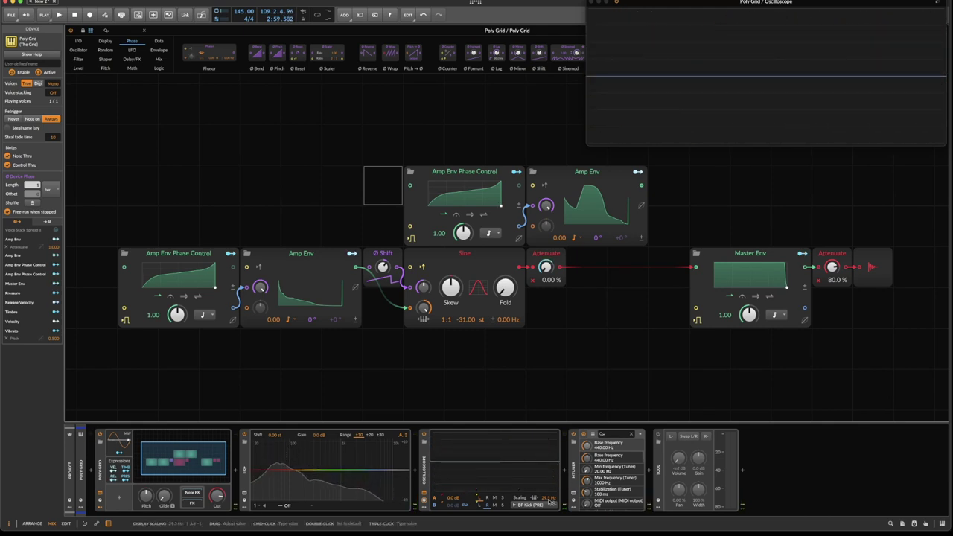
click(279, 278)
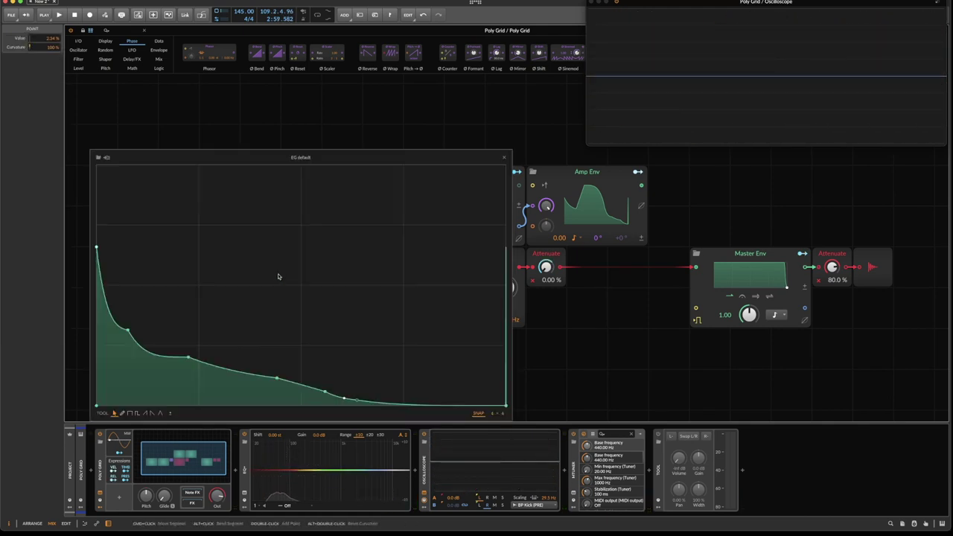
click(97, 249)
key(space)
drag(97, 239, 97, 225)
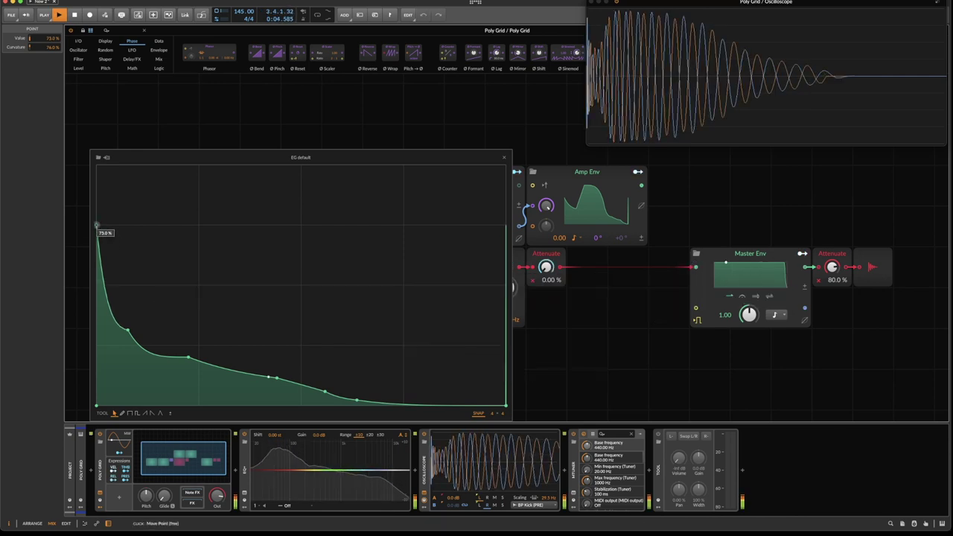
drag(97, 233, 97, 226)
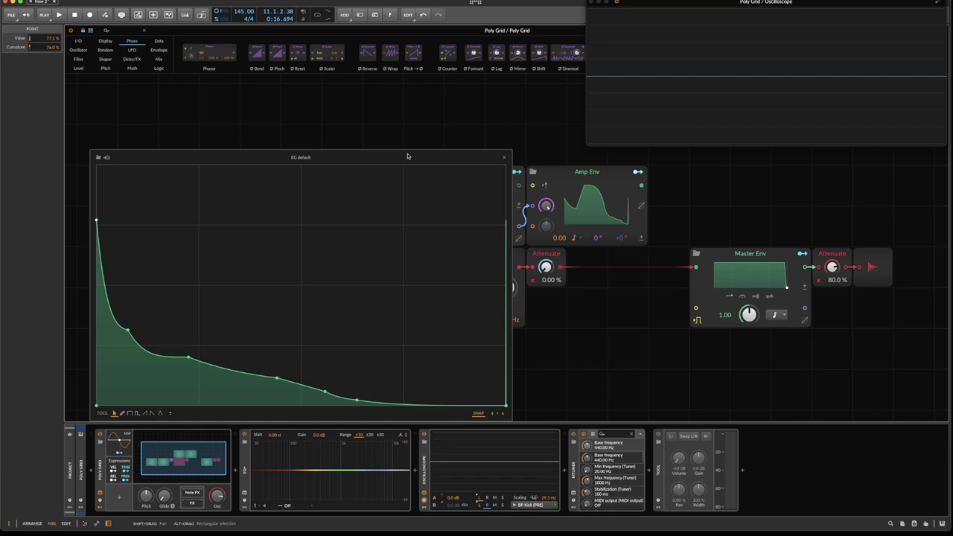
Step: Compare the synthesized kick with the BP Kick reference during playback, both in the patch and after returning to the mixer
key(space)
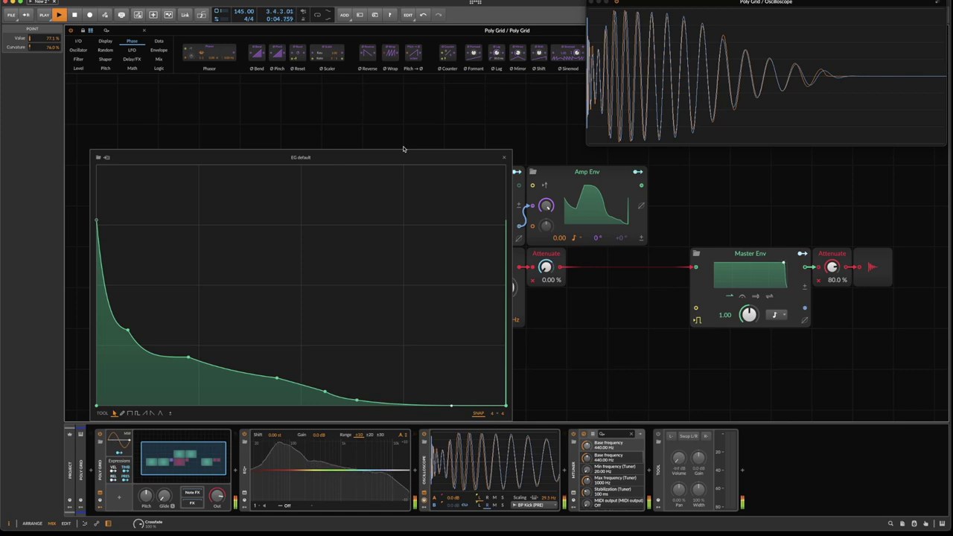
key(space)
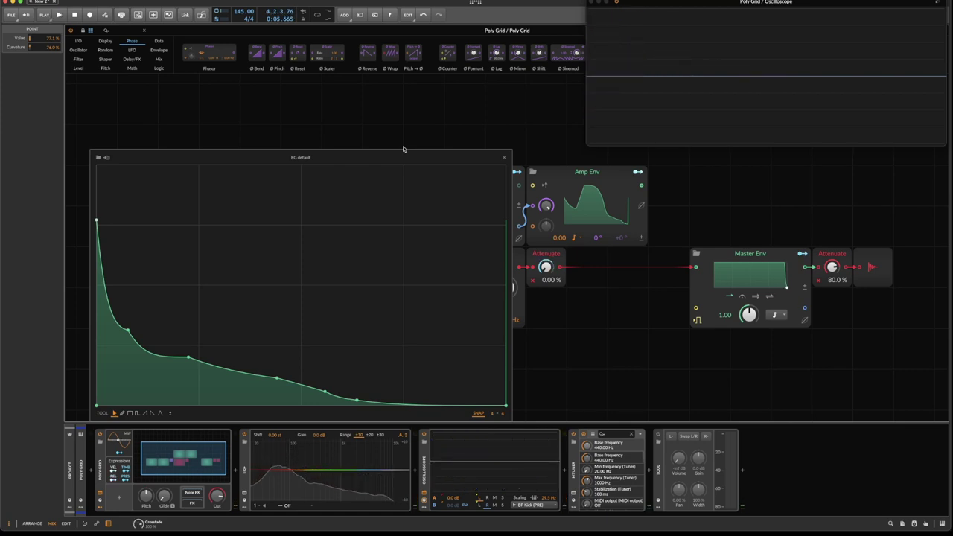
key(Escape)
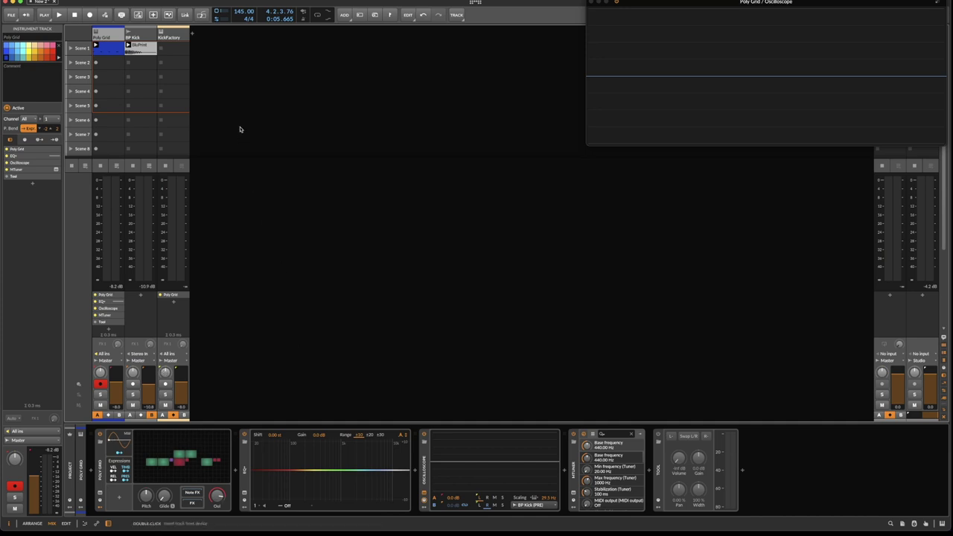
key(space)
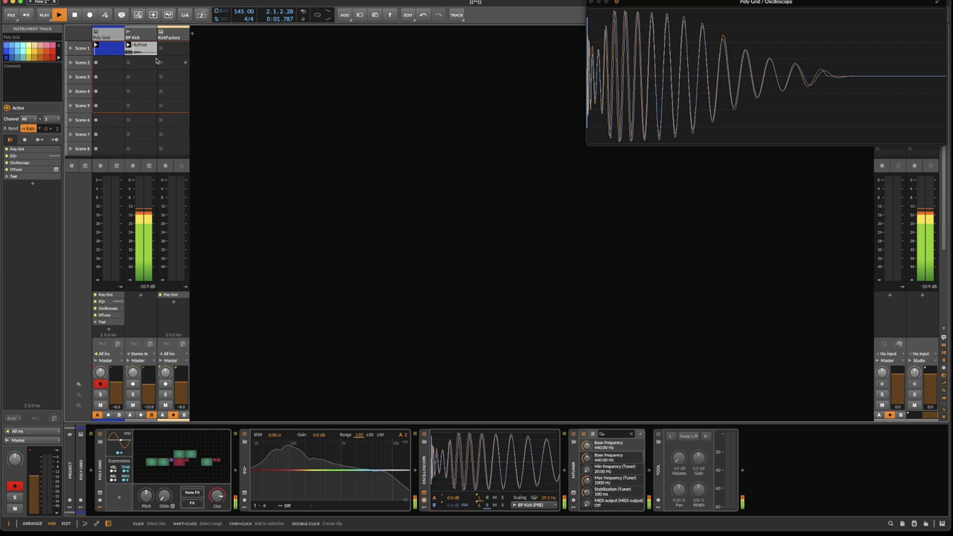
key(space)
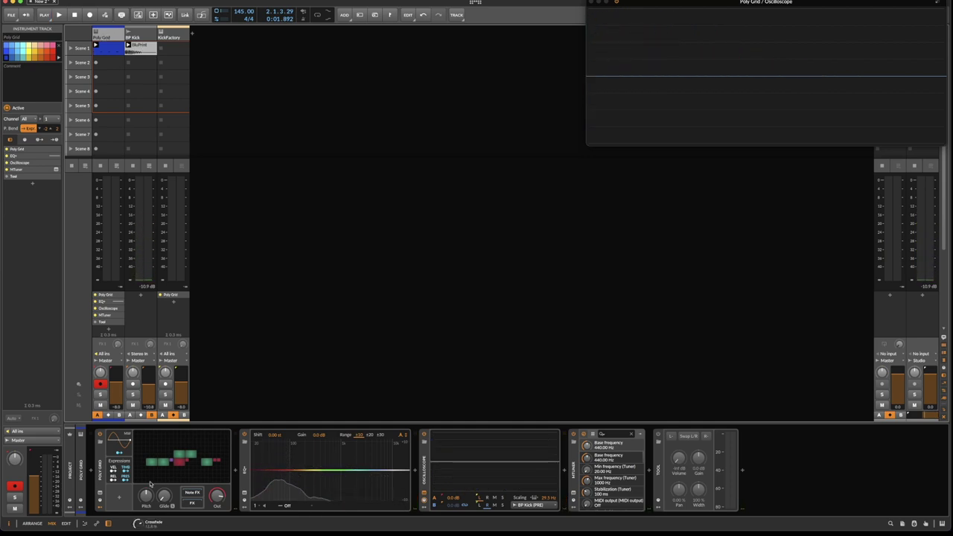
Step: Open the EQ+ in its expanded view and examine the kick's frequency spectrum during playback
click(244, 495)
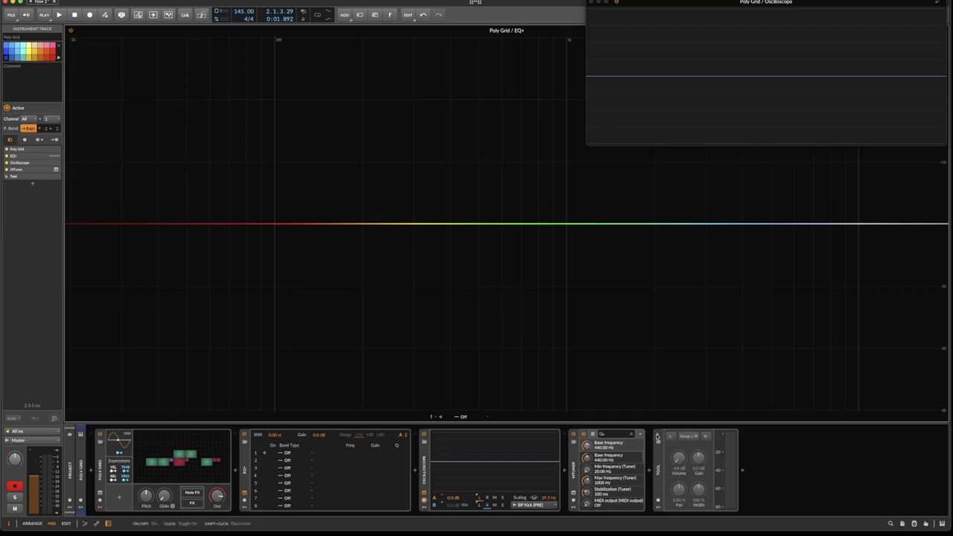
key(space)
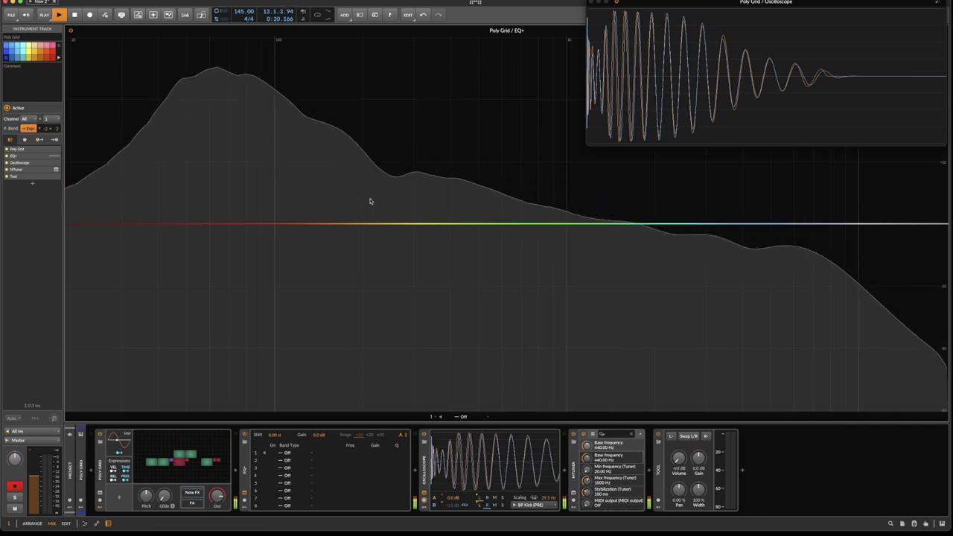
Step: Add EQ+ bell bands at about 241 Hz with +6.4 dB, 6.05 kHz with -2.4 dB, and 3.02 kHz with -1.2 dB
drag(393, 224, 387, 184)
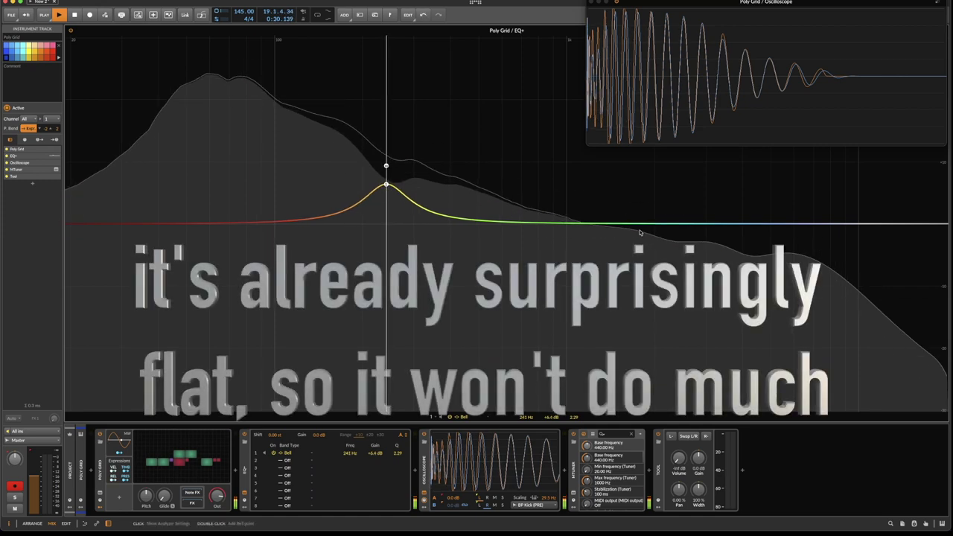
drag(794, 223, 796, 239)
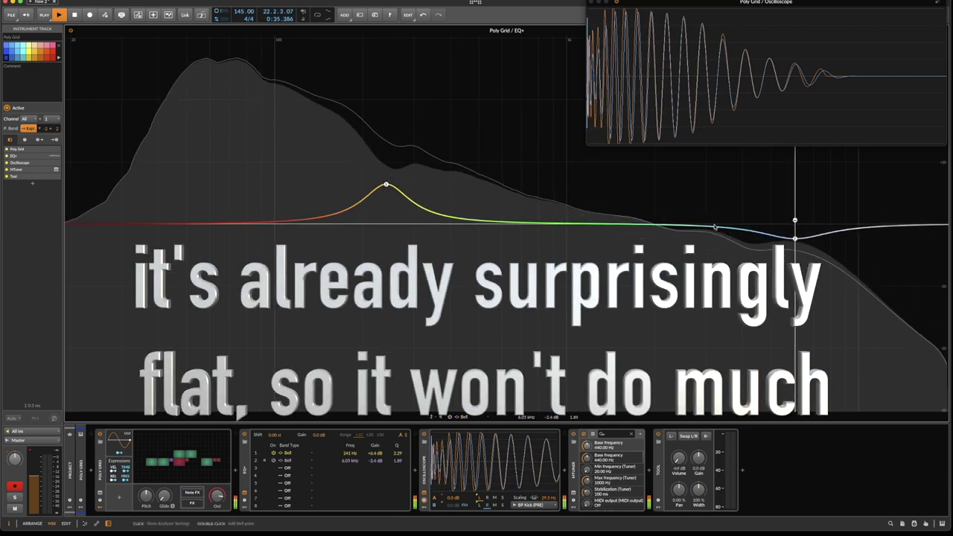
drag(708, 223, 705, 134)
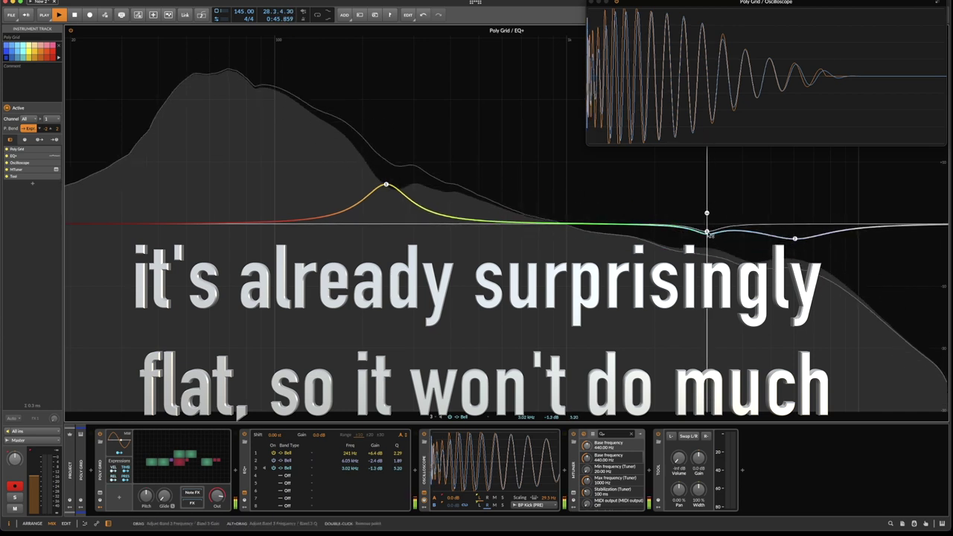
Step: Lower the 6 kHz band to about -3.3 dB and add a fourth bell at about 4.43 kHz with +1.9 dB
drag(794, 238, 796, 244)
click(754, 223)
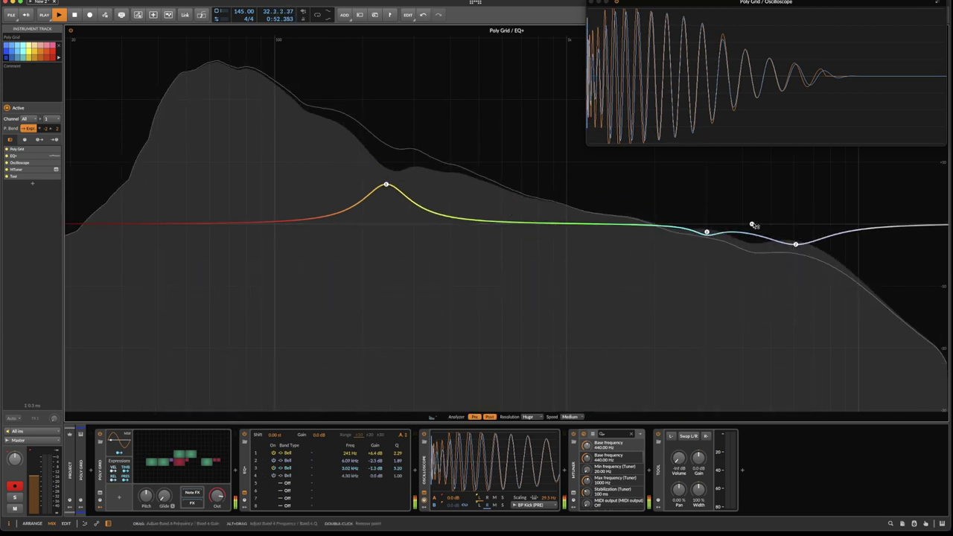
drag(753, 223, 757, 191)
drag(756, 191, 757, 176)
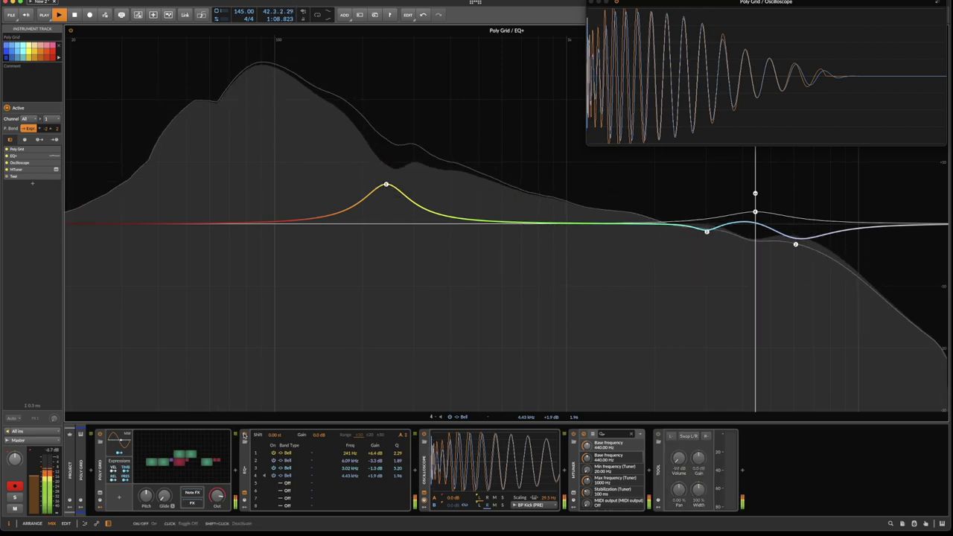
Step: Compare the kick with the EQ+ bypassed and enabled, and lower band 1 to about +2.9 dB at 239 Hz
click(244, 435)
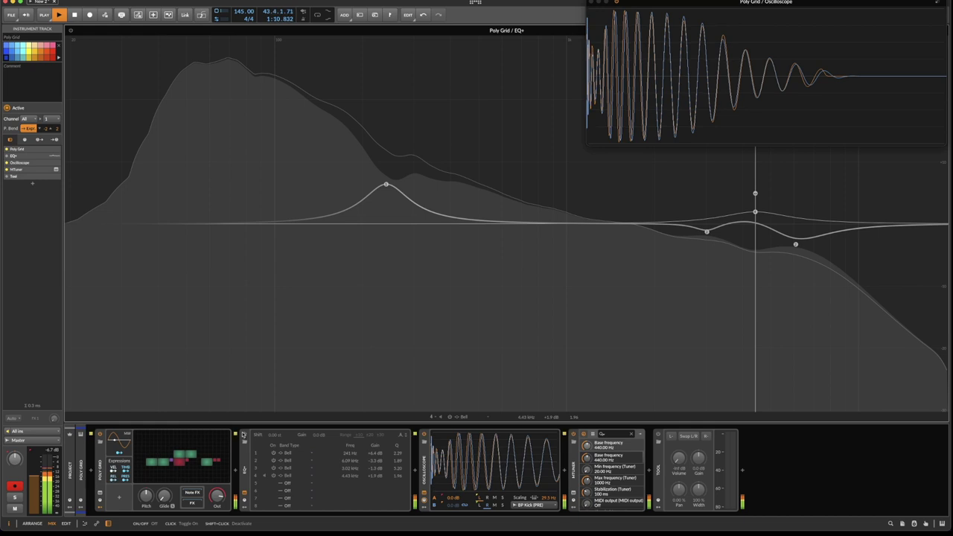
click(243, 434)
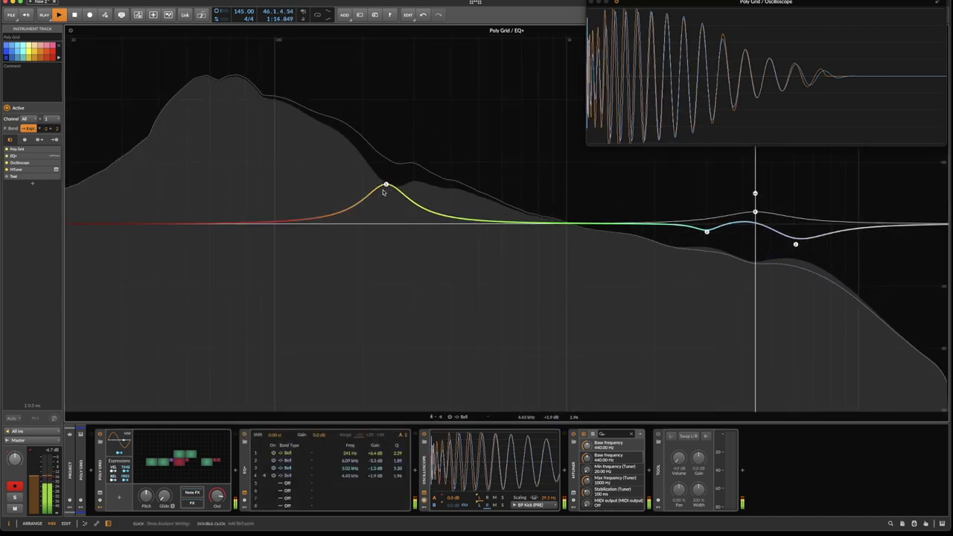
drag(386, 185, 384, 207)
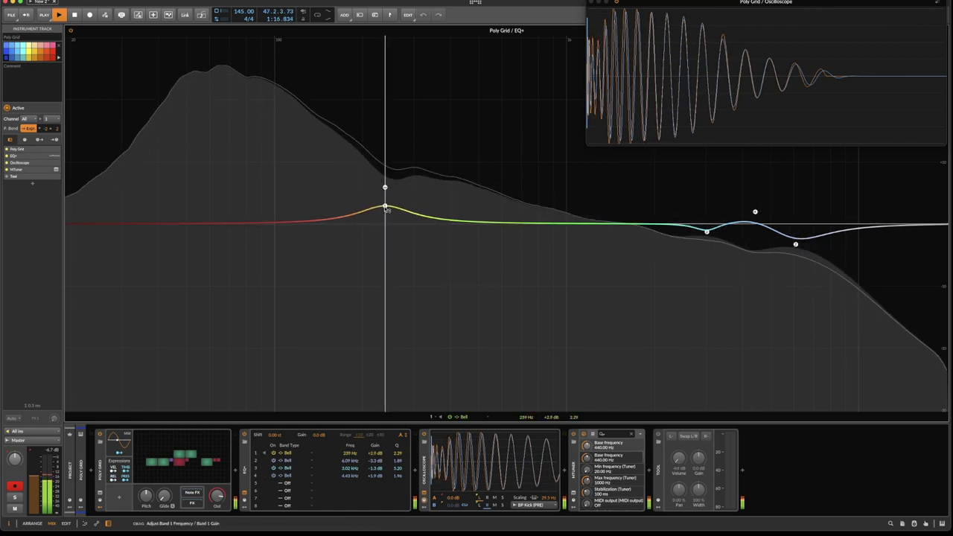
key(space)
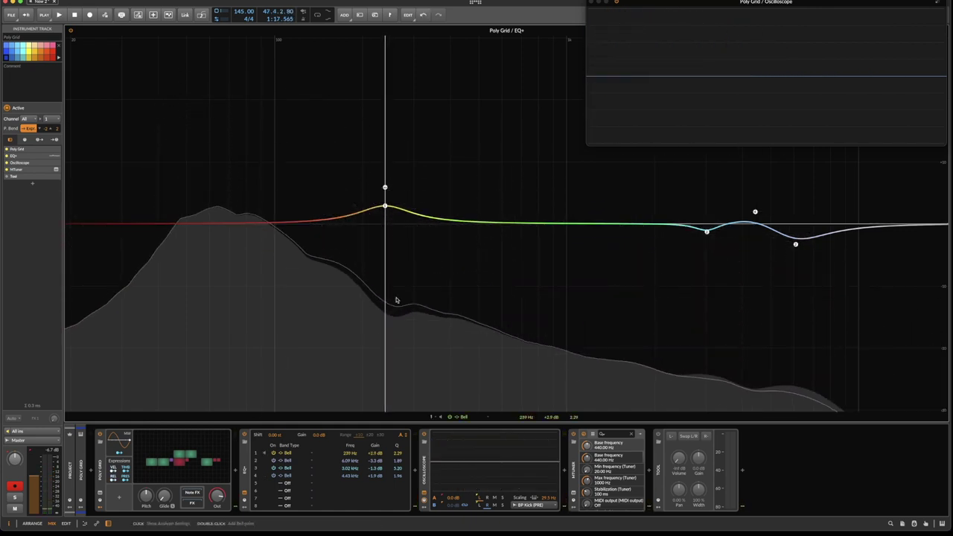
key(space)
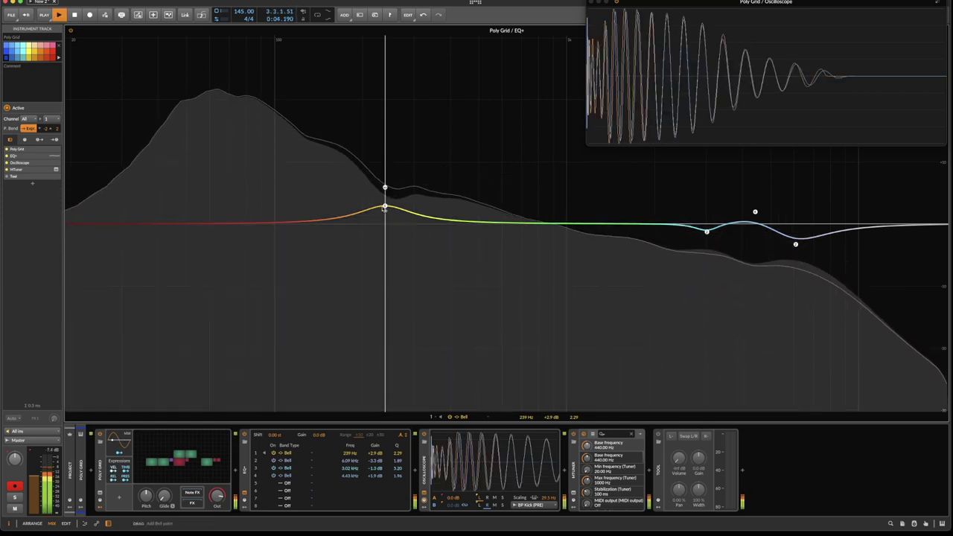
Step: Turn band 1 into a cut of about -3.7 dB at 249 Hz while auditioning, and close the expanded EQ view
drag(385, 206, 388, 255)
key(space)
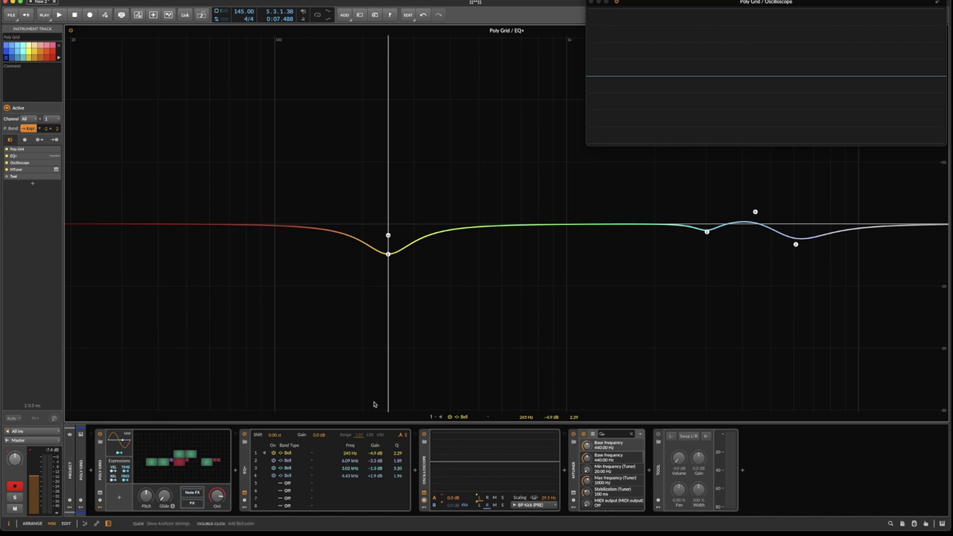
drag(388, 253, 385, 256)
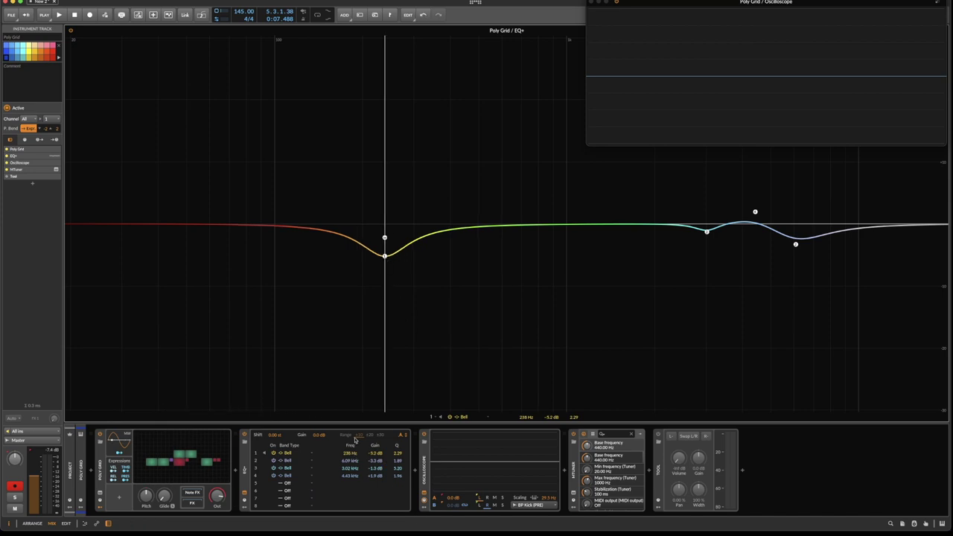
key(space)
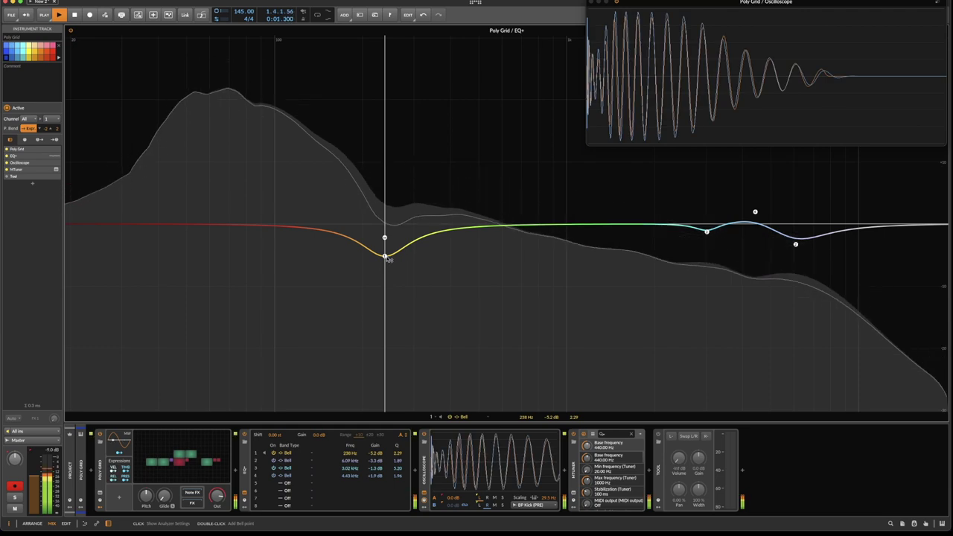
mouse_move(386, 259)
mouse_down()
mouse_move(391, 241)
mouse_move(391, 251)
mouse_up()
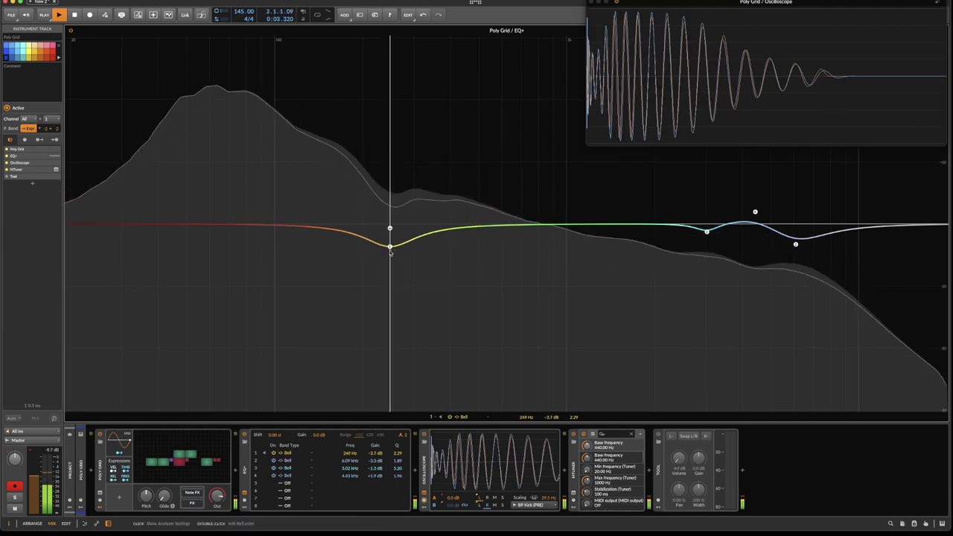
key(space)
key(Escape)
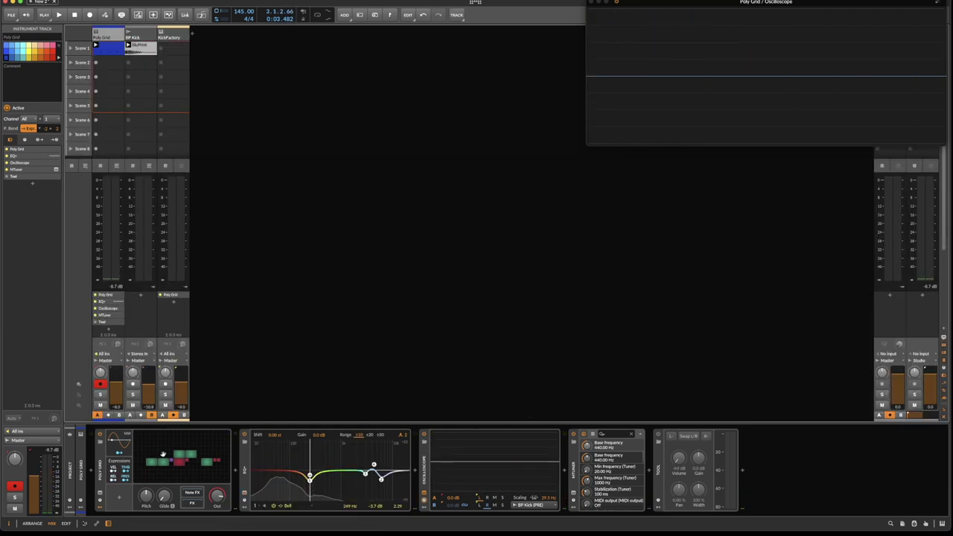
Step: Open the Poly Grid patch and examine the Master Env's final decay in an enlarged, zoomed-in curve editor during playback
click(163, 454)
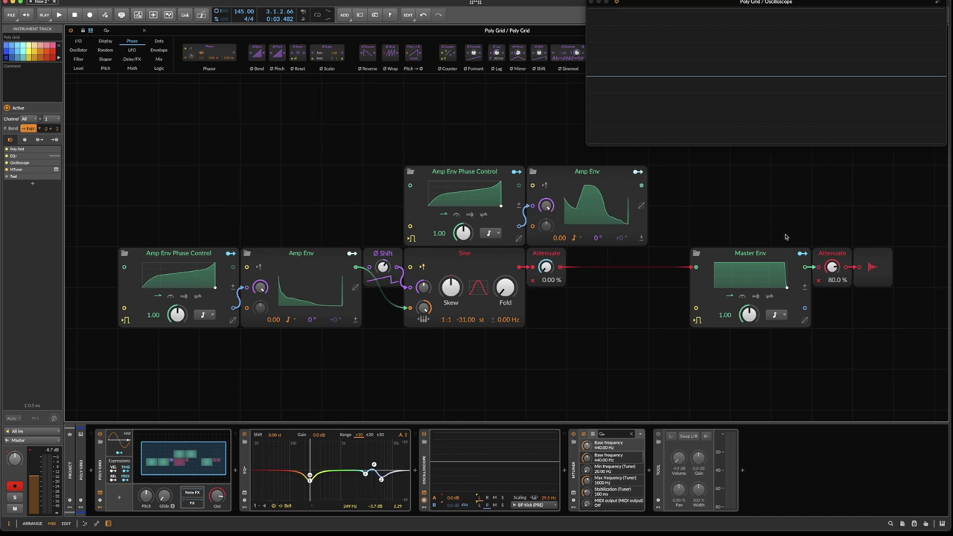
click(773, 261)
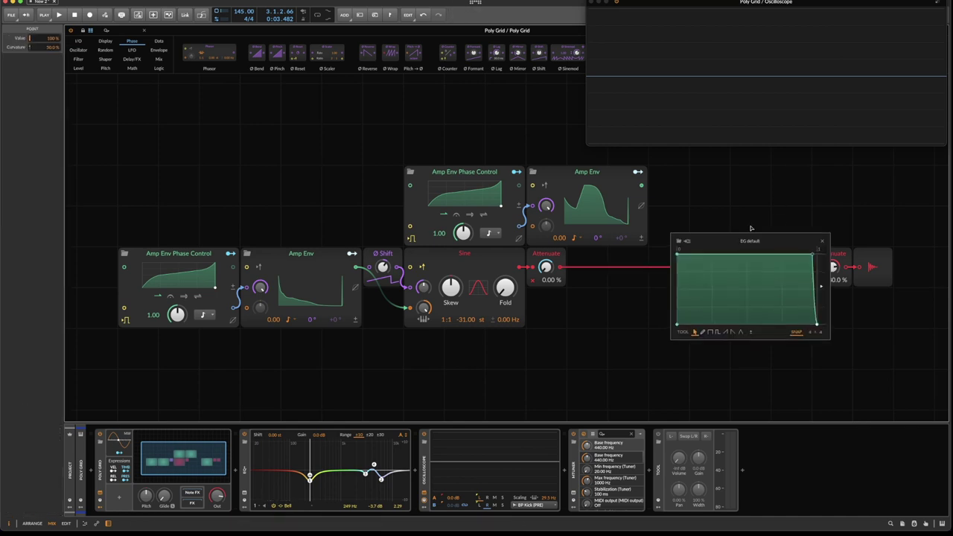
drag(782, 237, 375, 138)
drag(428, 240, 713, 385)
drag(259, 70, 417, 283)
click(419, 290)
key(space)
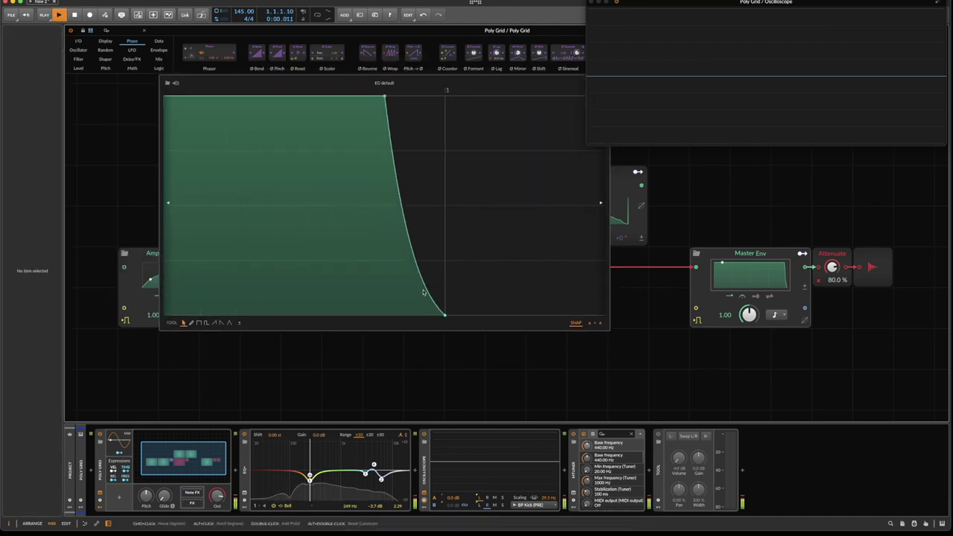
Step: Try adding a point at about 10.1 % on the Master Env's final decay, remove it, and close the curve editor
click(419, 296)
mouse_move(420, 296)
mouse_down()
mouse_move(389, 270)
mouse_move(436, 292)
mouse_up()
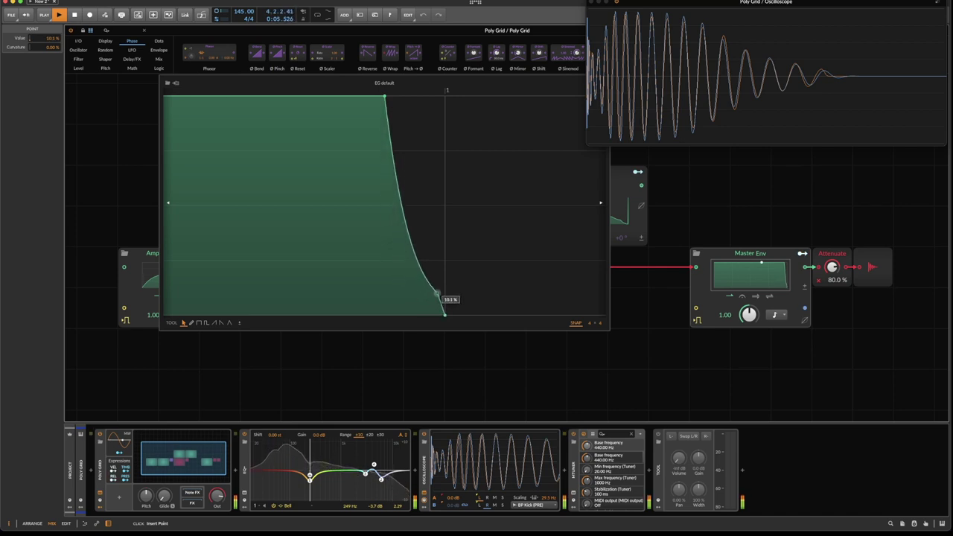
double_click(437, 292)
drag(549, 90, 482, 104)
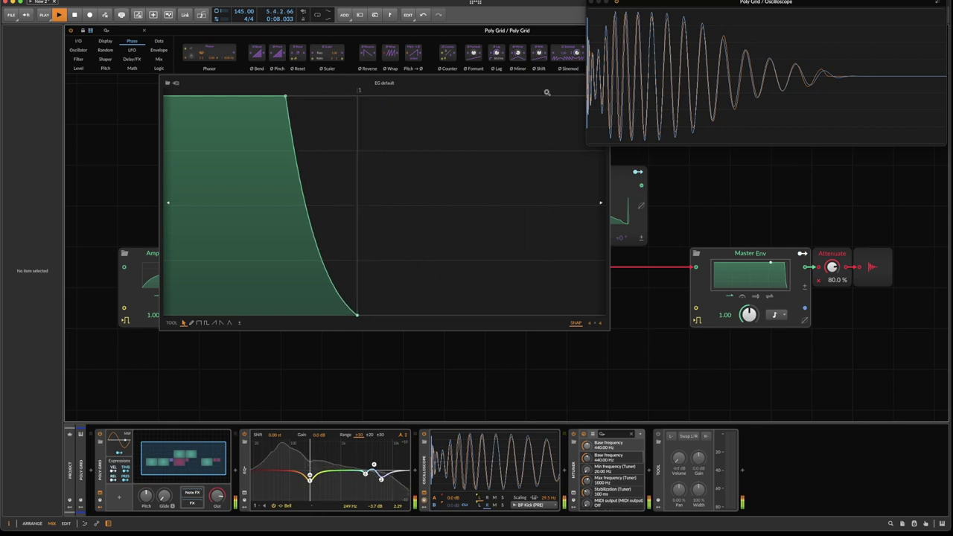
click(525, 377)
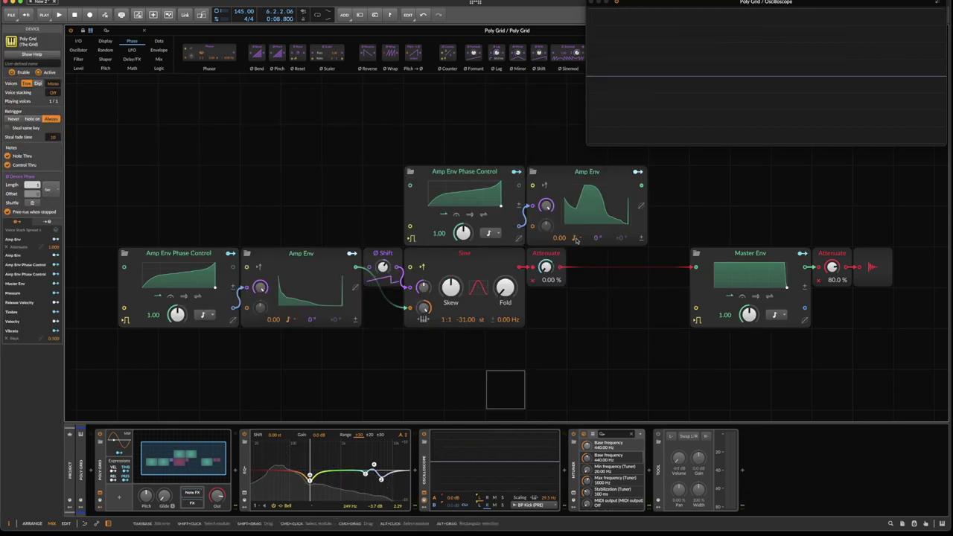
Step: Inspect the upper Amp Env's curve in its editor and close it
click(554, 172)
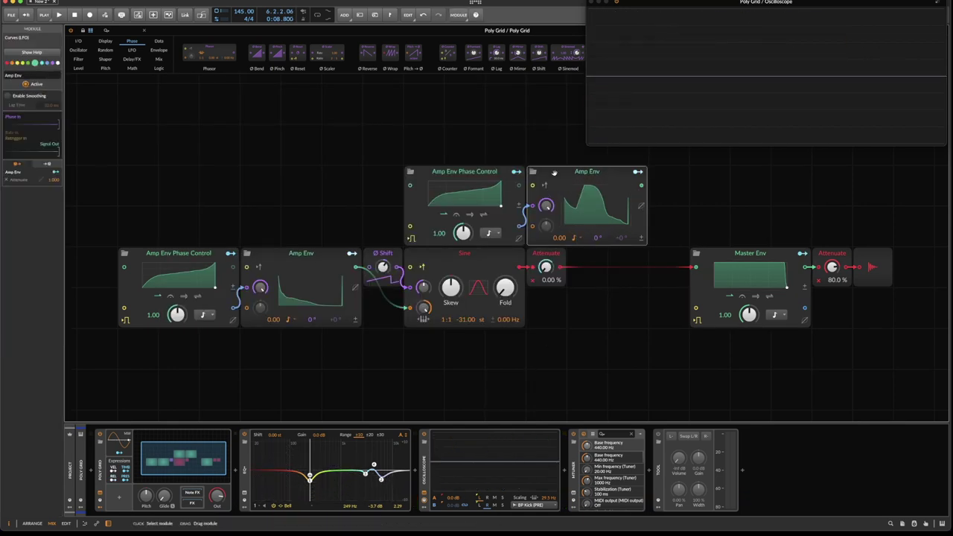
click(585, 197)
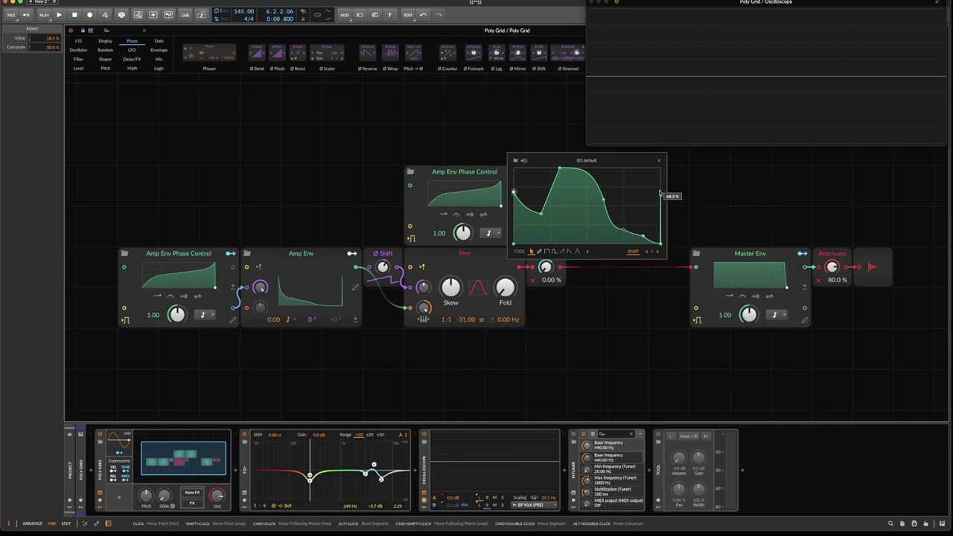
click(658, 160)
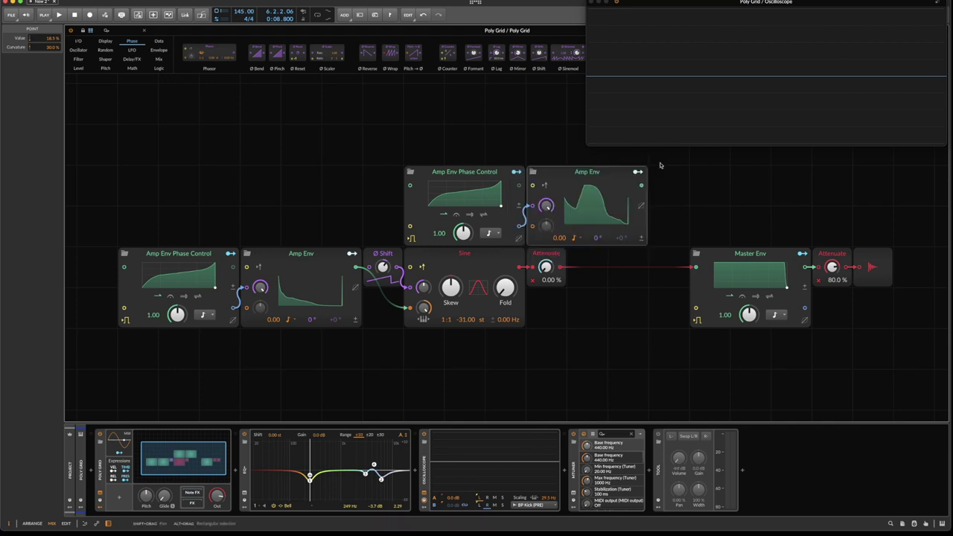
Step: Reset the upper Amp Env's phase modulation amount, restore it to 1.00, and play the kick
click(547, 209)
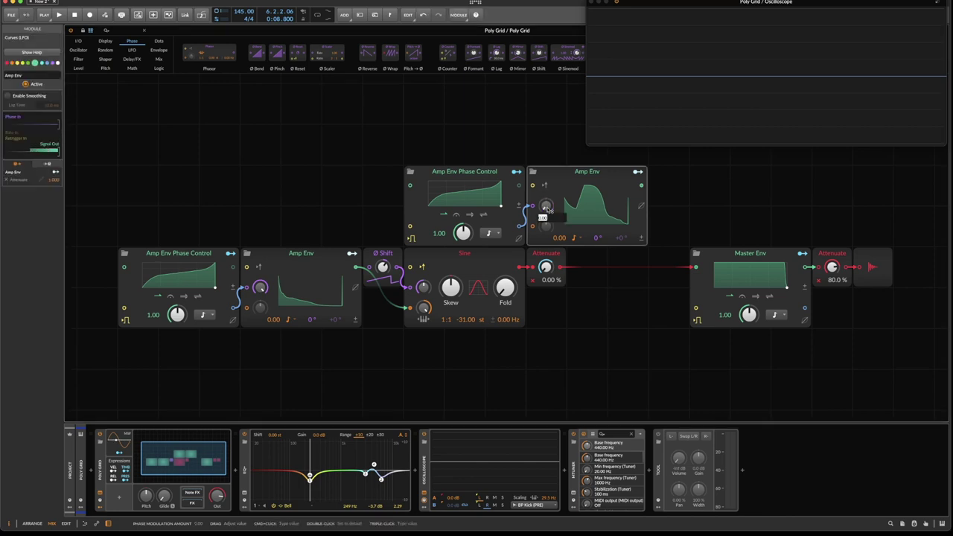
key(Return)
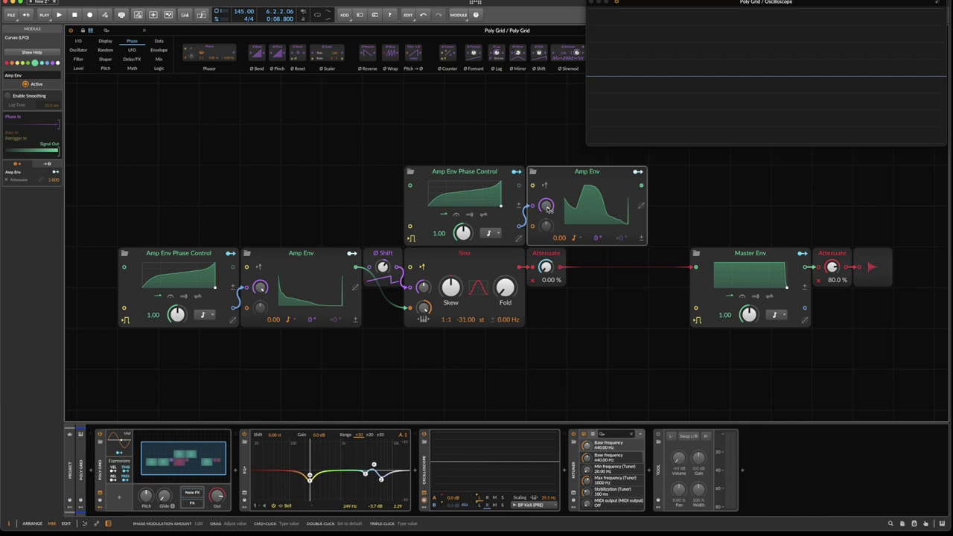
key(space)
key(space)
key(space)
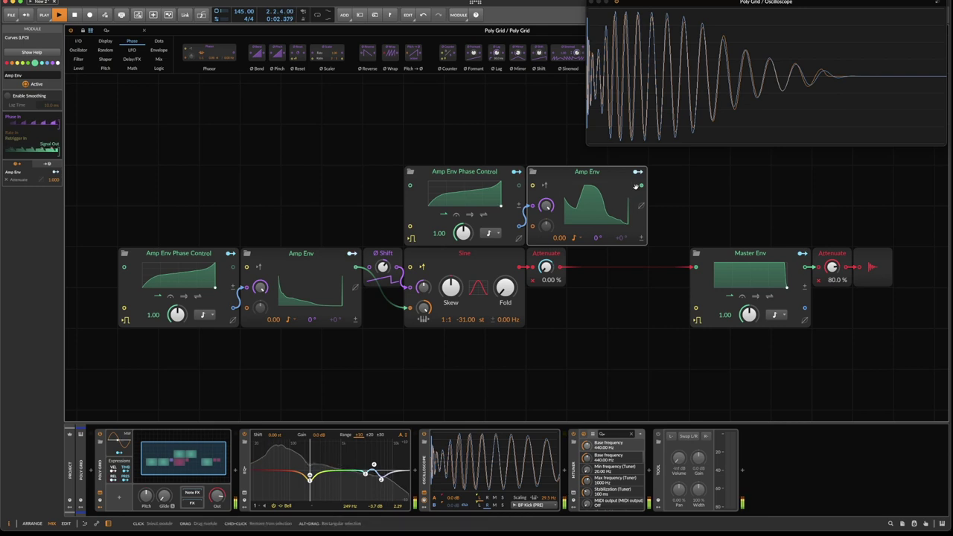
Step: Reopen the upper Amp Env's curve, lower its last tail point before the end to about 5.96 %, and audition the kick
click(627, 215)
drag(666, 259, 831, 360)
drag(706, 278, 706, 288)
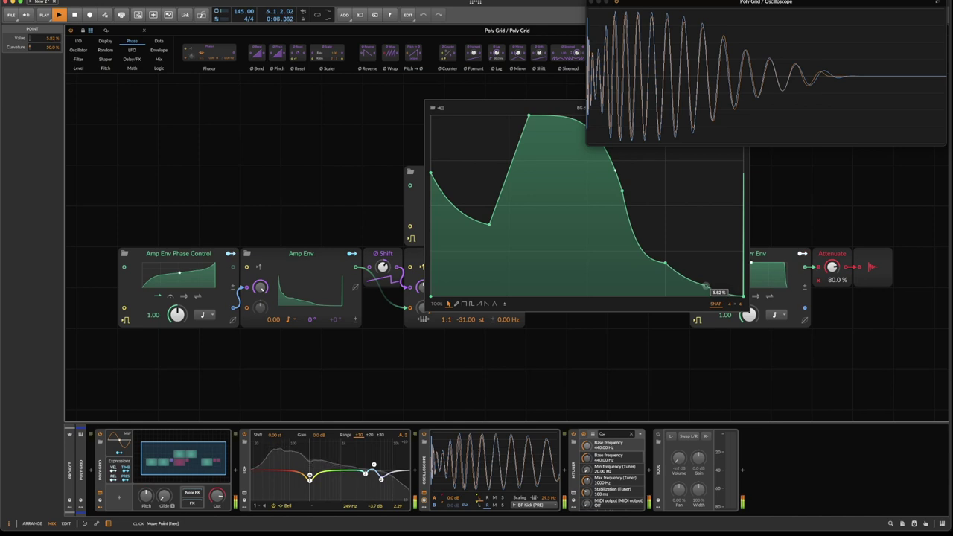
key(space)
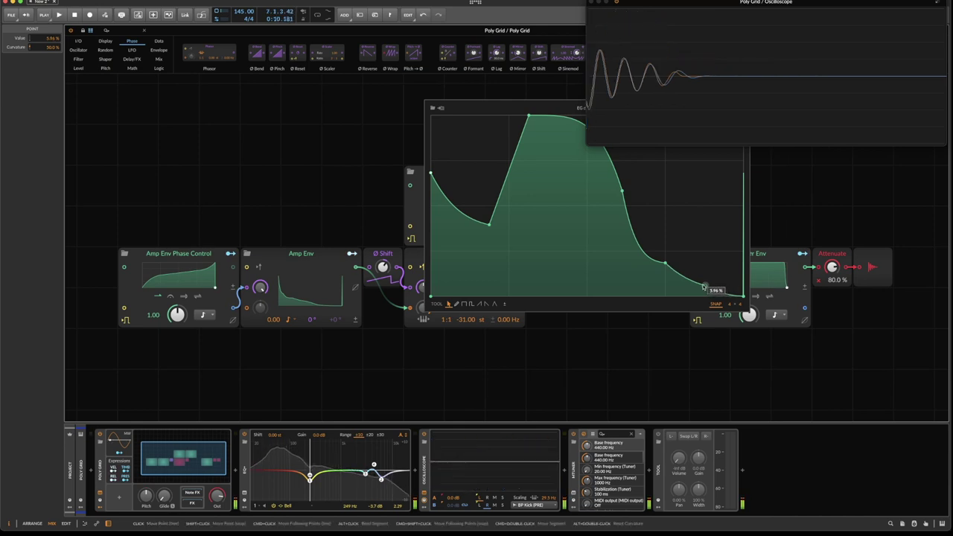
key(space)
key(space)
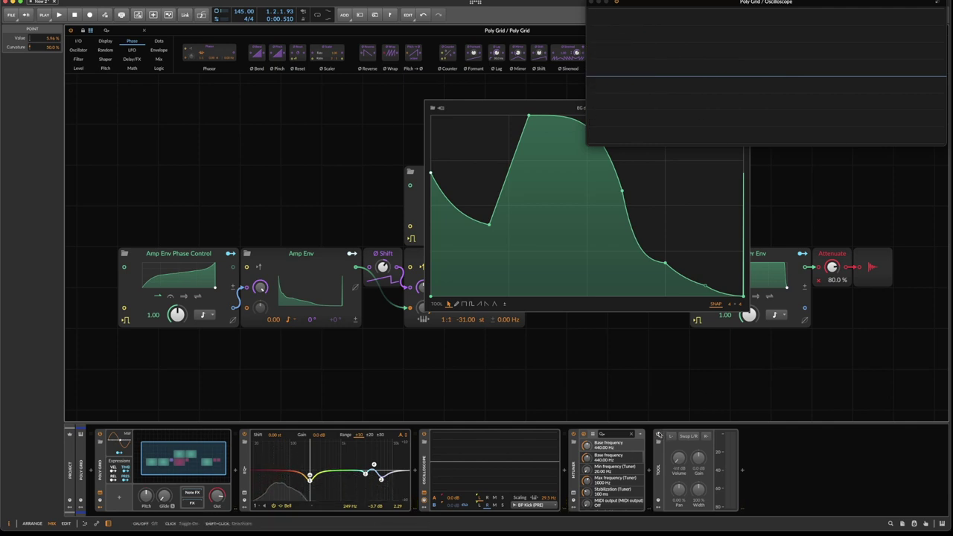
key(space)
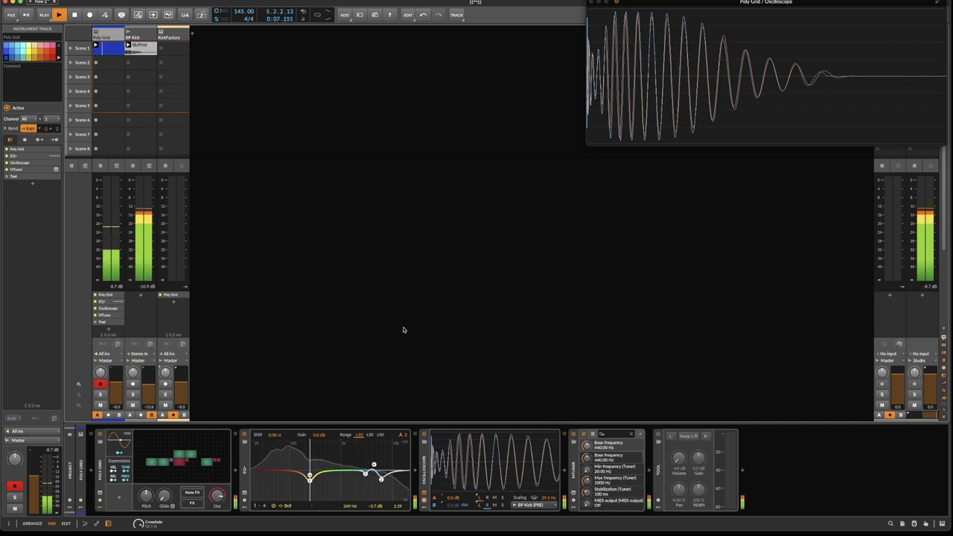
Step: Return to the patch and move the pitch Amp Env Phase Control and Amp Env together away from the Ø Shift module
click(201, 469)
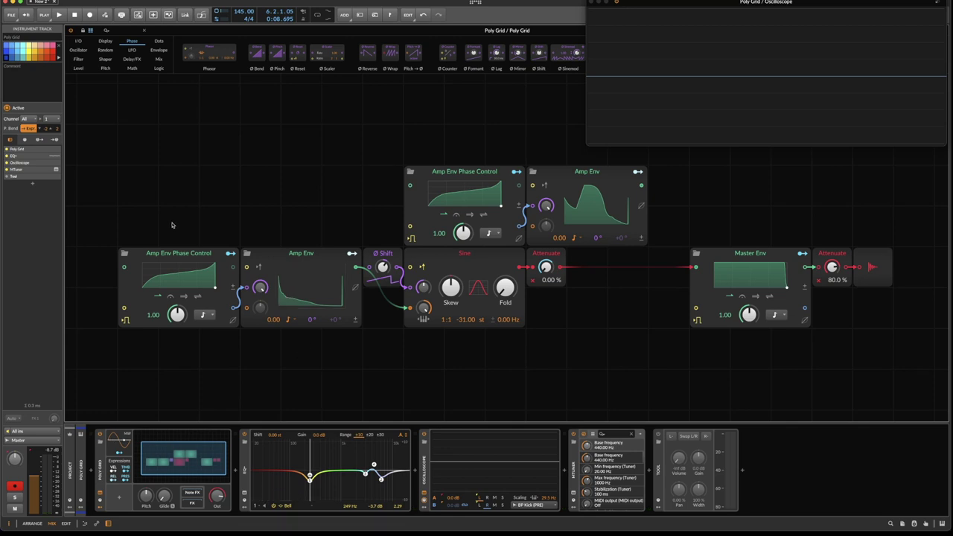
drag(172, 225, 300, 302)
drag(179, 259, 97, 257)
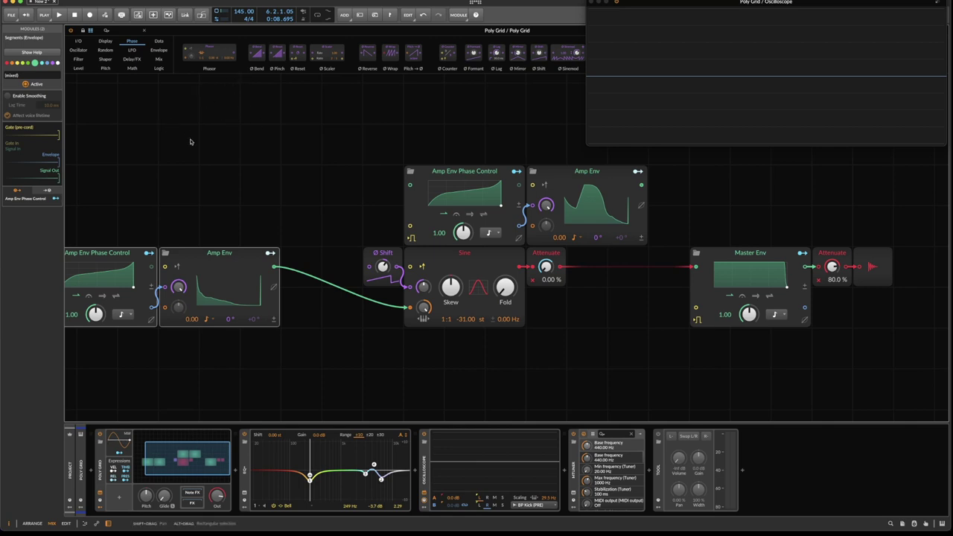
scroll(190, 142, left, 4)
scroll(196, 146, right, 2)
Step: Inspect the pitch Amp Env Phase Control's curve while the kick plays, and close its editor
click(186, 272)
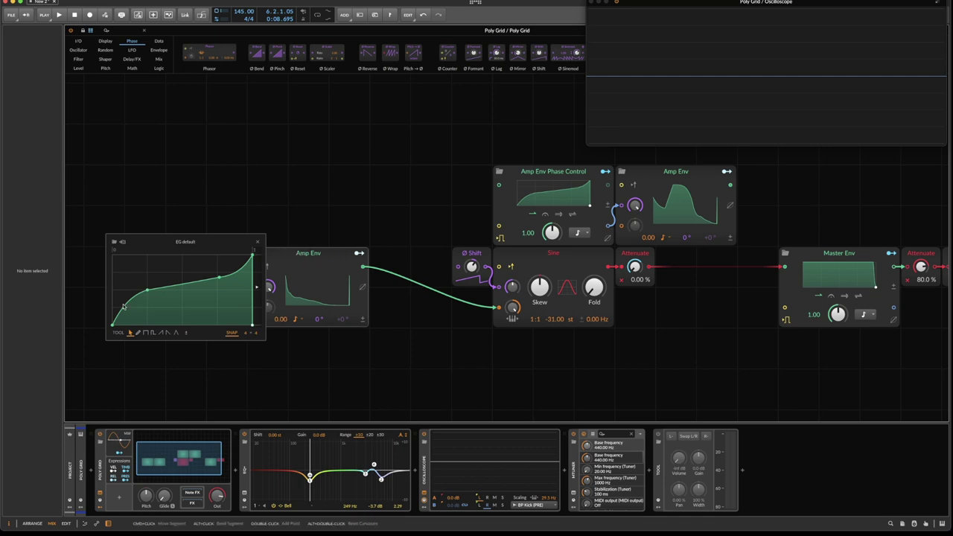
key(space)
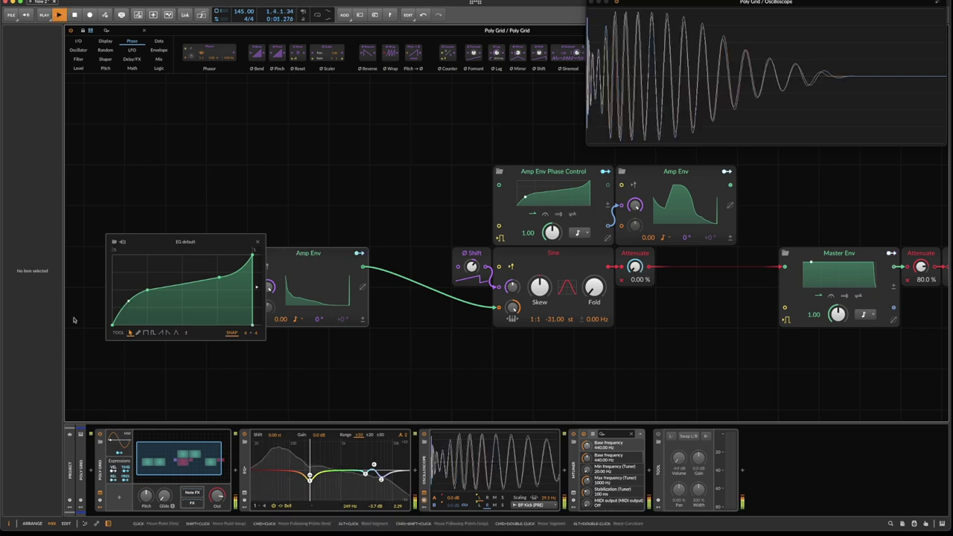
key(space)
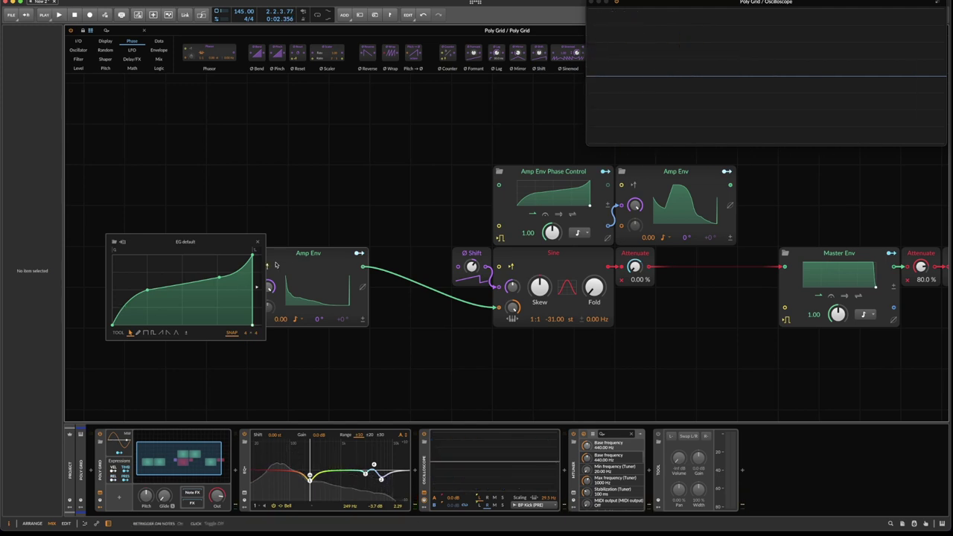
click(258, 244)
Step: Rename the Amp Env module that drives the Sine's pitch as Pitch Env
click(287, 264)
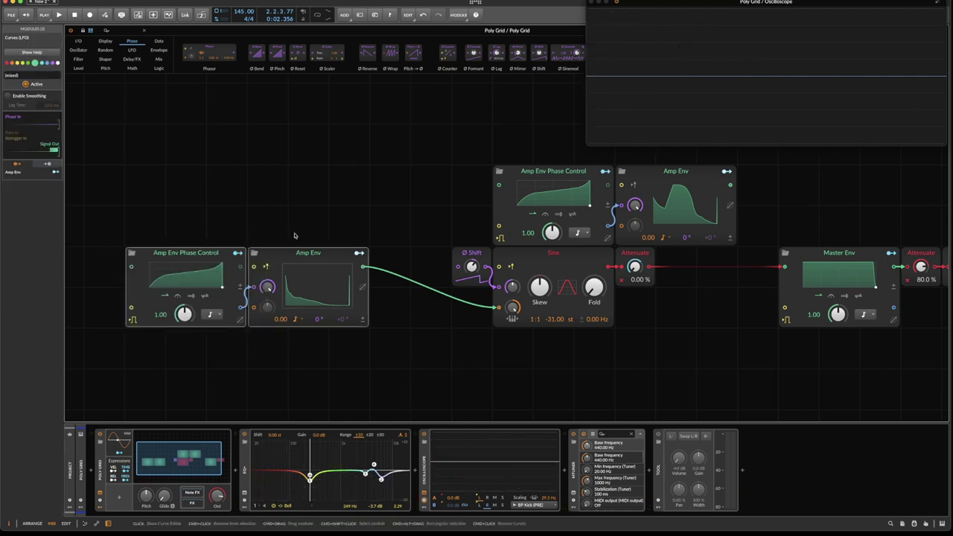
click(298, 220)
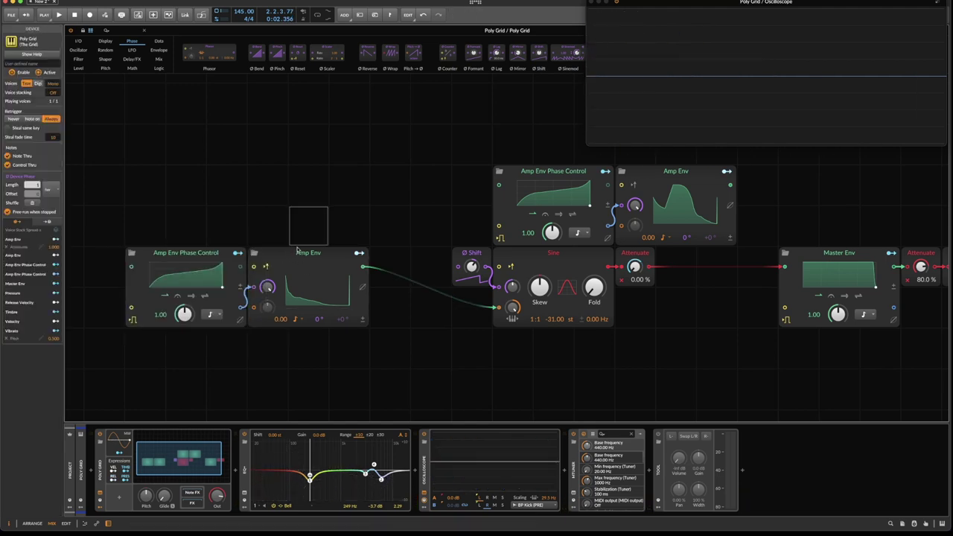
click(298, 254)
click(9, 75)
double_click(9, 76)
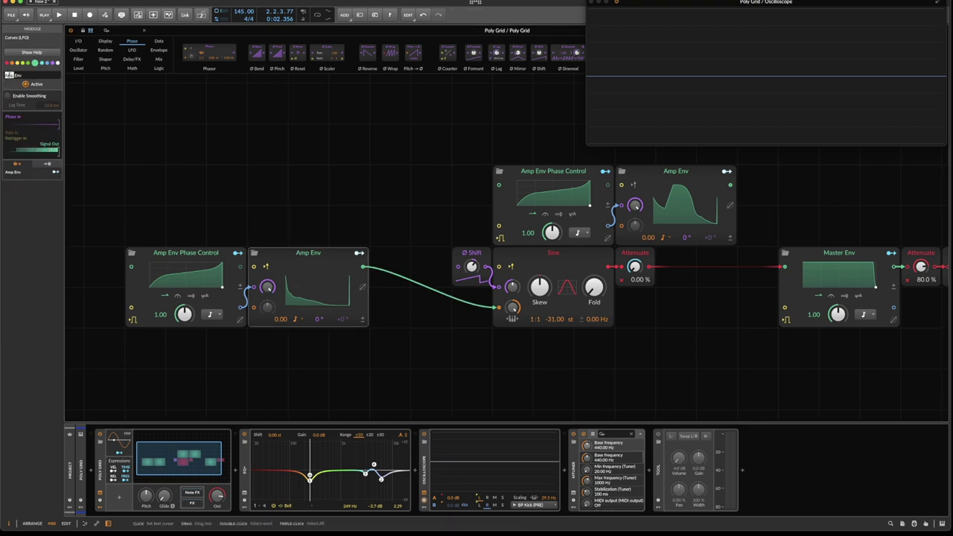
text(Pitch)
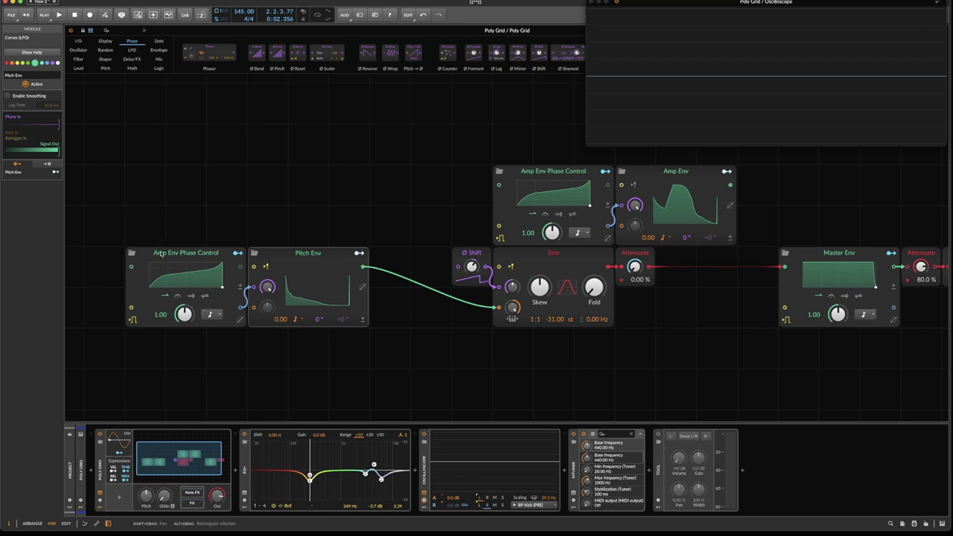
Step: Rename the phase control feeding the Pitch Env as Pitch Env Phase Control and briefly play the kick
click(160, 254)
double_click(7, 76)
text(P)
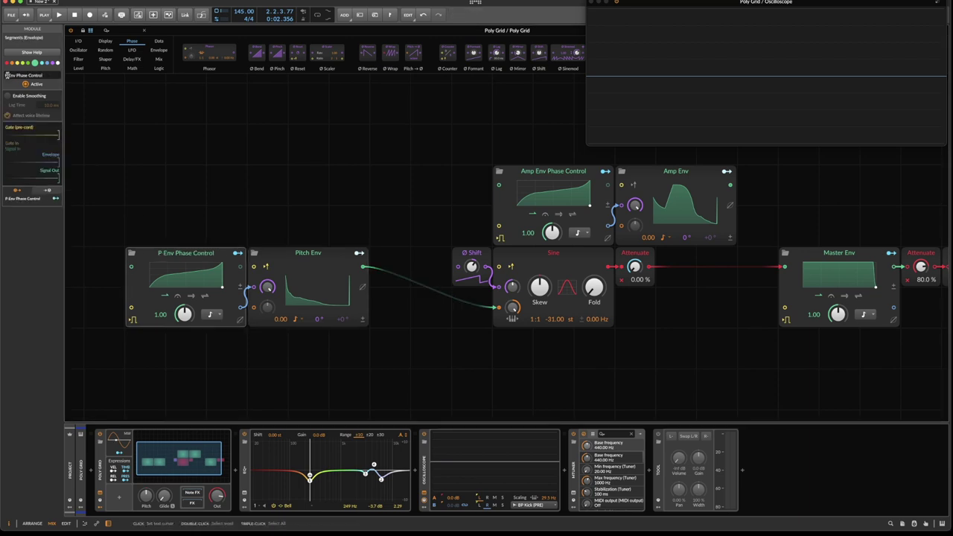
text(itch)
key(Return)
key(space)
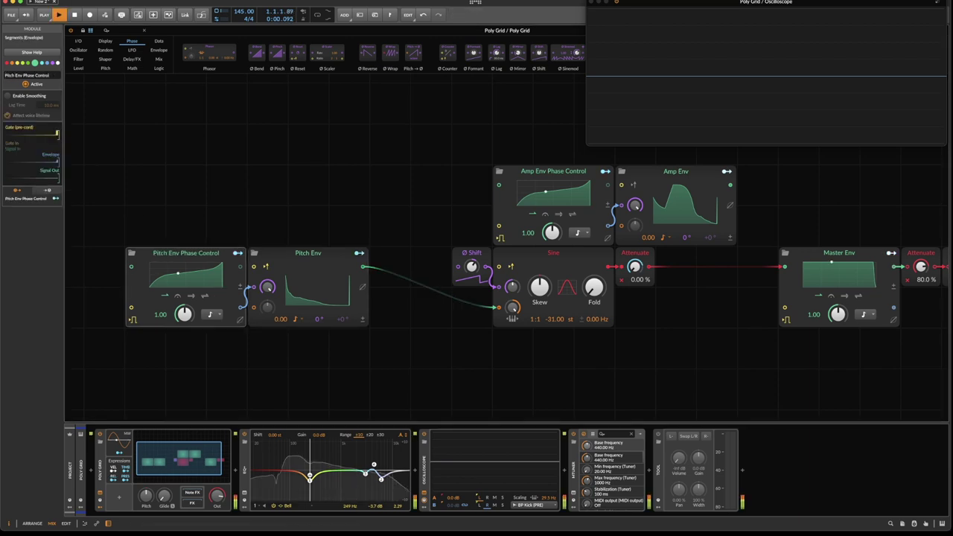
key(space)
Step: Open the Pitch Env Phase Control's curve in its editor, enlarge the editor and reposition it over the patch
click(185, 274)
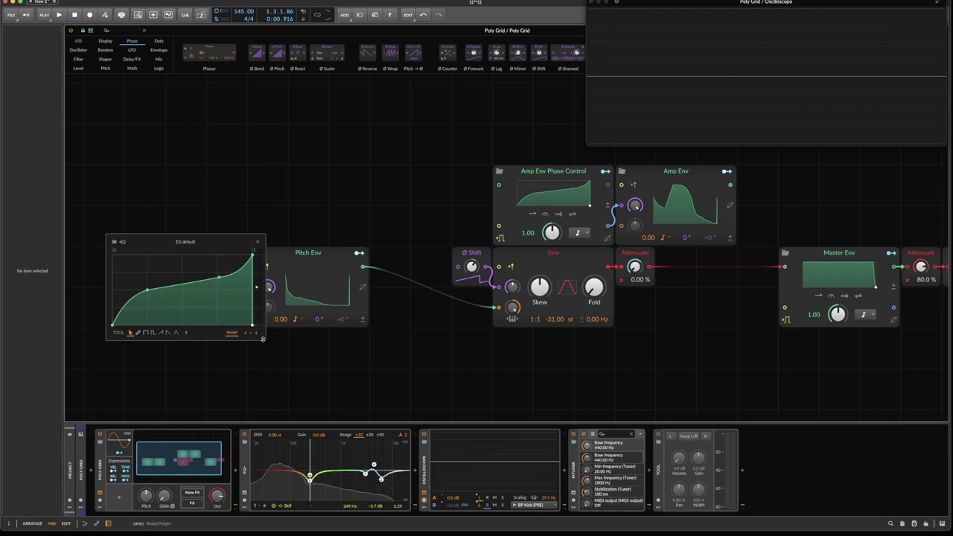
drag(265, 342, 410, 409)
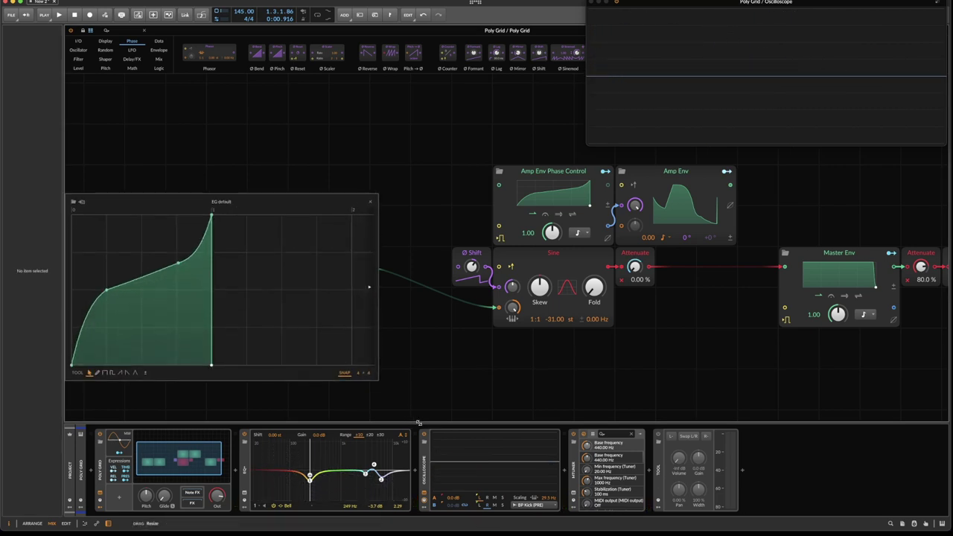
mouse_move(161, 210)
mouse_down()
mouse_move(295, 183)
mouse_move(305, 217)
mouse_up()
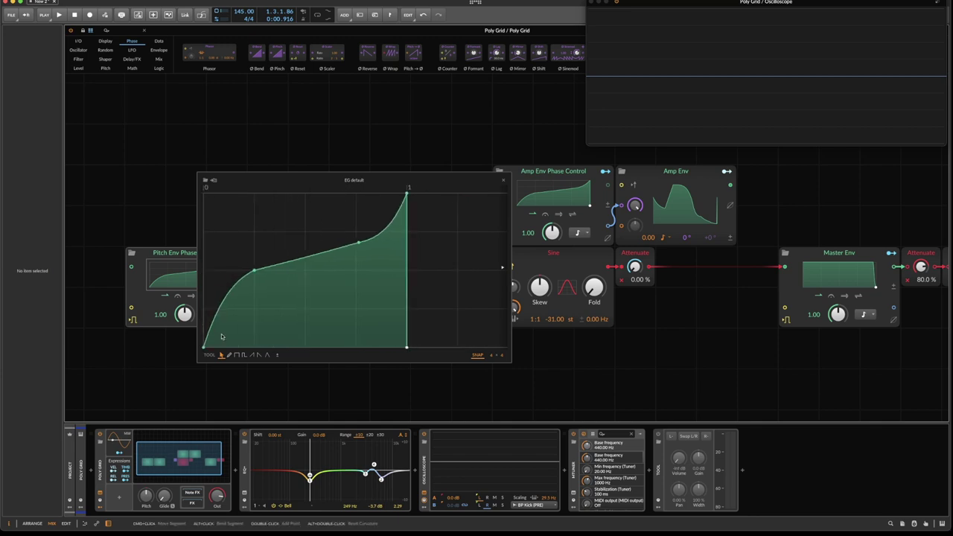
Step: Raise the last curve point before the end to about 71.4 % while the kick plays, and close the editor
key(space)
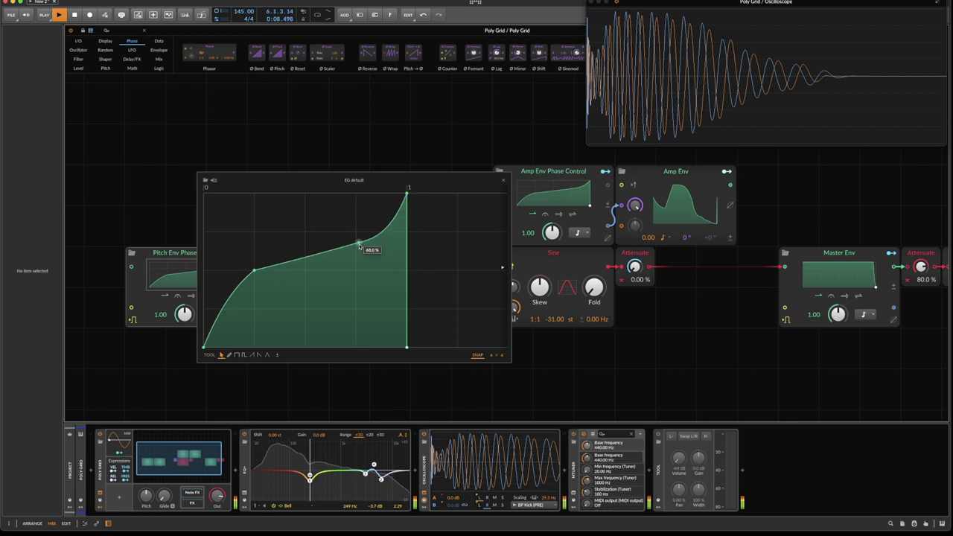
mouse_move(358, 242)
mouse_down()
mouse_move(358, 228)
mouse_move(358, 257)
mouse_up()
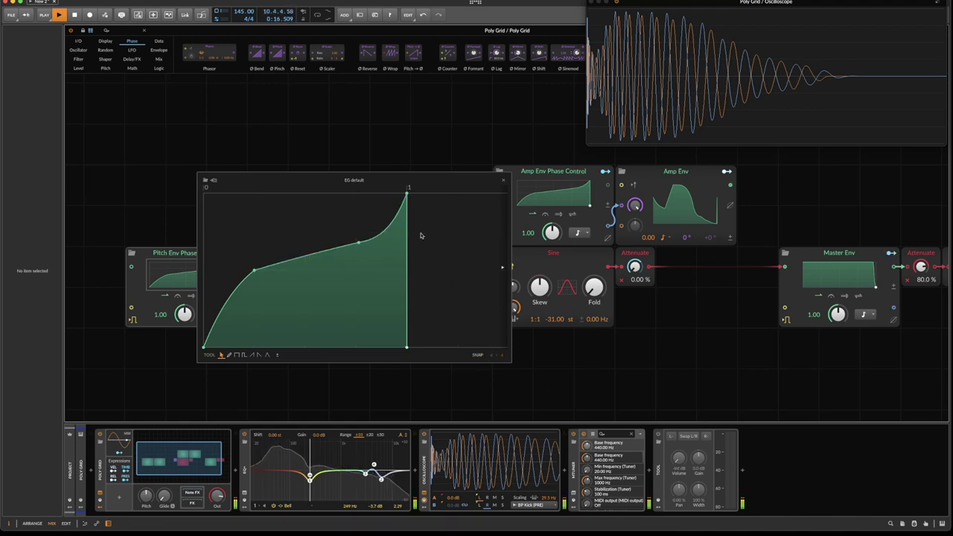
drag(358, 244, 361, 238)
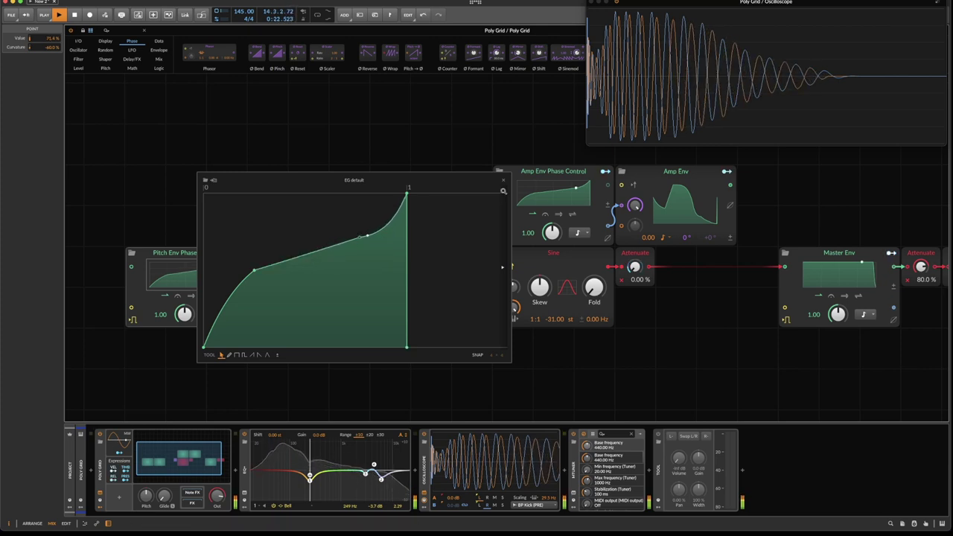
click(504, 180)
key(space)
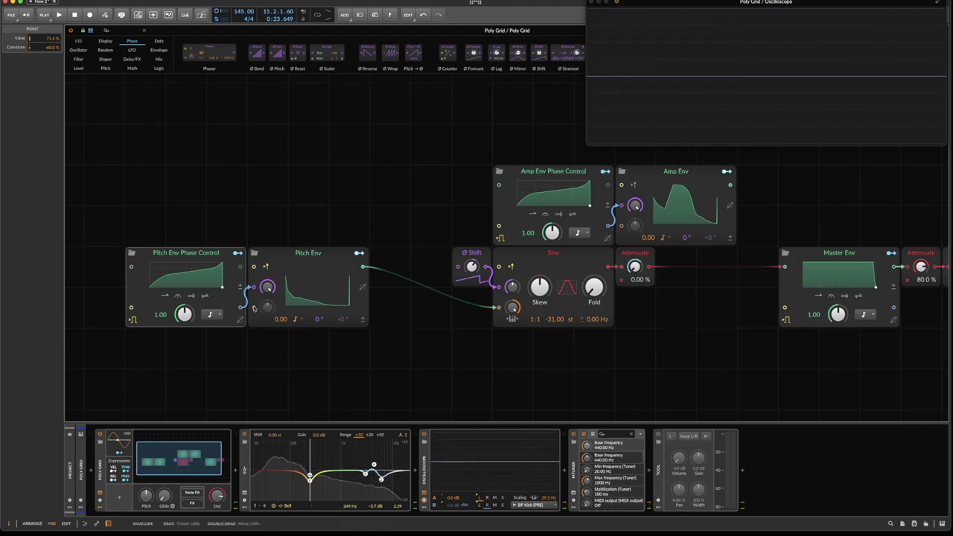
Step: Inspect the Pitch Env's curve, audition the kick with the Pitch Env Phase Control's rate at 0.95, and restore it to 1.00
click(351, 279)
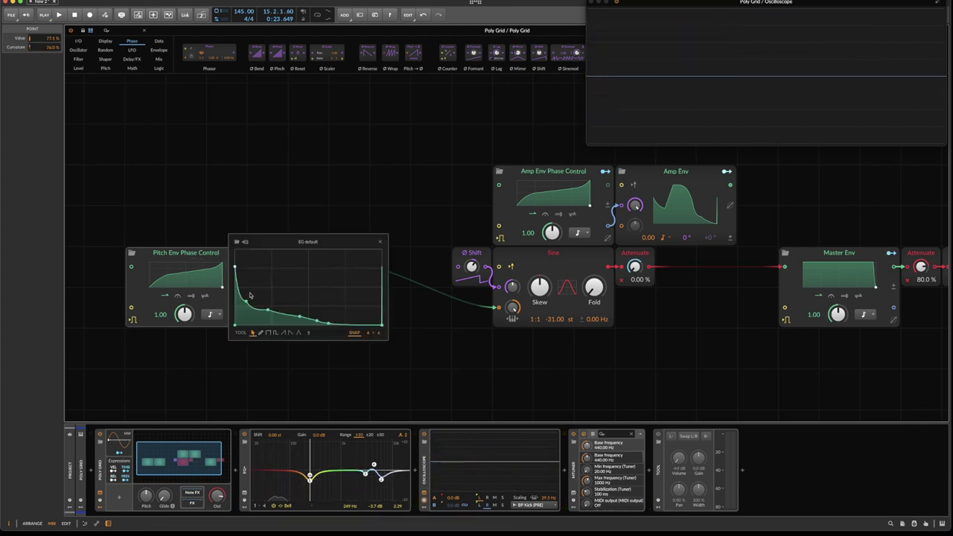
click(380, 242)
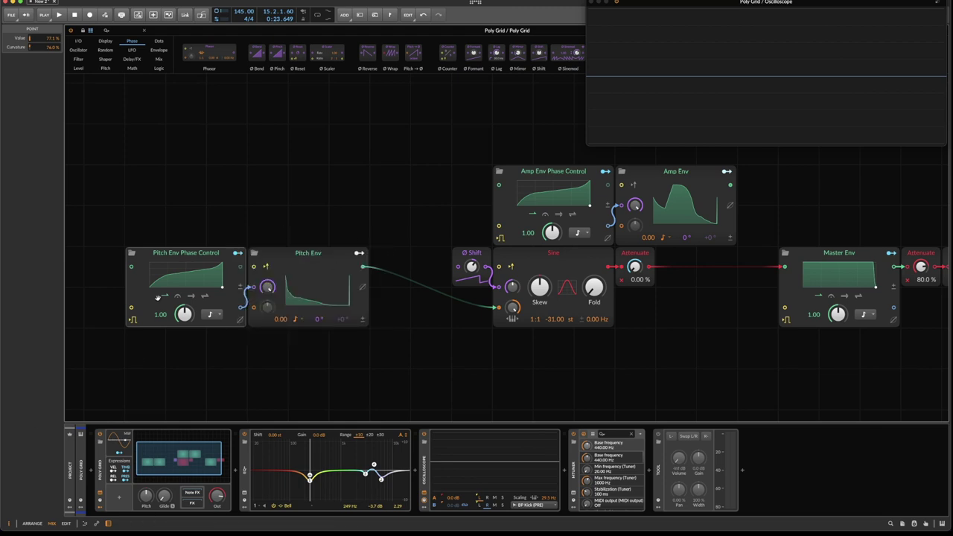
drag(184, 315, 184, 316)
key(space)
key(space)
key(space)
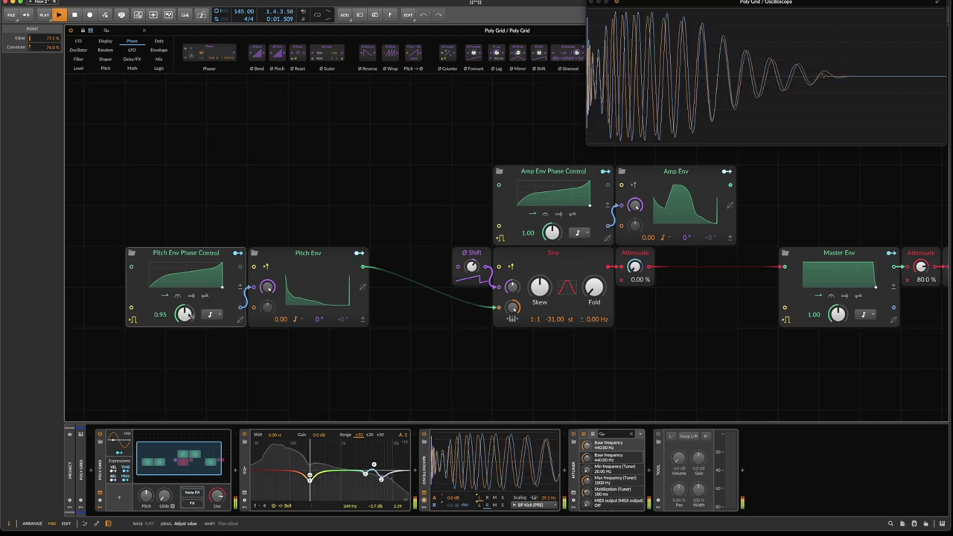
drag(190, 315, 190, 322)
key(space)
scroll(192, 316, up, 1)
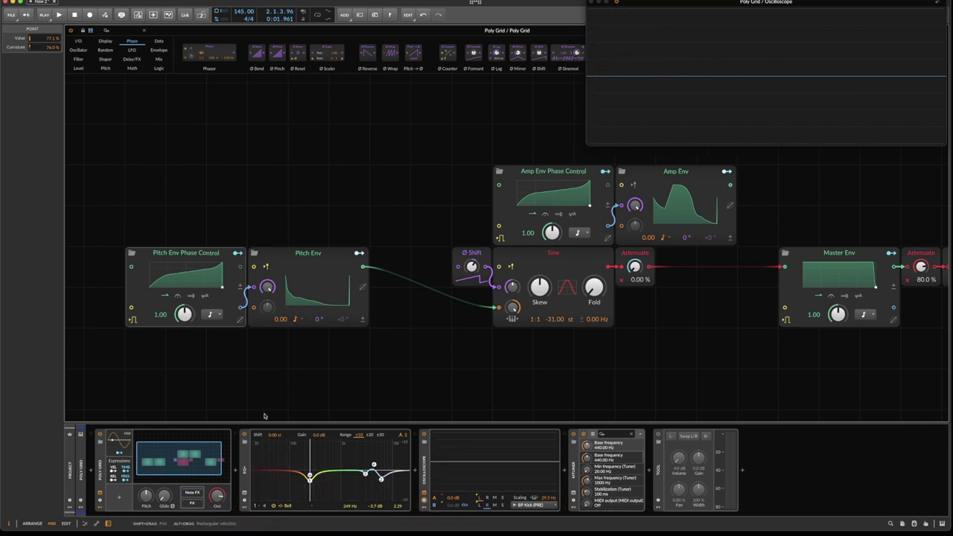
Step: Inspect the Amp Env Phase Control's curve in its editor and close it
click(190, 253)
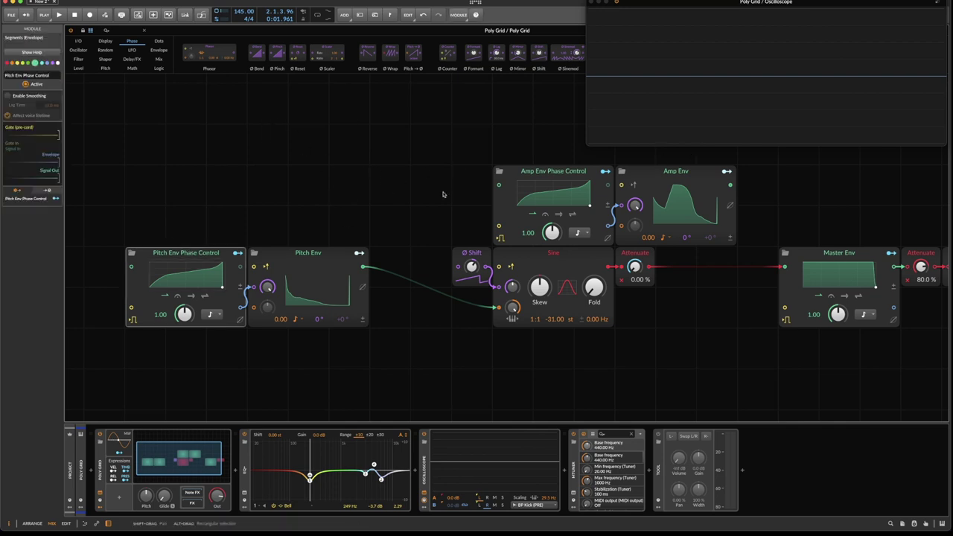
click(540, 172)
click(545, 186)
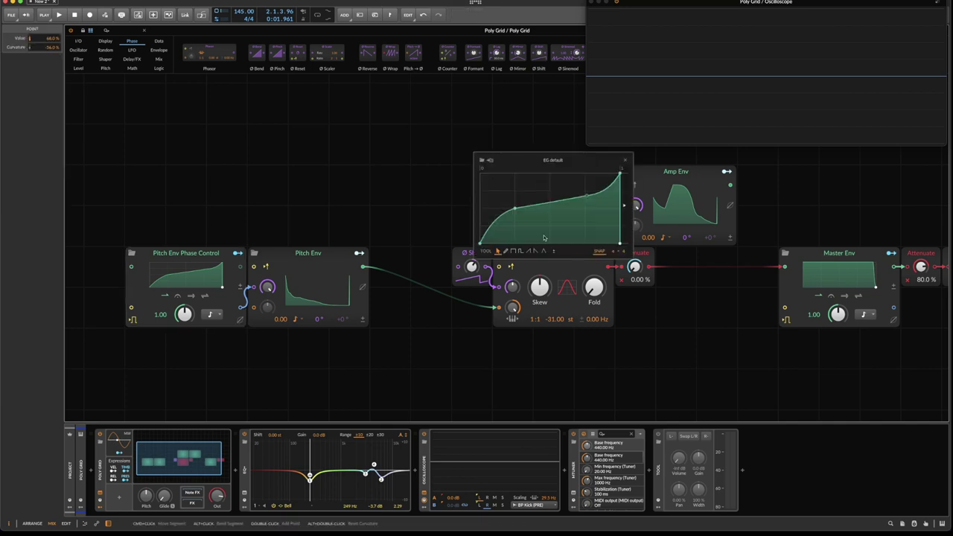
click(626, 159)
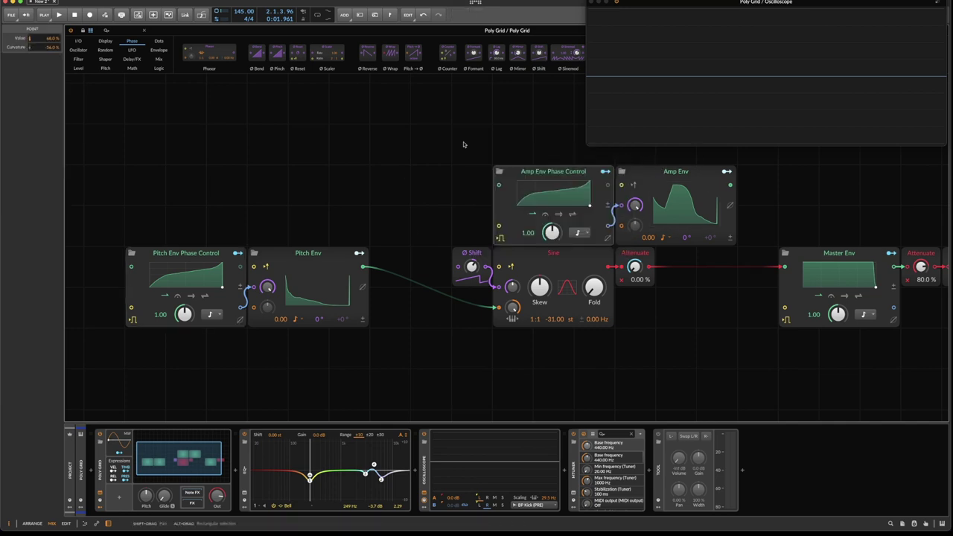
Step: Insert Ø Bend and Ø Pinch phase modules in series between the Pitch Env and the Sine's pitch input
click(156, 42)
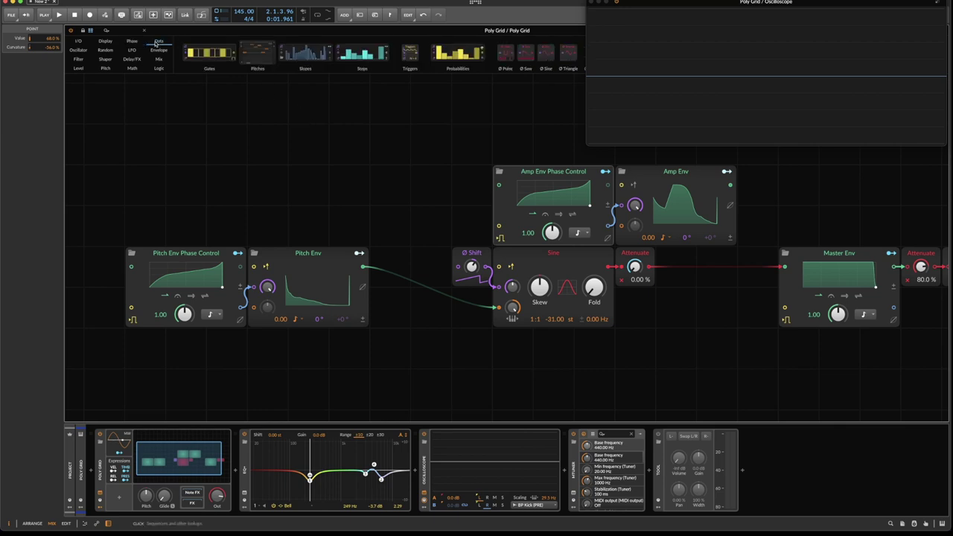
click(133, 42)
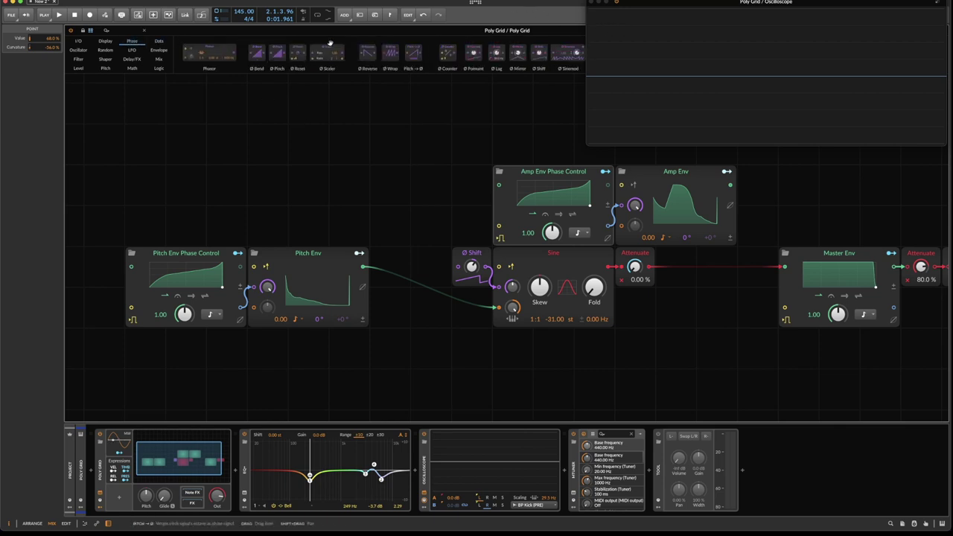
drag(260, 50, 412, 283)
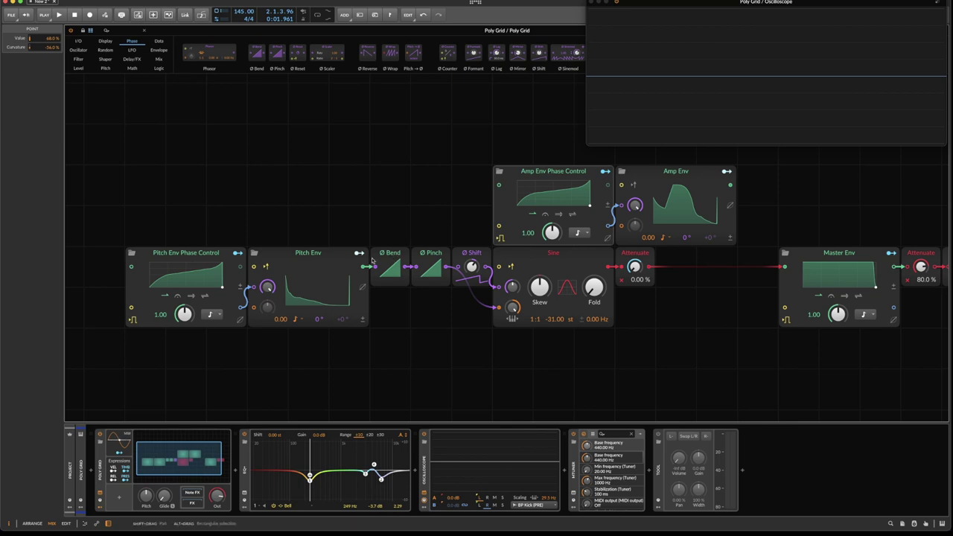
Step: Try a bend of about -41.0 % on the Ø Bend module and reset it
drag(389, 269, 389, 257)
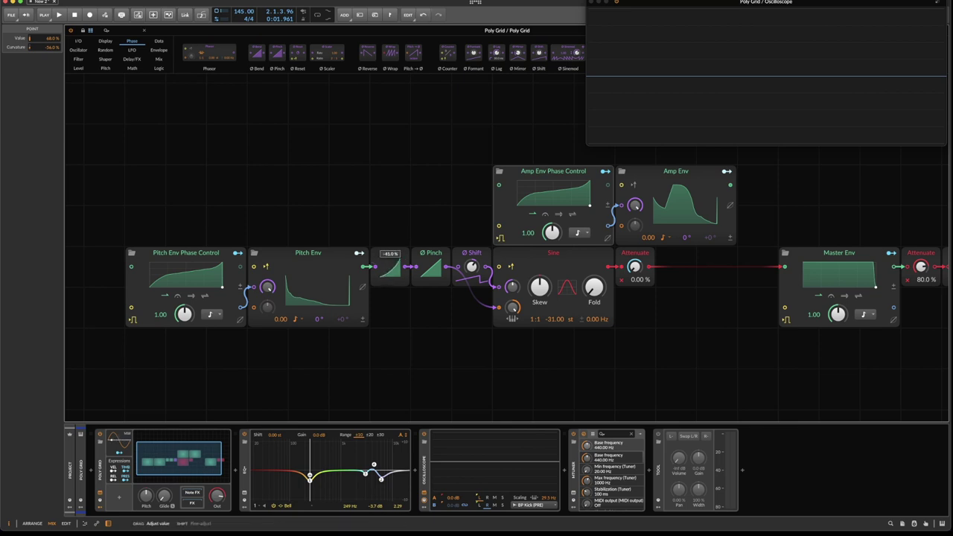
click(170, 254)
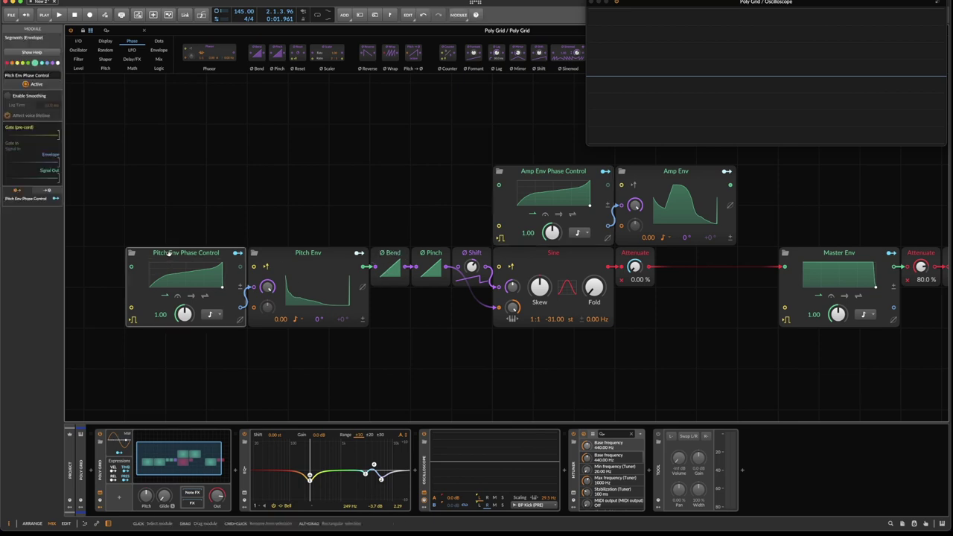
drag(297, 241, 346, 314)
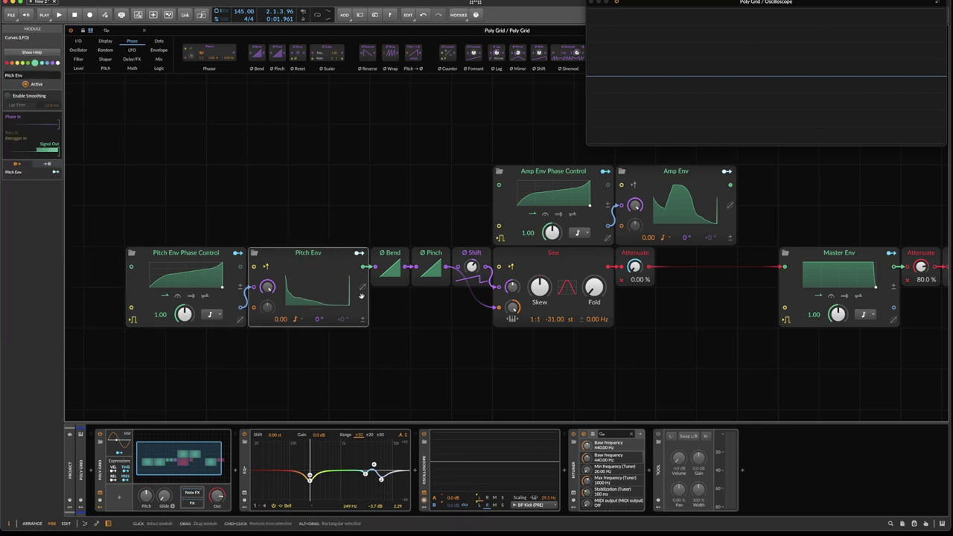
drag(385, 222, 397, 268)
Step: Play the kick while trying small amounts on the Ø Bend and Ø Pinch modules
click(390, 270)
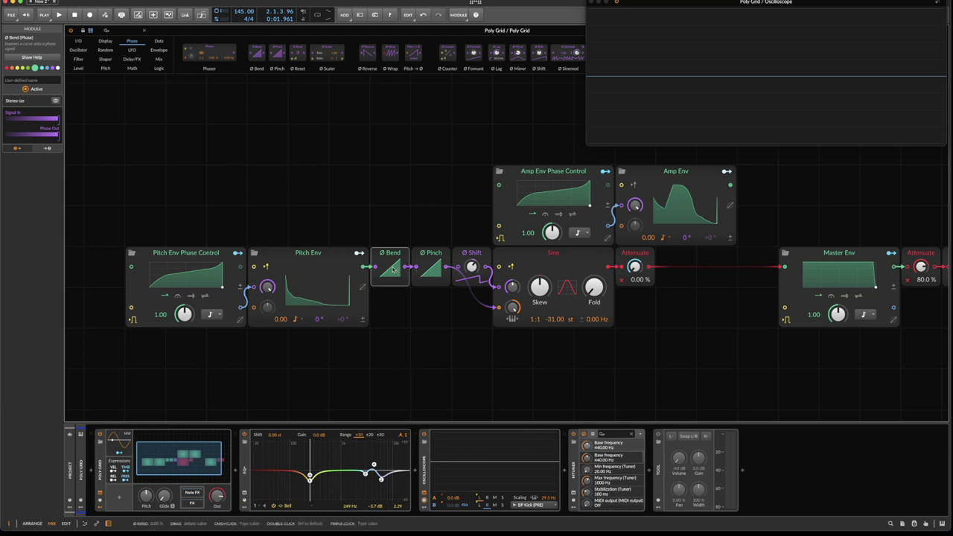
key(space)
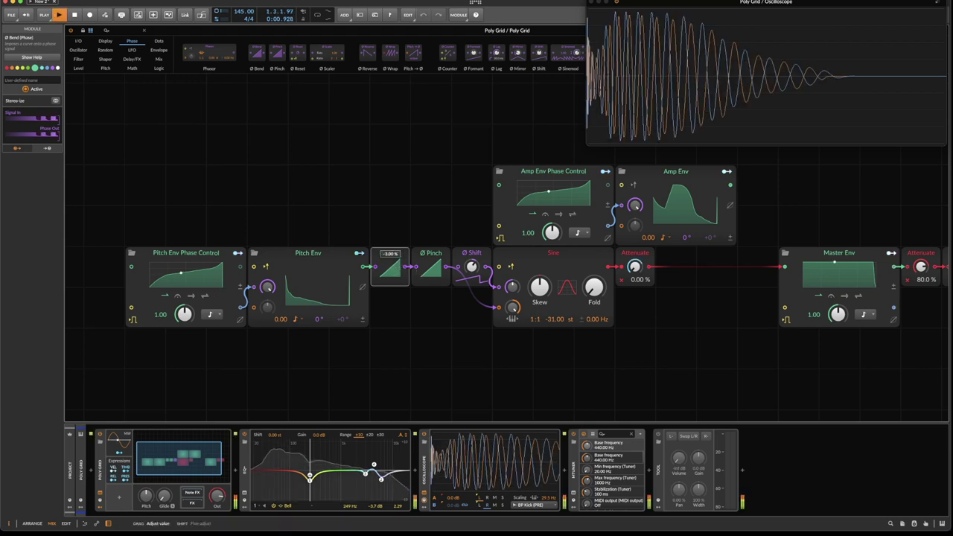
drag(390, 270, 429, 264)
key(space)
Step: Deactivate the Ø Bend and Ø Pinch modules together, and exit and reopen the Poly Grid patch
drag(408, 212, 440, 267)
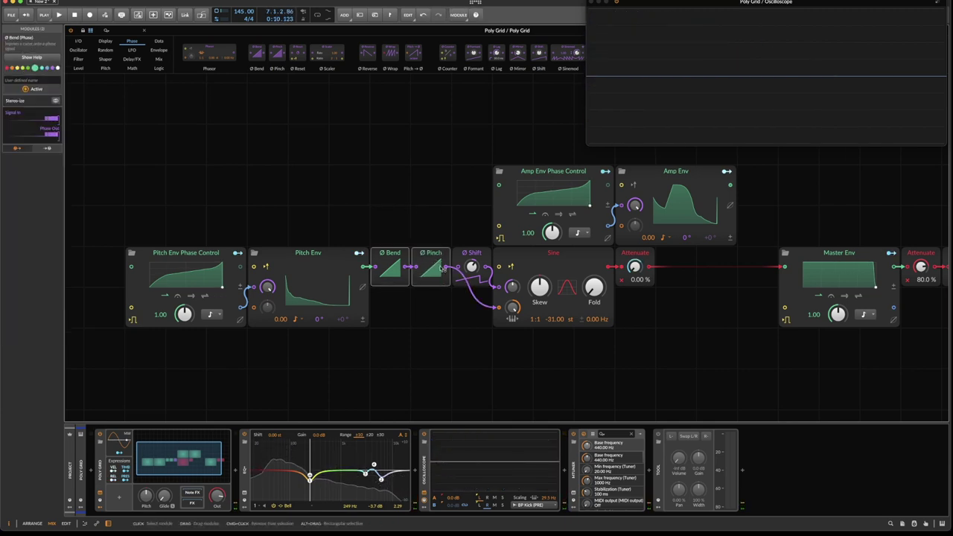
key(alt+a)
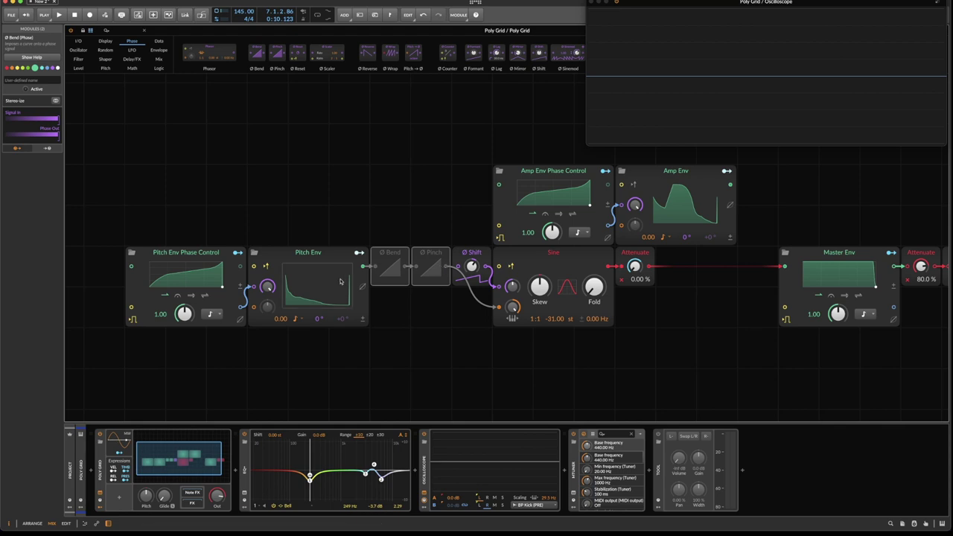
key(Escape)
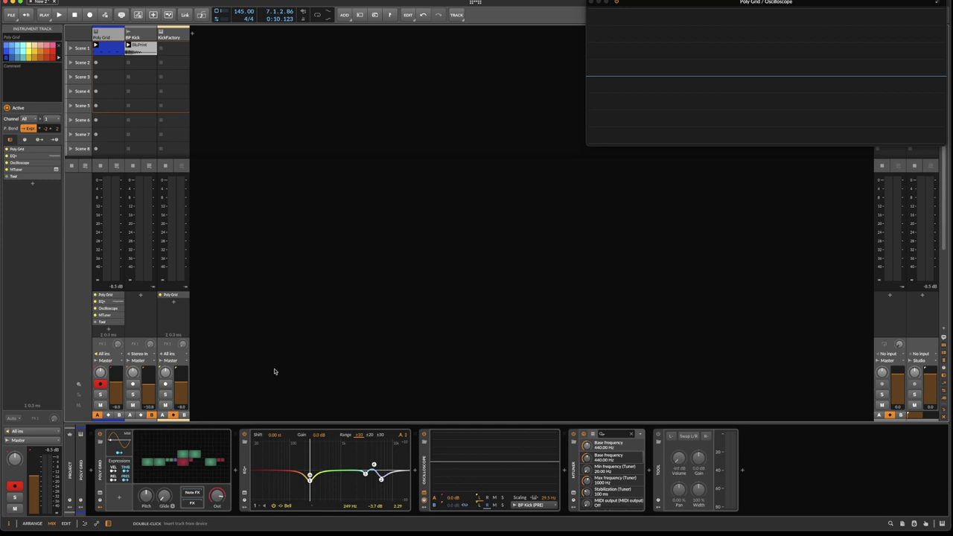
click(229, 434)
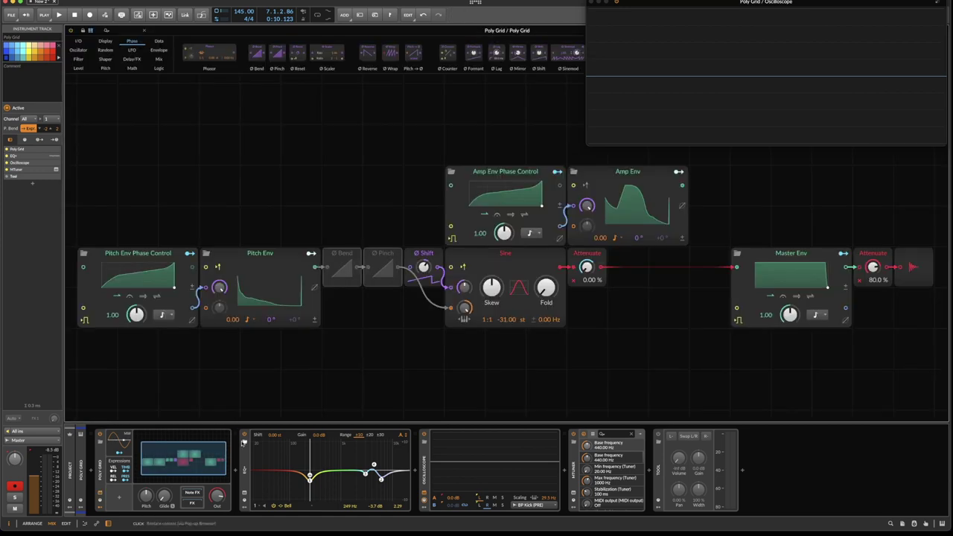
Step: View the Pitch Env curve in its editor, close it and leave the Poly Grid patch
click(269, 282)
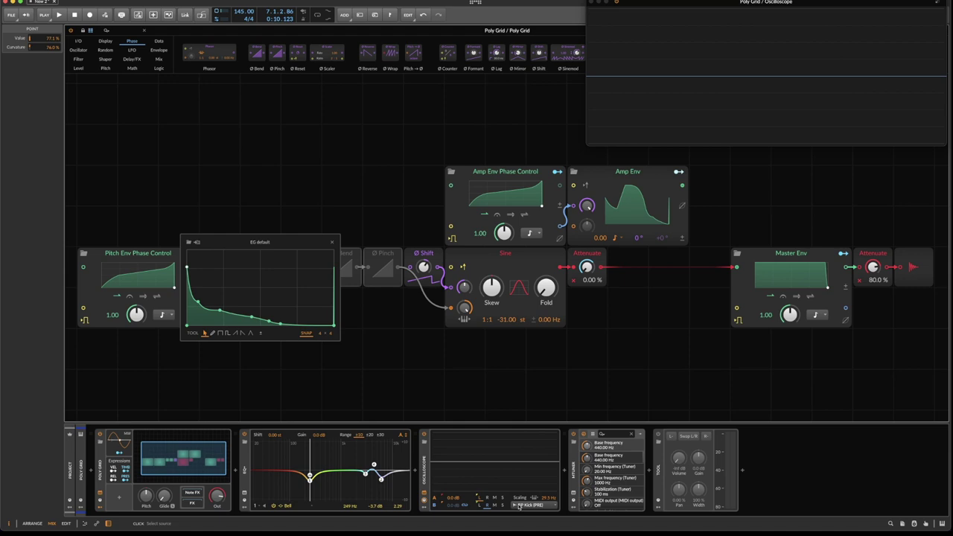
click(286, 227)
key(Escape)
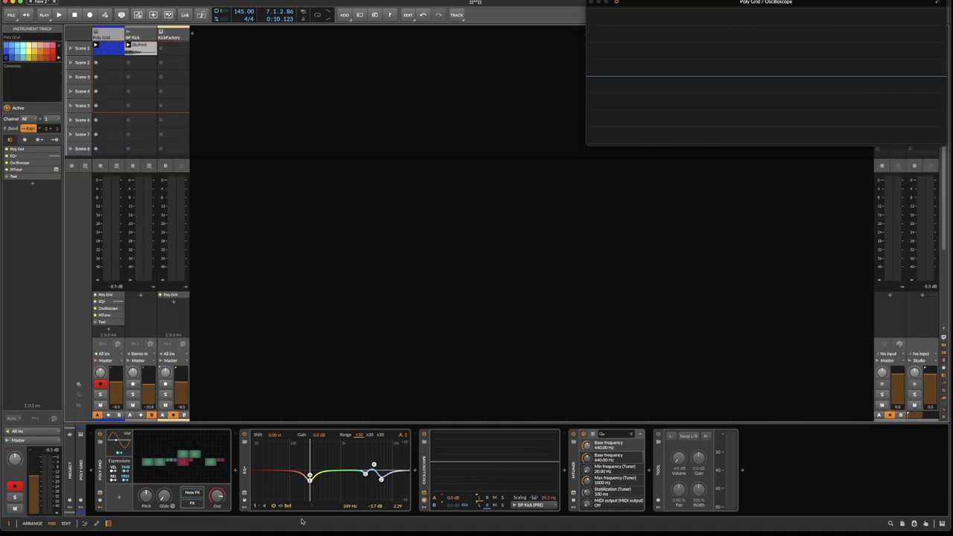
Step: Reopen the patch of the Poly Grid track and close the floating Oscilloscope window
click(176, 33)
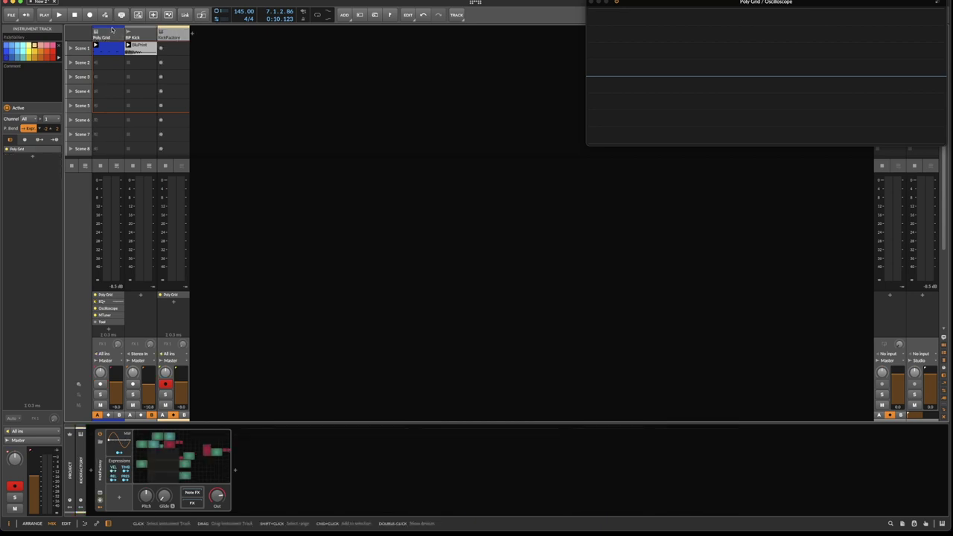
click(109, 34)
click(181, 447)
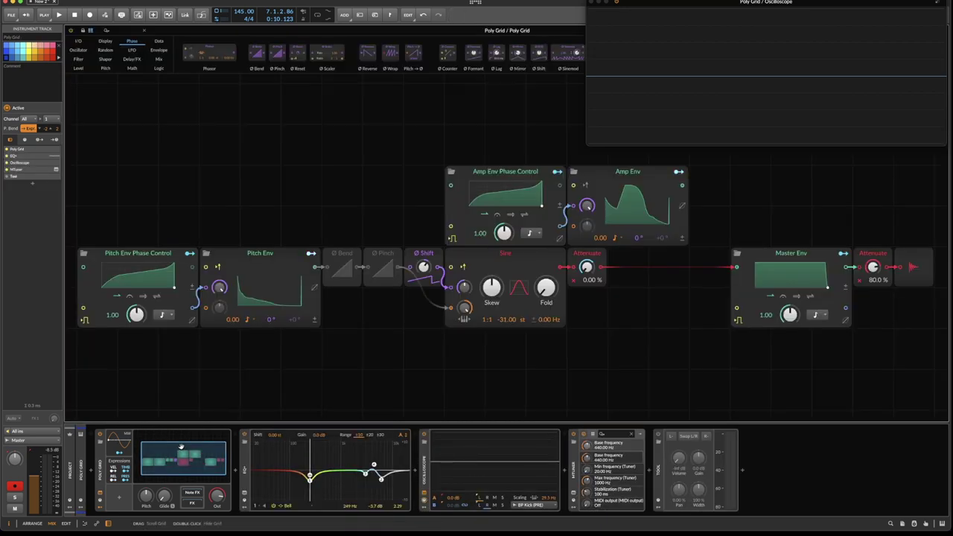
click(591, 2)
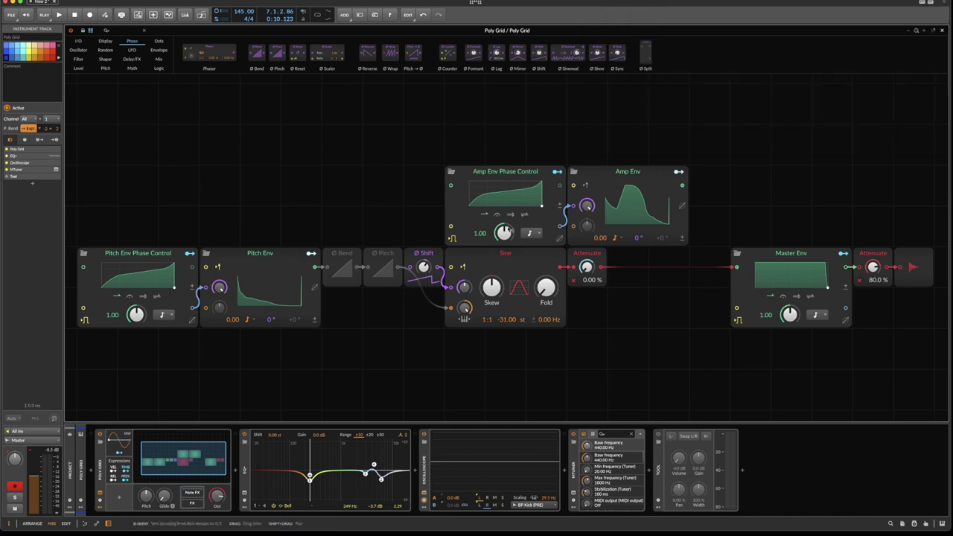
Step: Copy all modules of the Poly Grid patch and exit the patch
click(908, 31)
click(908, 31)
drag(213, 175, 811, 350)
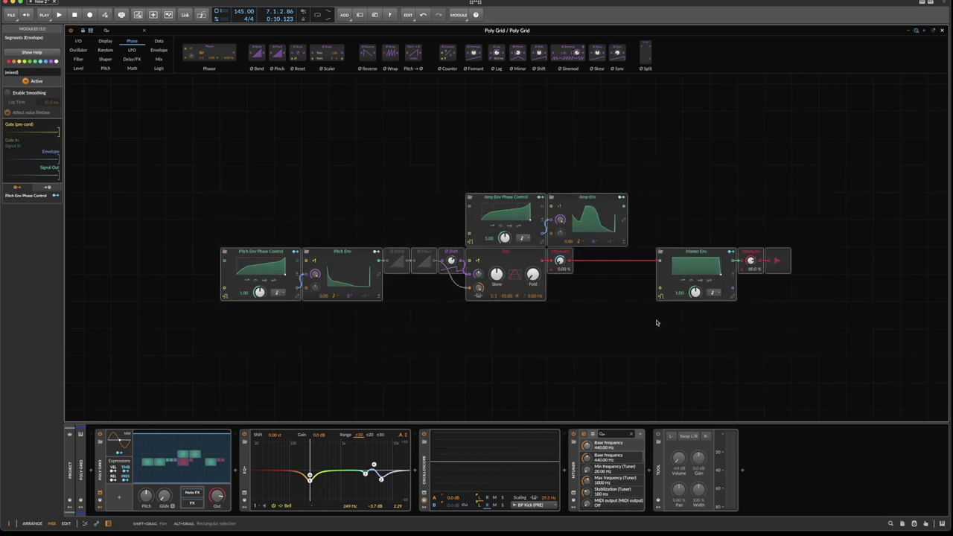
key(Escape)
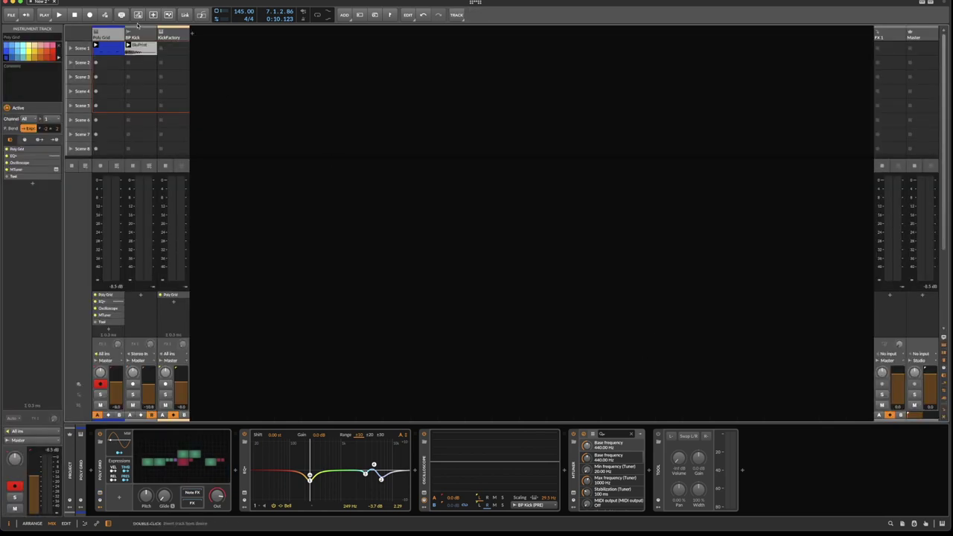
Step: Open the KickFactory patch and paste the copied modules into the empty space below the click sampler
click(170, 33)
click(204, 469)
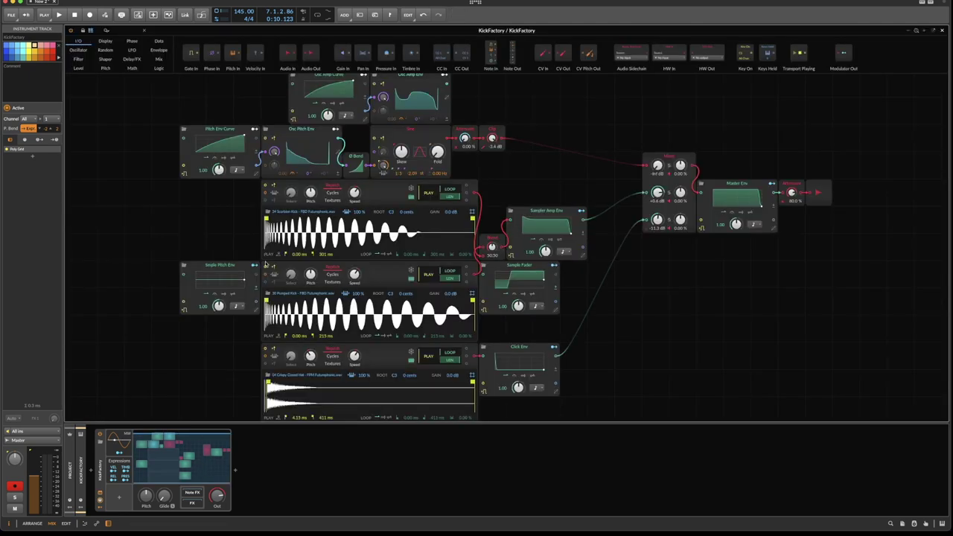
scroll(257, 379, down, 3)
click(246, 346)
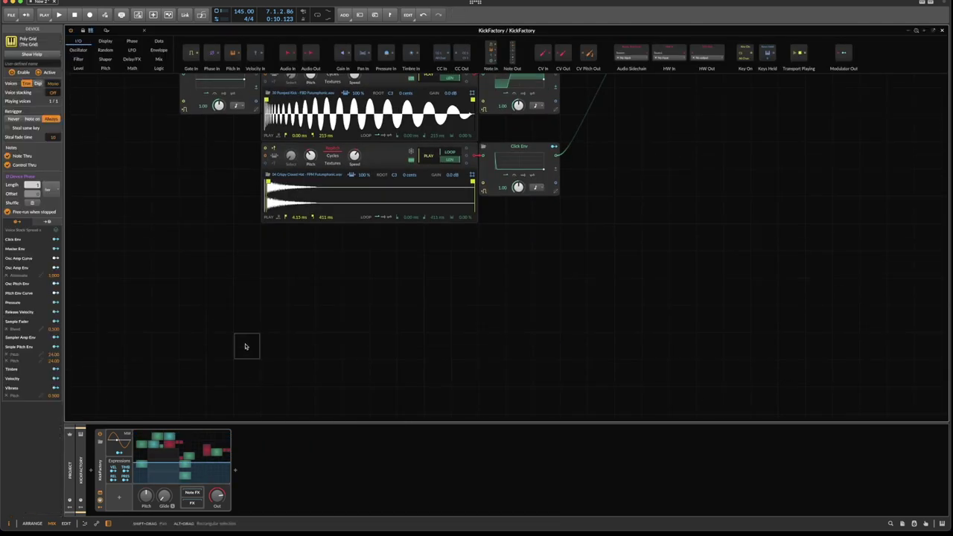
click(192, 264)
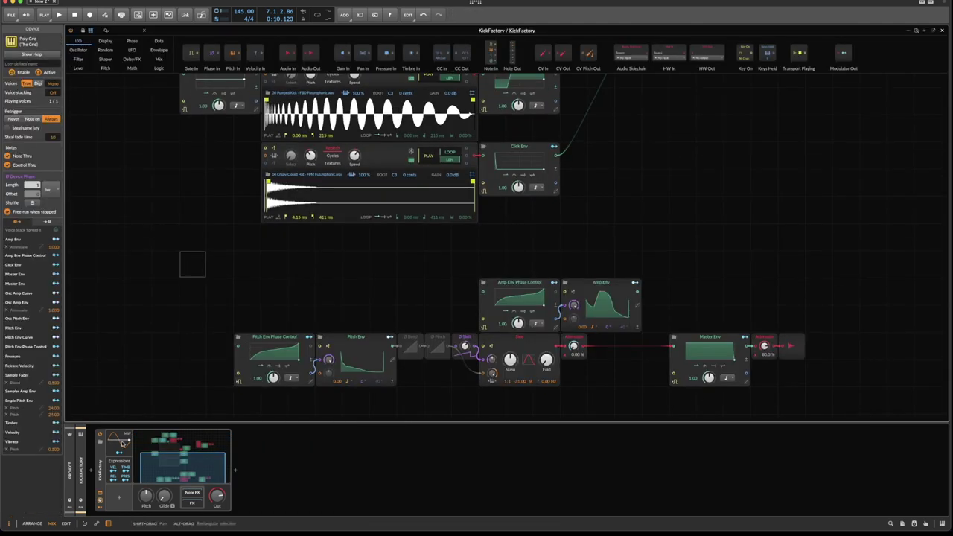
Step: Move the pasted modules together so the new Sine chain sits beneath the click sampler
drag(165, 325, 749, 400)
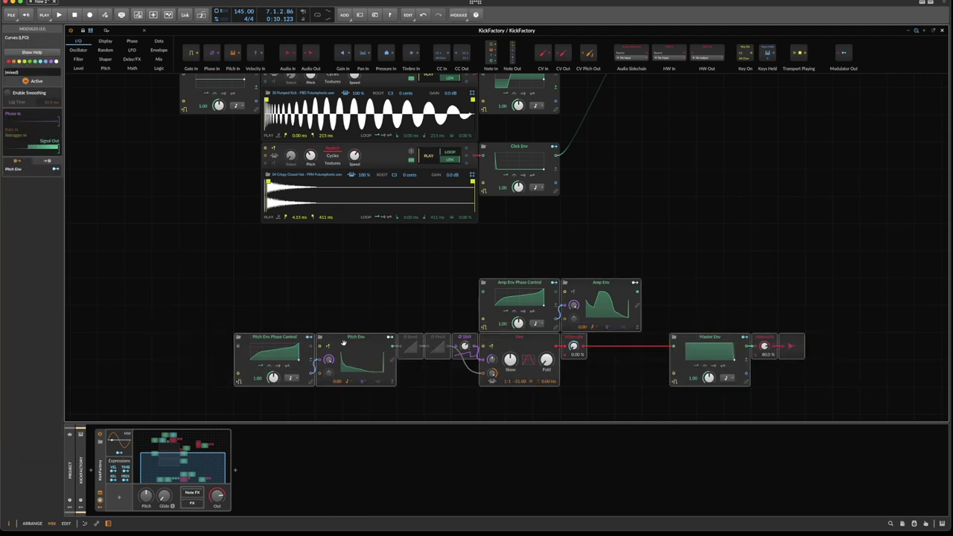
drag(328, 349, 109, 303)
click(497, 250)
Step: Delete the pasted chain's final Attenuate and Audio Out, and connect its Master Env output to a fourth Mixer channel
scroll(506, 264, up, 3)
drag(522, 320, 587, 441)
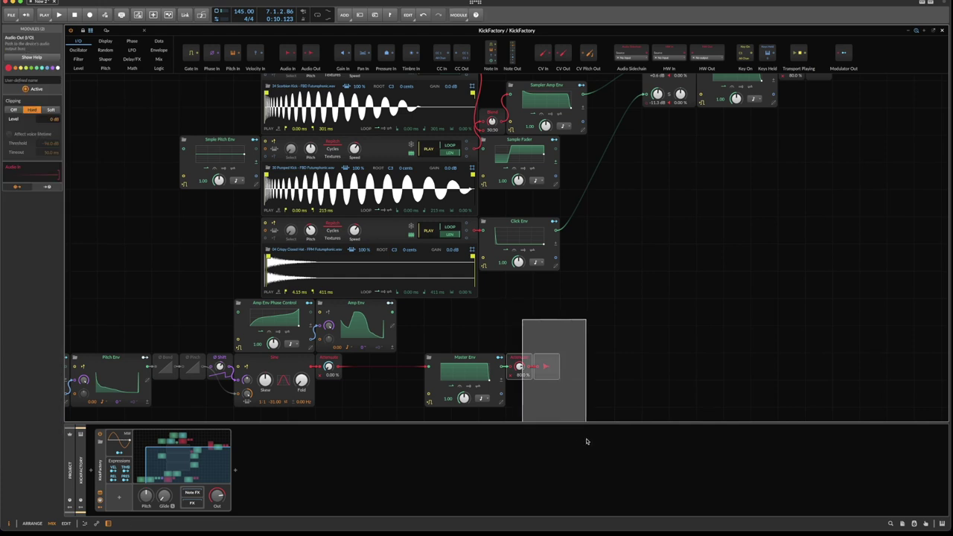
key(Delete)
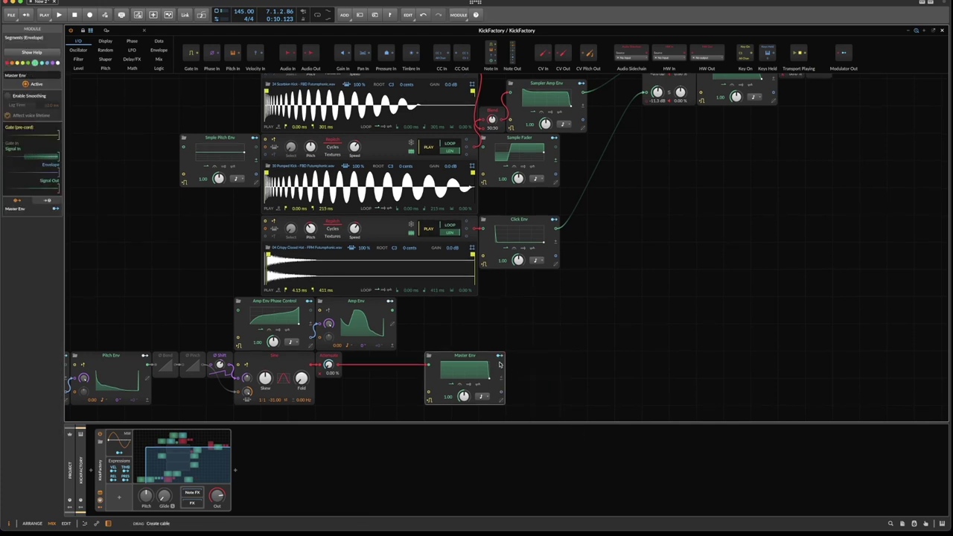
drag(499, 364, 646, 101)
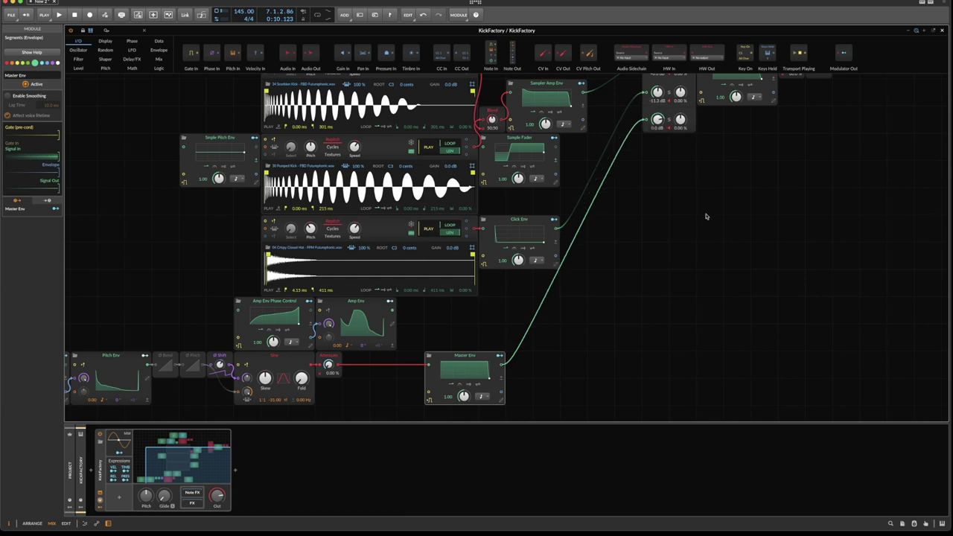
scroll(738, 144, up, 2)
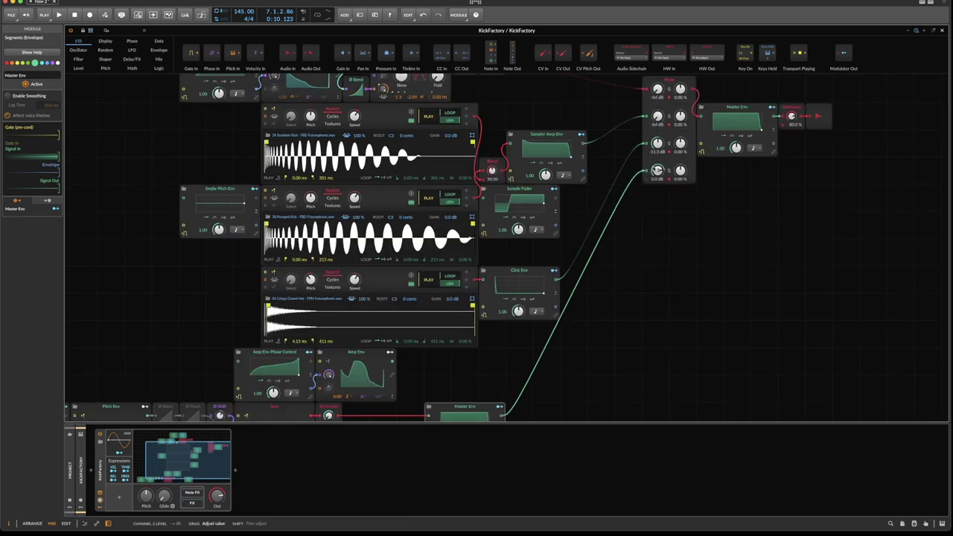
Step: Copy the Poly Grid clip to the KickFactory track in Scene 1 and play it with the KickFactory patch open
key(space)
key(space)
key(Escape)
click(109, 54)
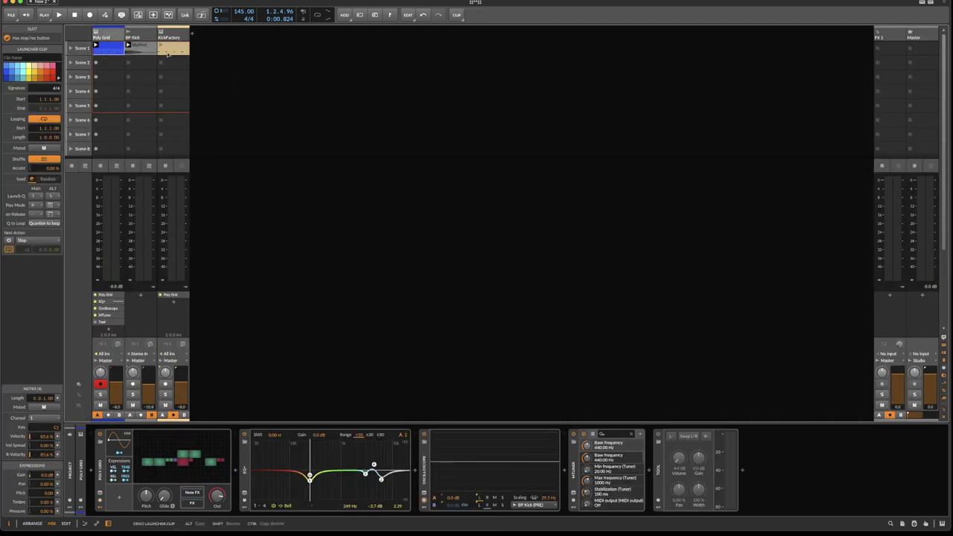
click(167, 54)
key(space)
click(183, 457)
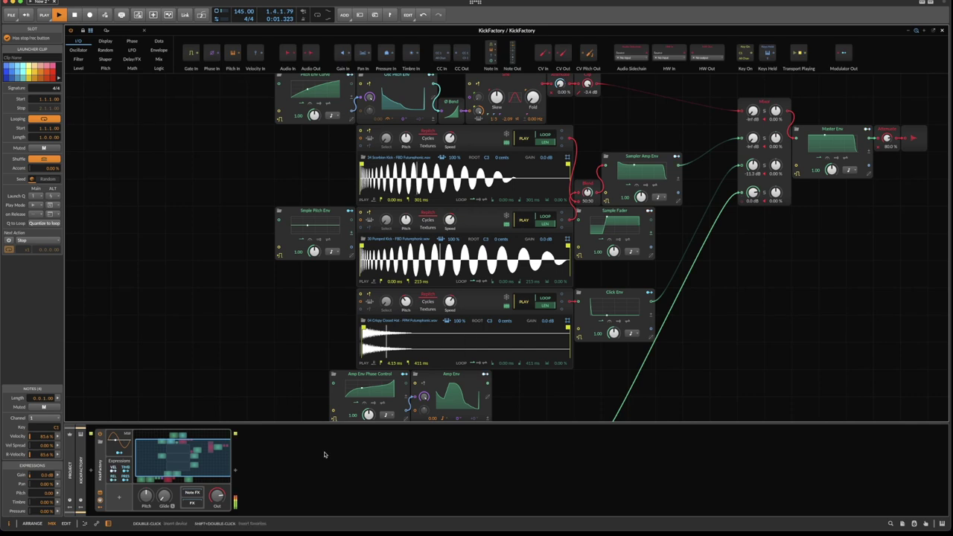
Step: Raise the Click Env's Mixer channel level to about -1.8 dB during playback, and stop playback
drag(753, 165, 753, 143)
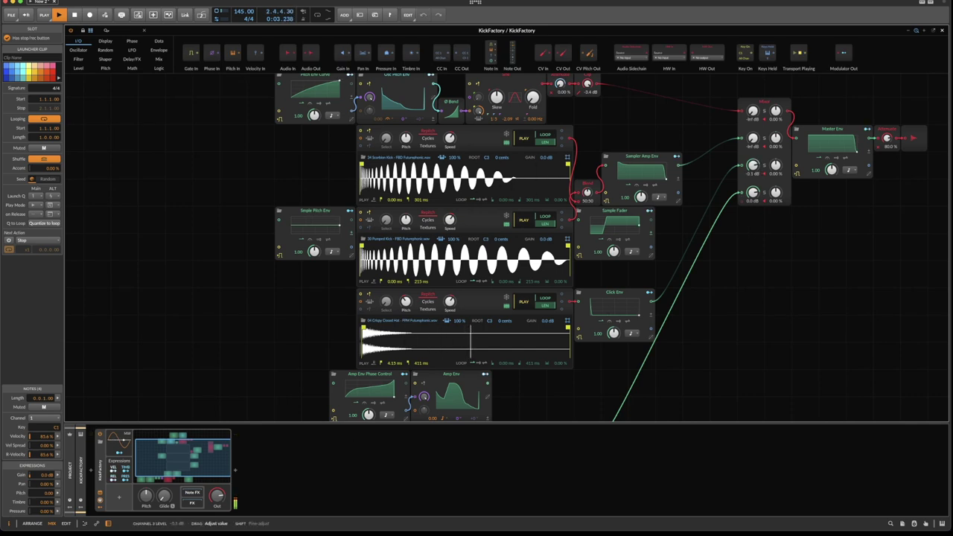
key(space)
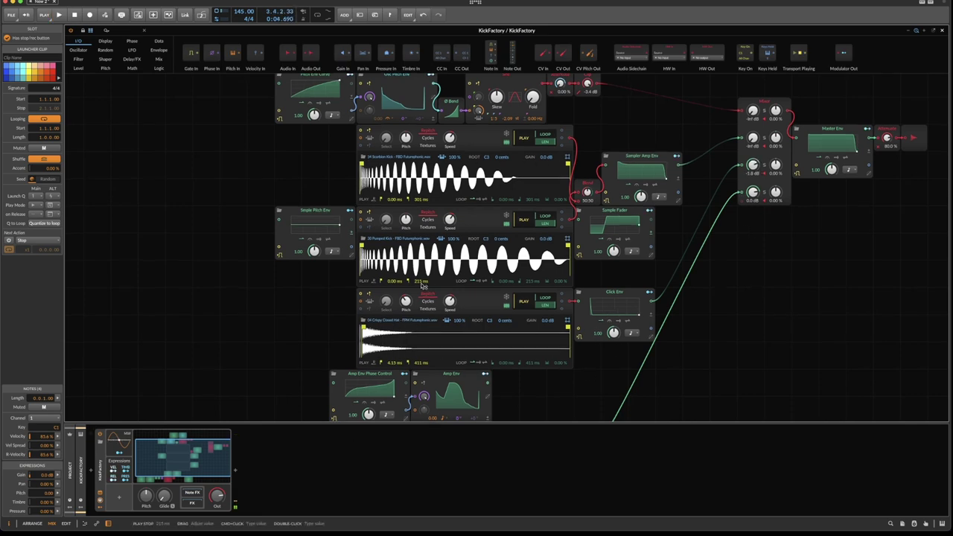
Step: Play the kick while adjusting the click sampler's pitch and lowering the click's Mixer channel level
scroll(422, 285, down, 1)
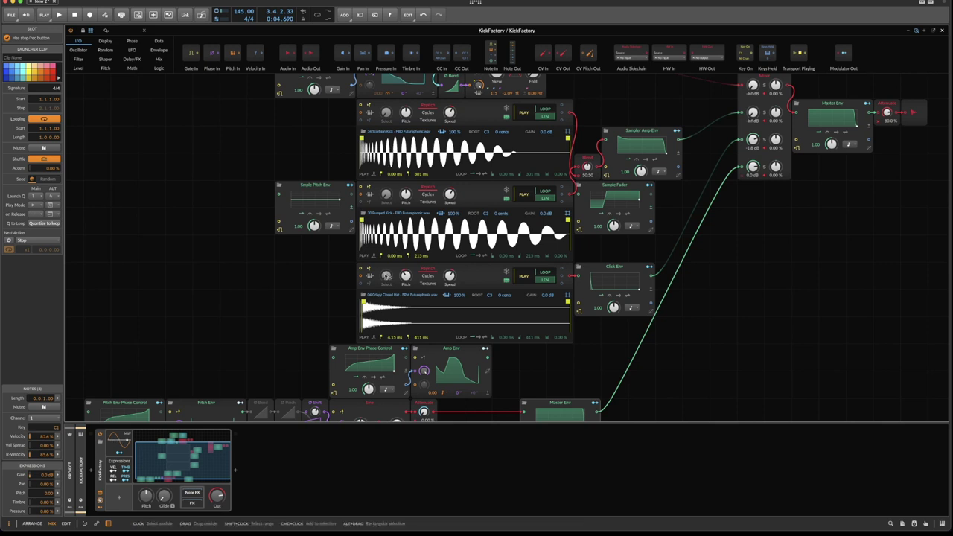
click(403, 289)
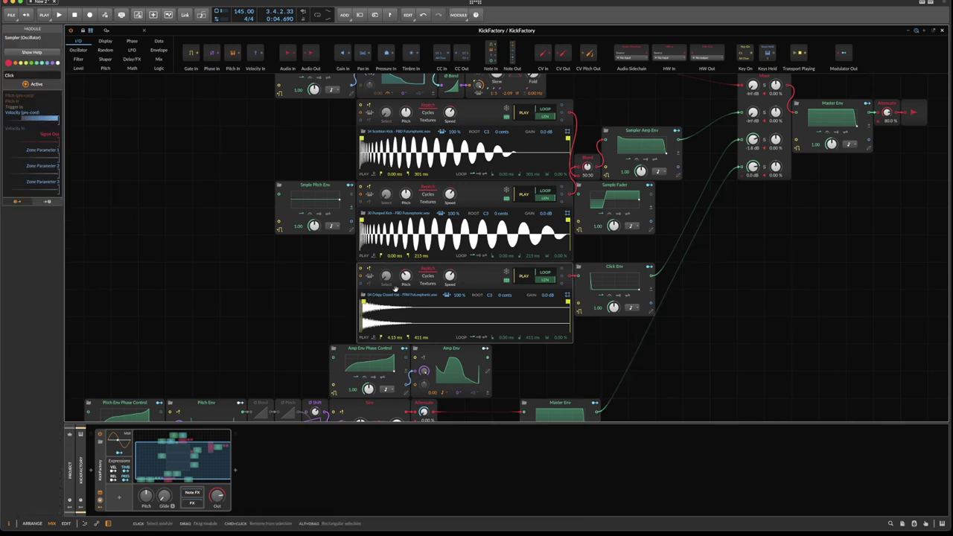
scroll(459, 289, up, 3)
key(space)
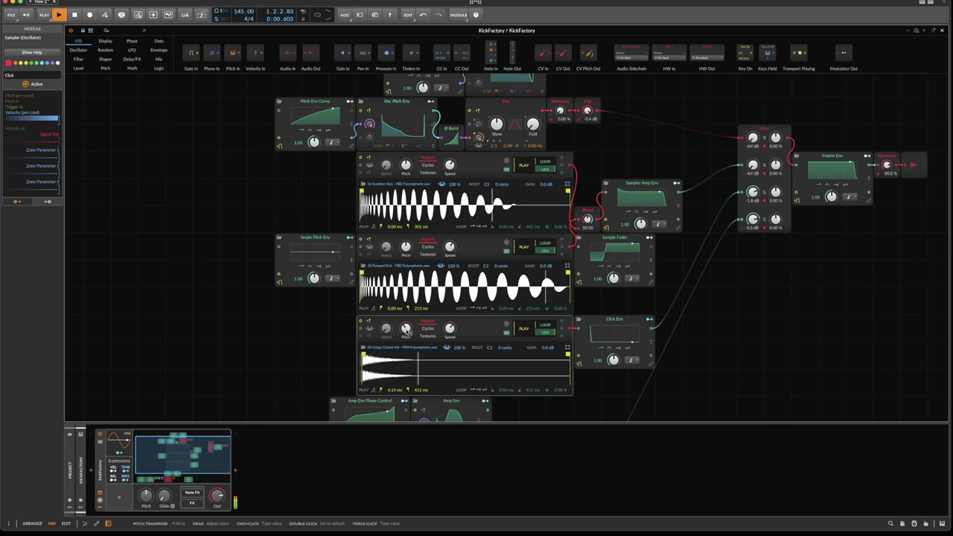
key(space)
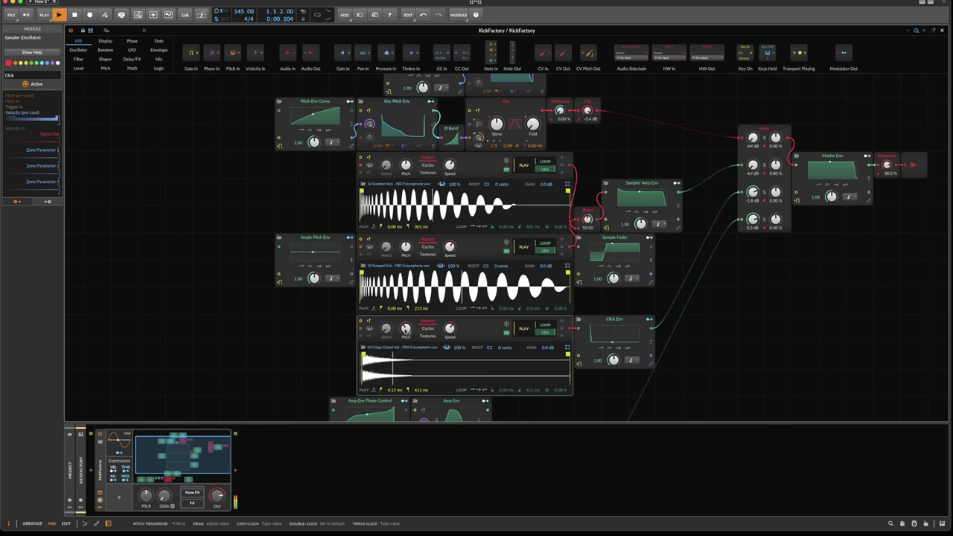
drag(405, 330, 405, 308)
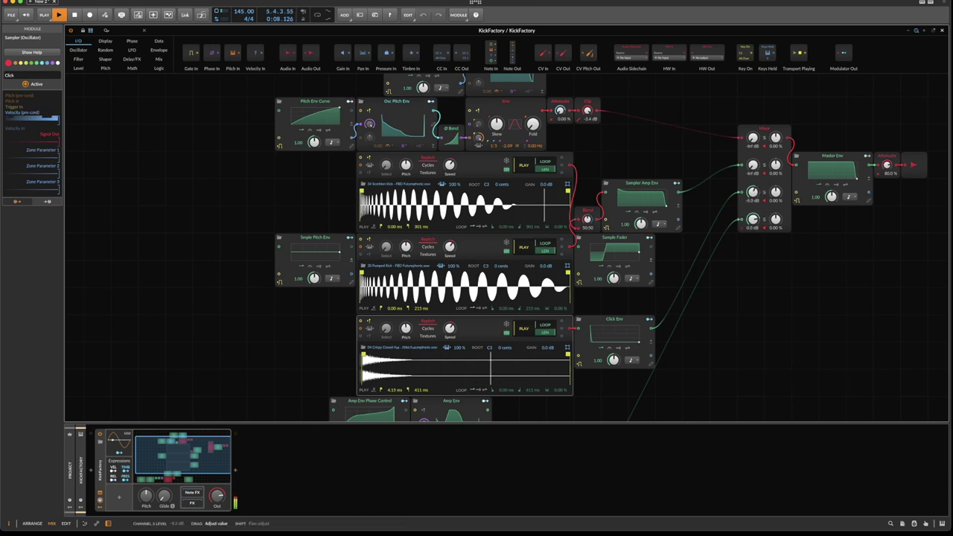
key(space)
scroll(741, 361, down, 5)
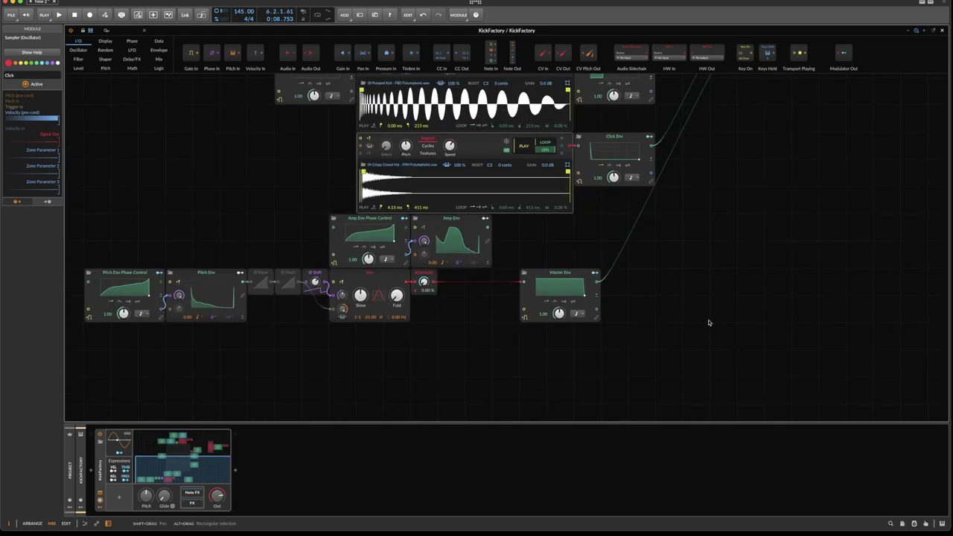
scroll(709, 322, up, 5)
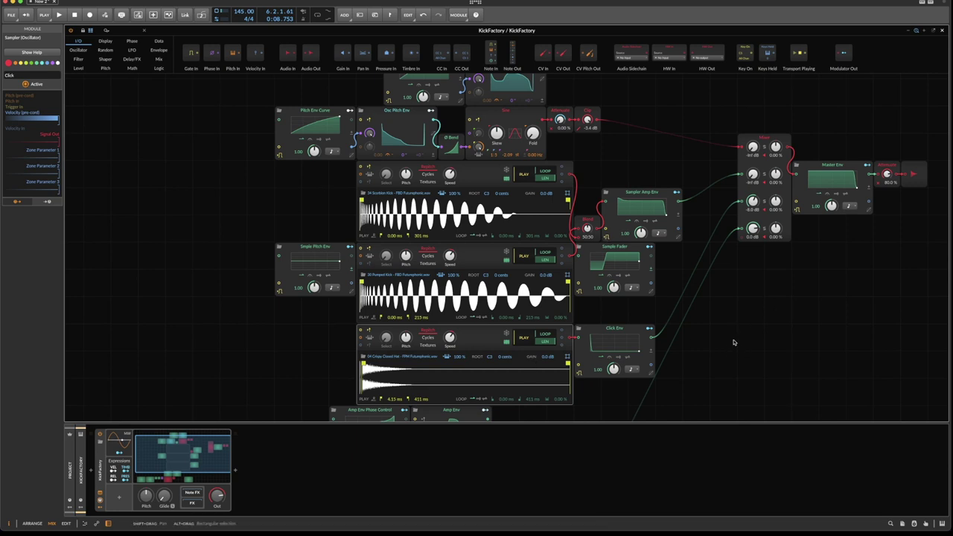
scroll(734, 342, down, 1)
scroll(733, 343, up, 1)
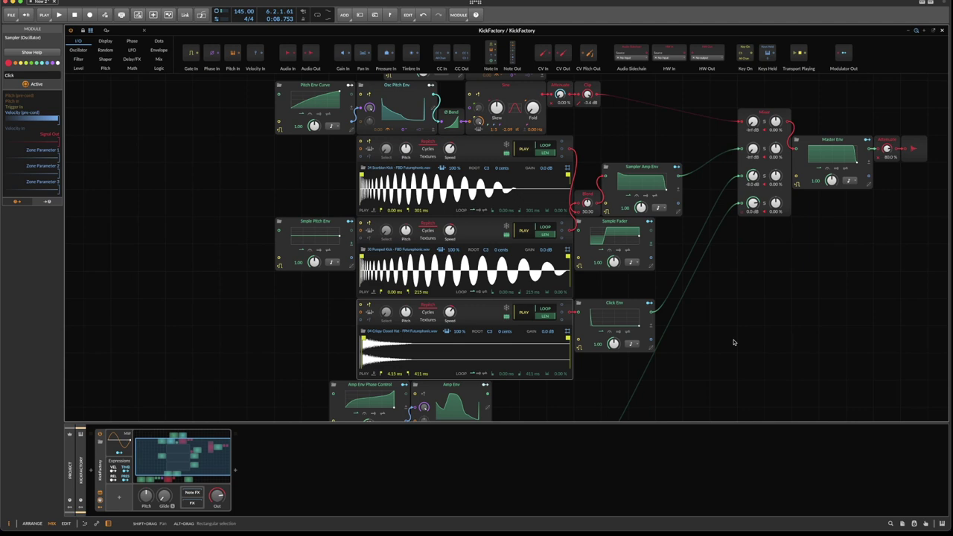
scroll(733, 343, down, 4)
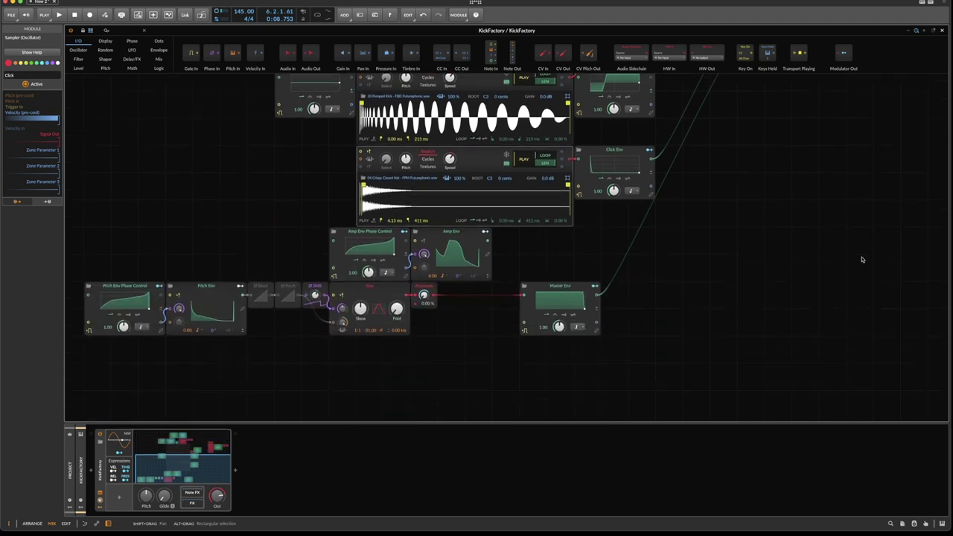
scroll(797, 259, up, 3)
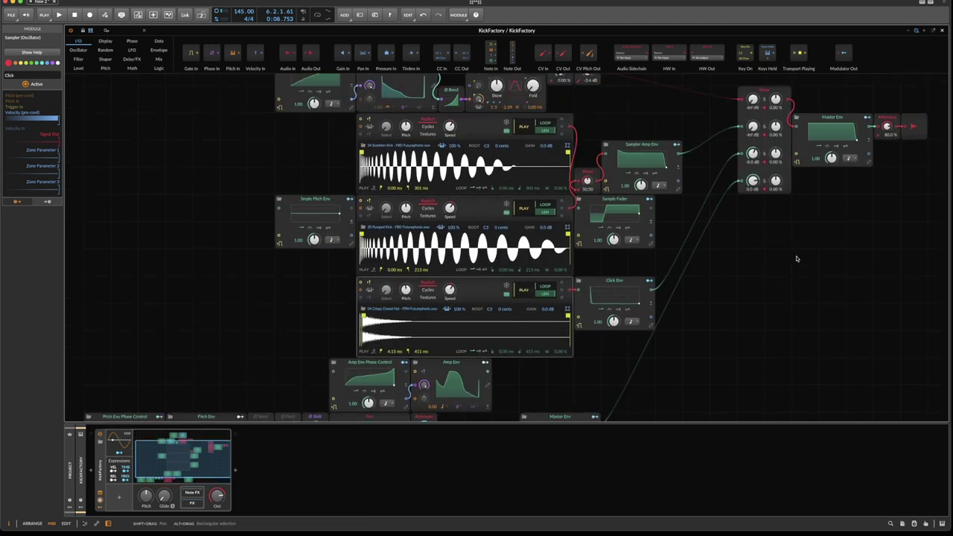